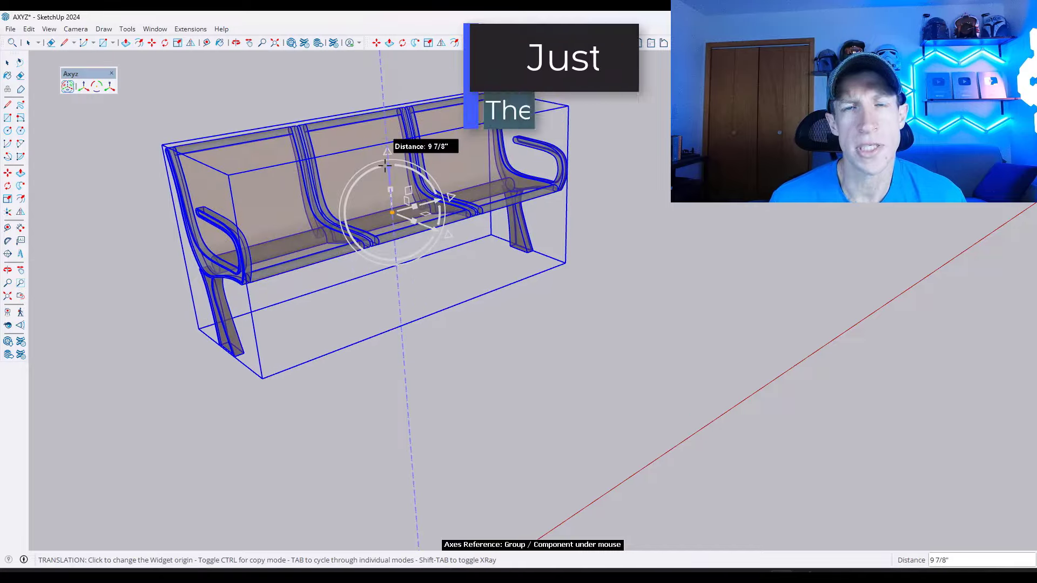
Step: Move the bench with the Axyz widget and array copies of the tall frame in a row along the red axis
left_click_drag(443, 263, 485, 247)
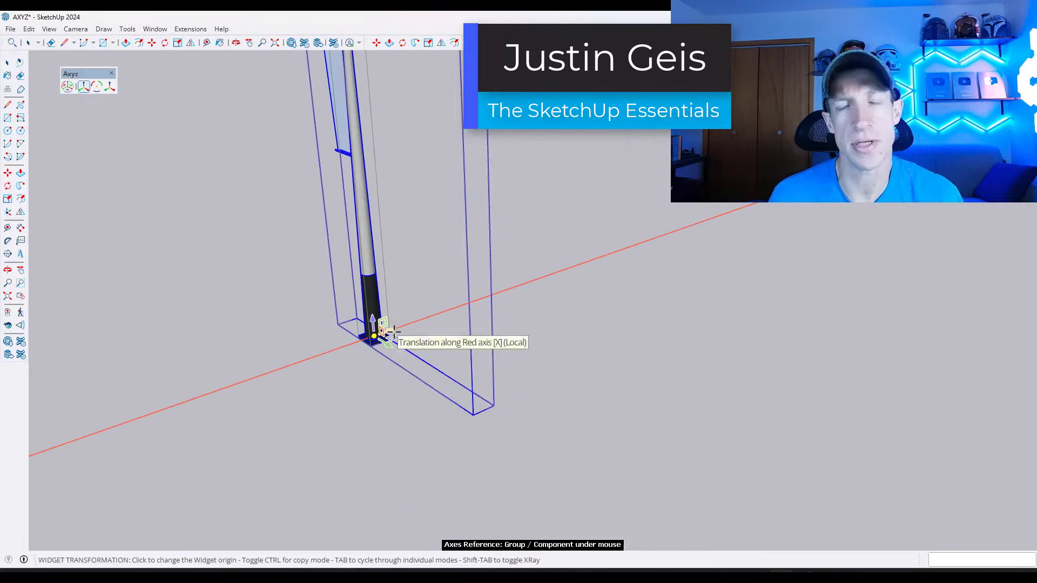
left_click_drag(394, 331, 568, 271)
key("ctrl")
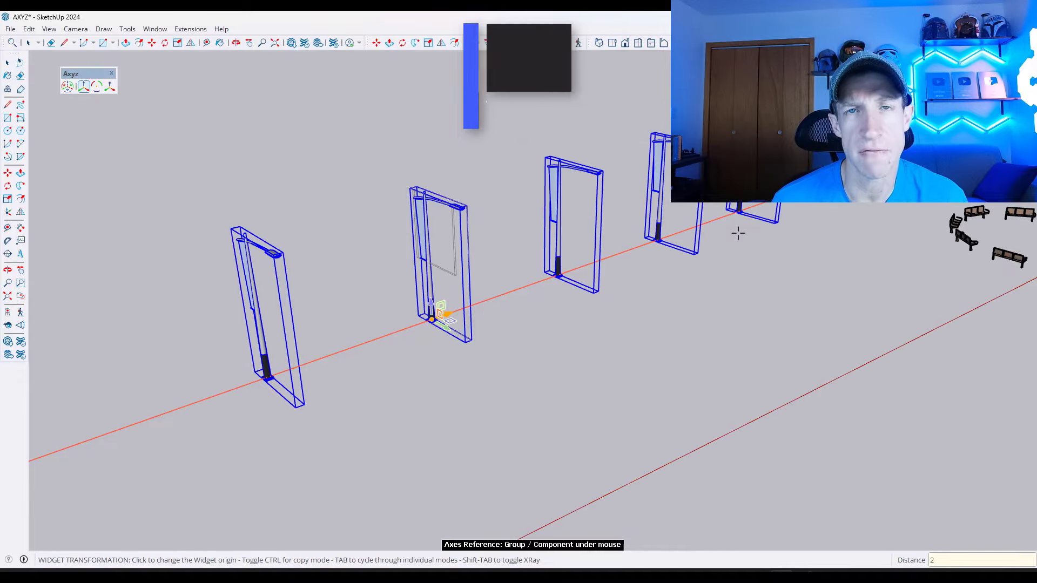
Step: Copy the dining table set about 8' 9" toward the front of the room with the translation widget
scroll(324, 382, "down", 2)
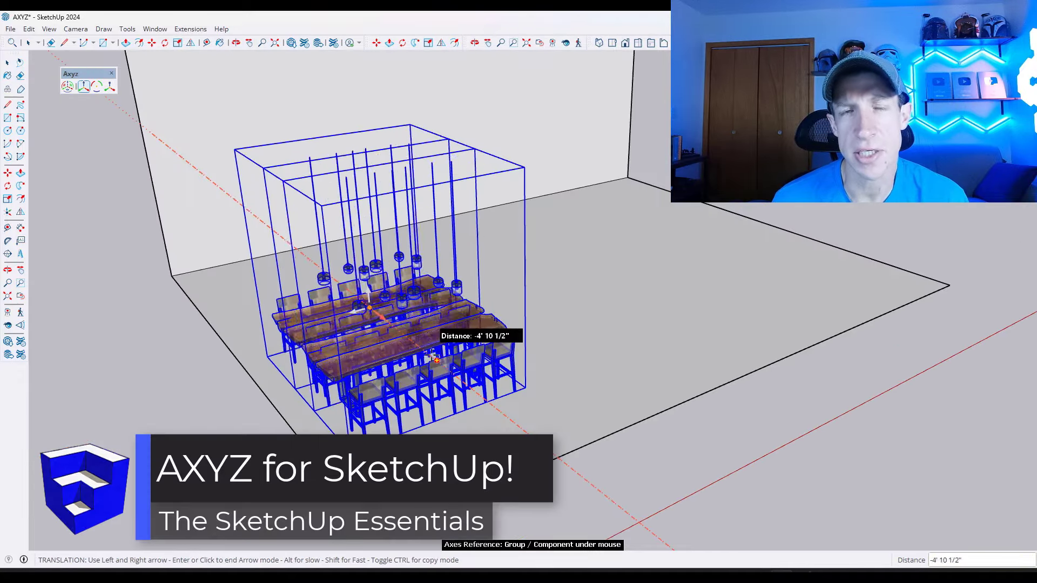
key("Left")
key("Left")
key("Left")
key("Left")
key("Left")
key("Left")
key("Left")
key("Left")
key("Left")
key("Left")
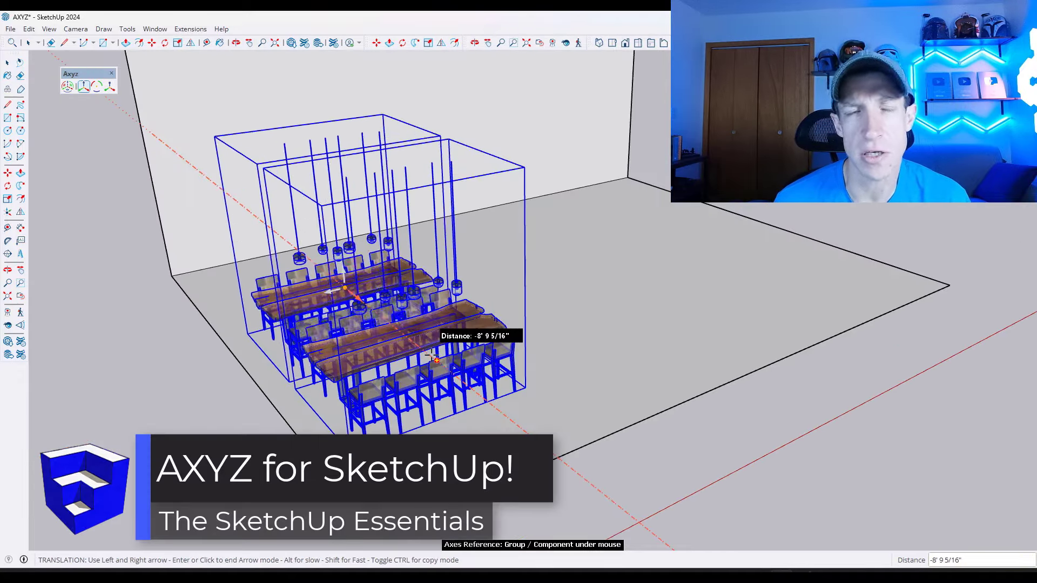
left_click(433, 355)
Step: Copy both dining table sets about 15' 1 9/16" across the room with the widget to form a two-by-two layout
key("Right")
key("Right")
key("Right")
key("Right")
key("Right")
key("Right")
key("Right")
key("Right")
key("Right")
key("Right")
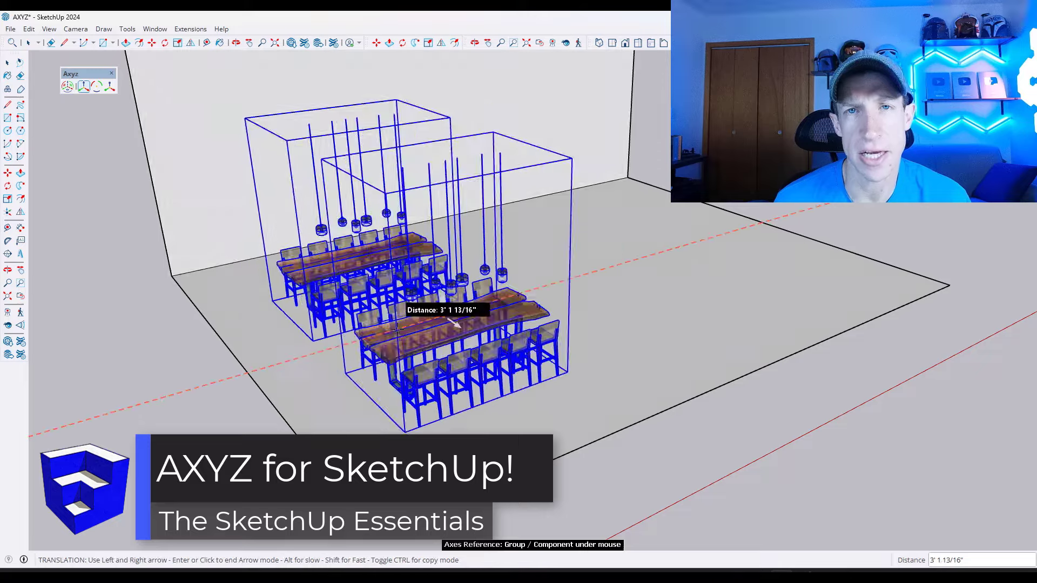
key("ctrl")
scroll(402, 285, "down", 3)
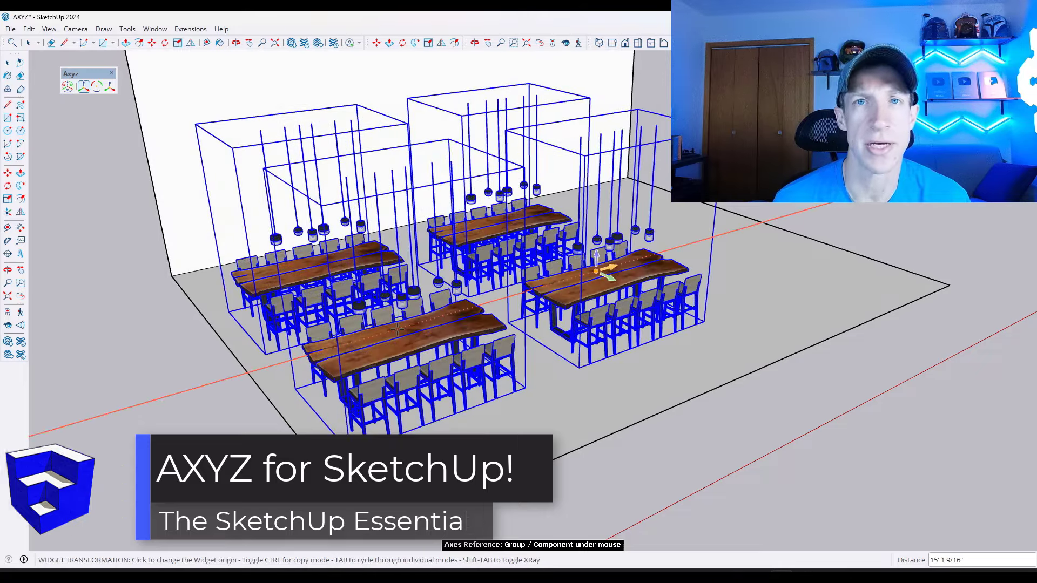
key("Right")
key("Right")
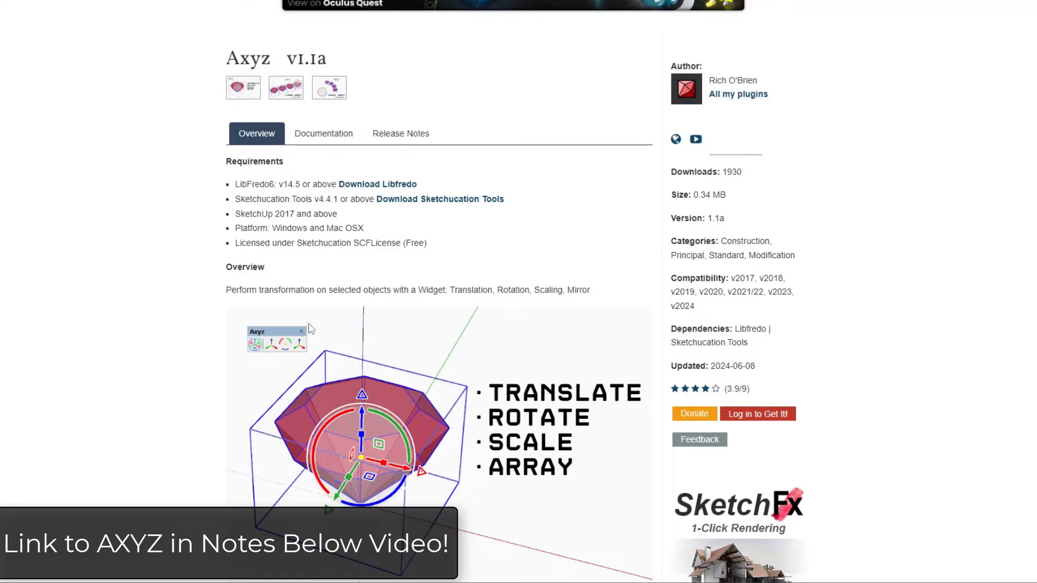
Step: Review the requirements and overview of the Axyz plugin on its SketchUcation web page
scroll(329, 429, "up", 3)
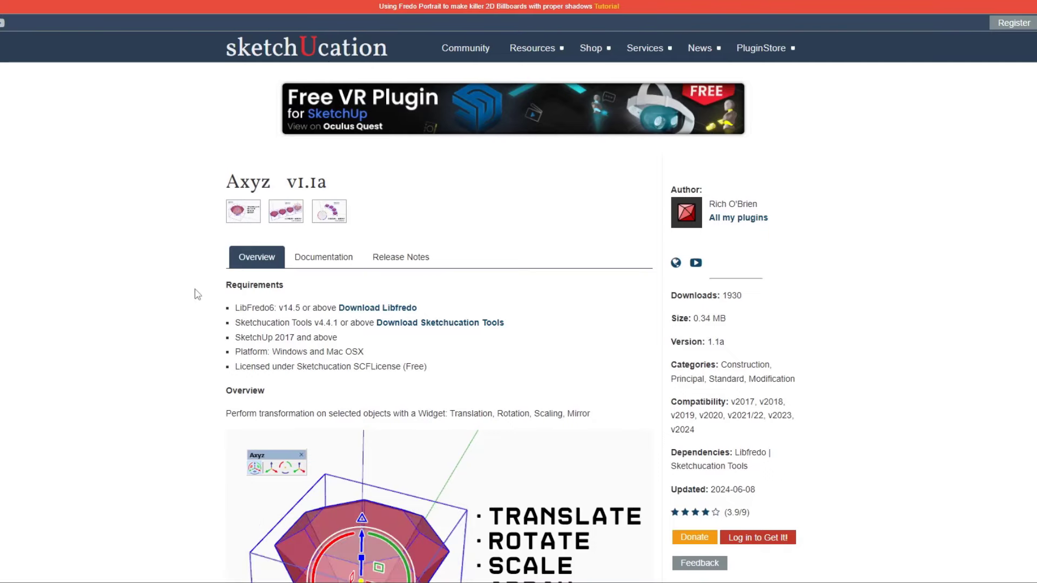
scroll(208, 294, "down", 5)
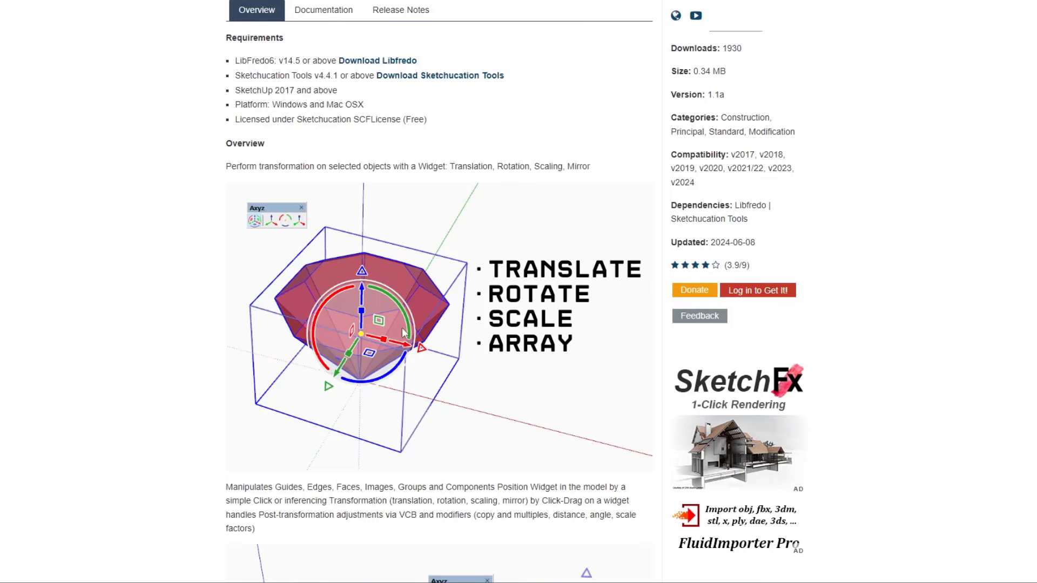
scroll(416, 322, "up", 5)
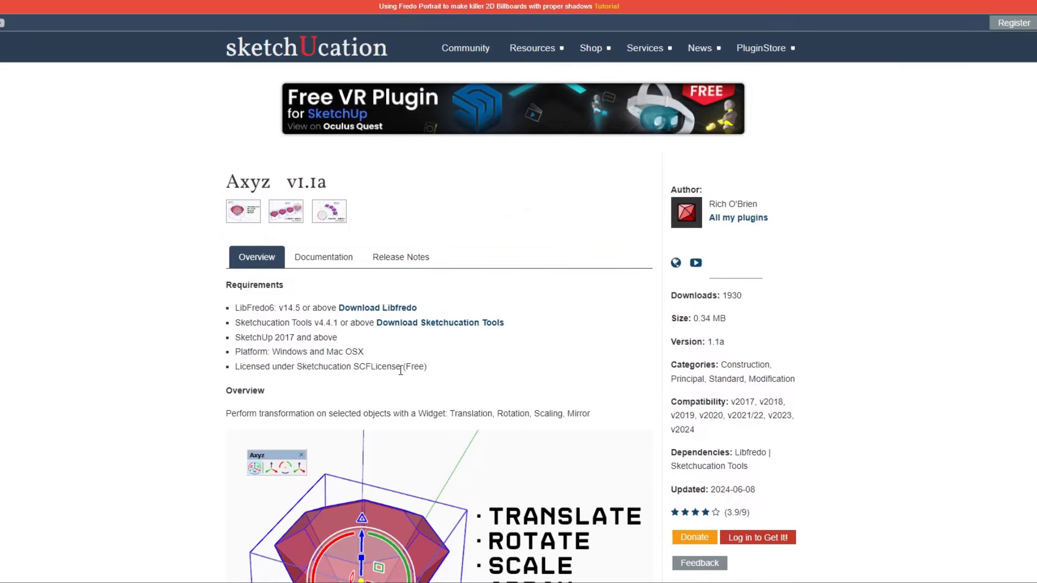
scroll(402, 356, "down", 3)
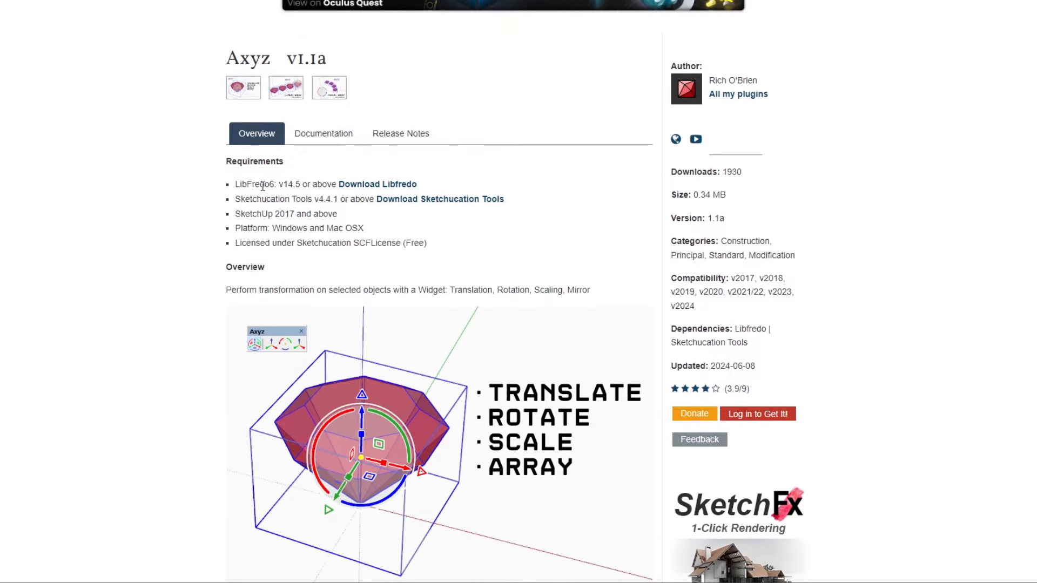
Step: Open the Download Sketchucation Tools link from the Axyz requirements in a separate browser tab
right_click(413, 201)
left_click(454, 215)
left_click(202, 1)
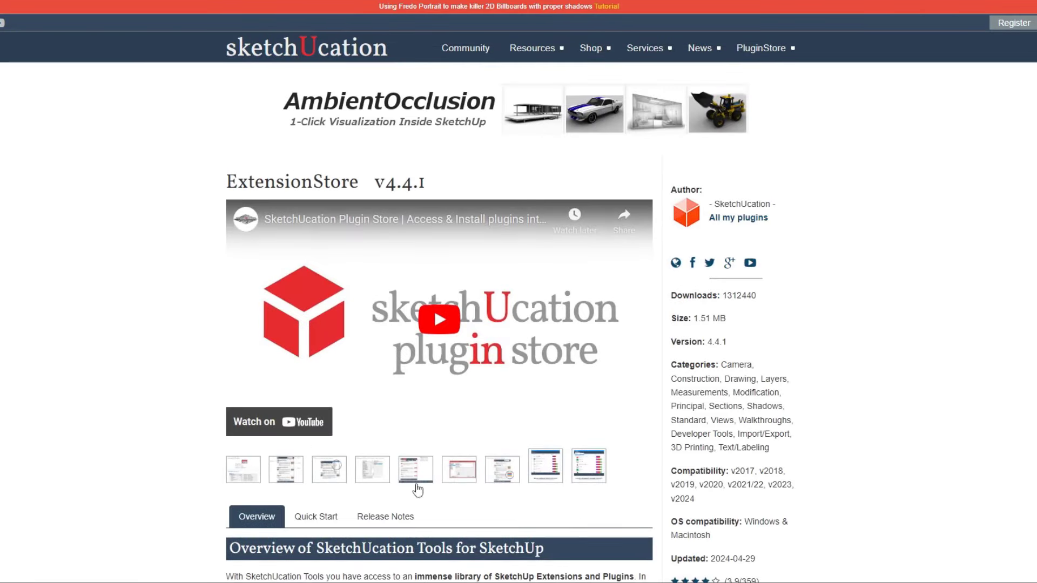
Step: Open the Plugin Store Download page, download Sketchucation Tools, and return to the Axyz plugin page
mouse_move(749, 50)
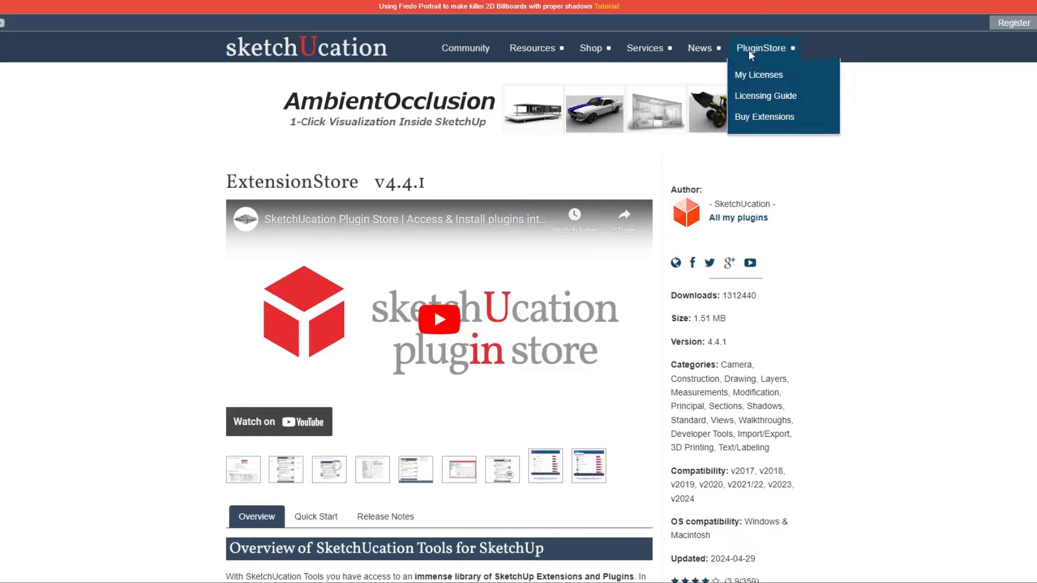
left_click(755, 52)
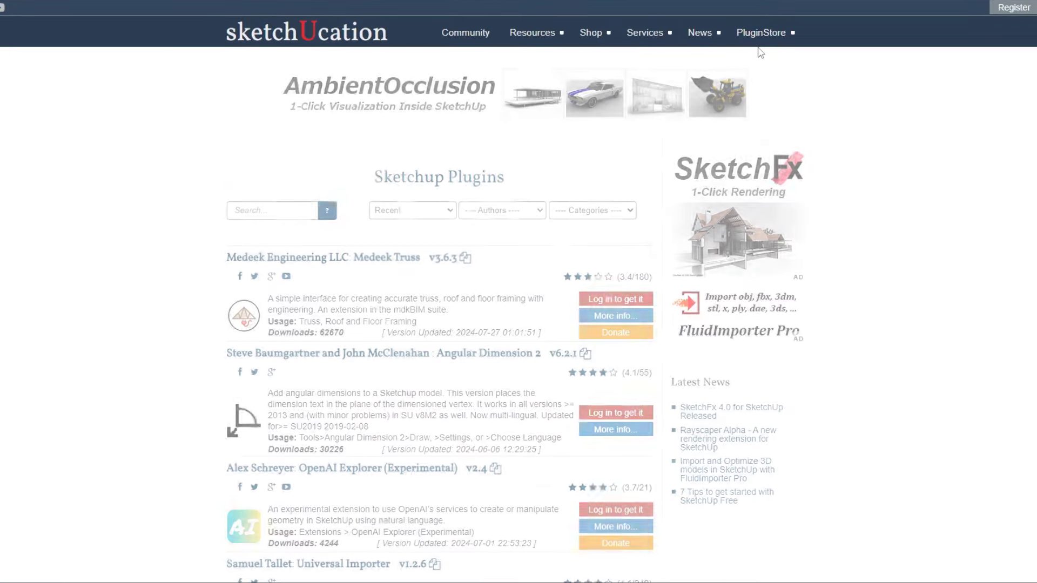
mouse_move(532, 49)
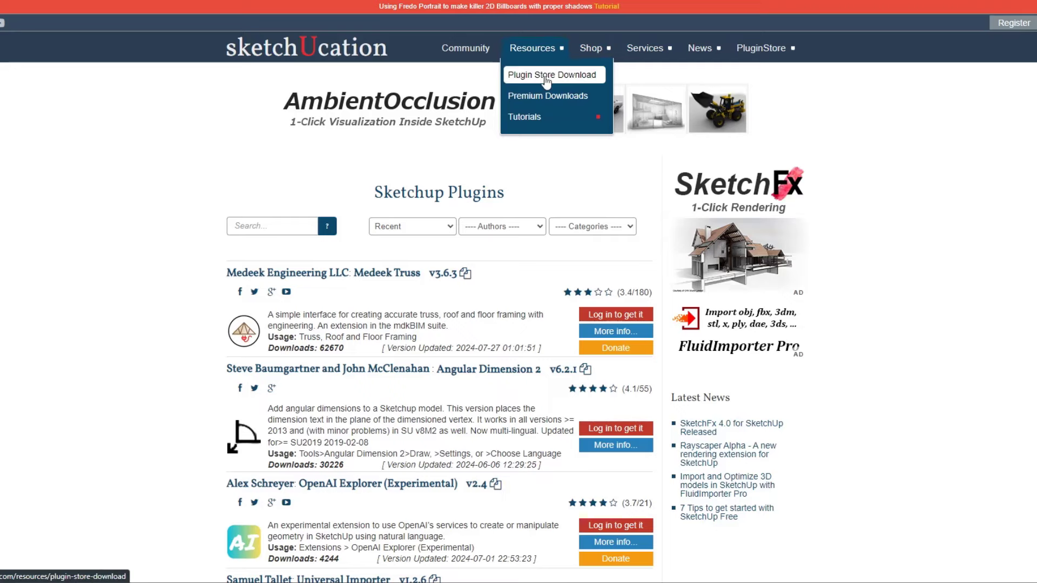
left_click(543, 76)
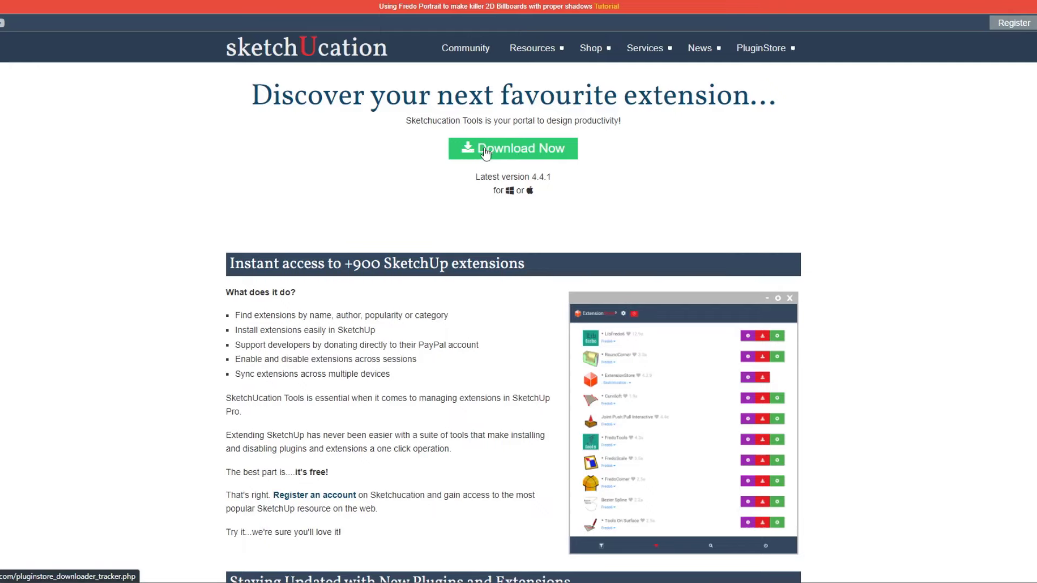
left_click(467, 152)
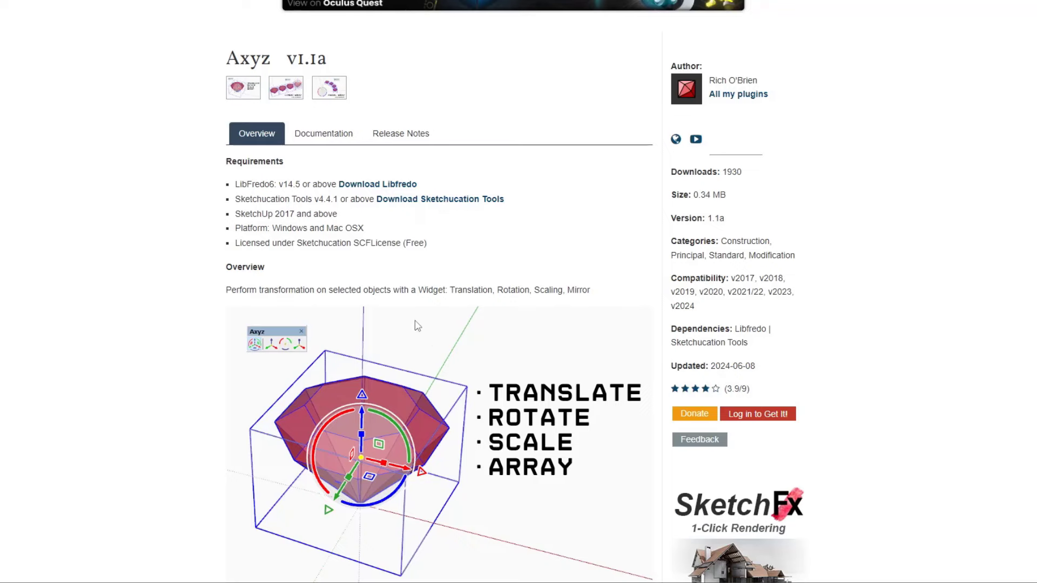
scroll(415, 326, "down", 3)
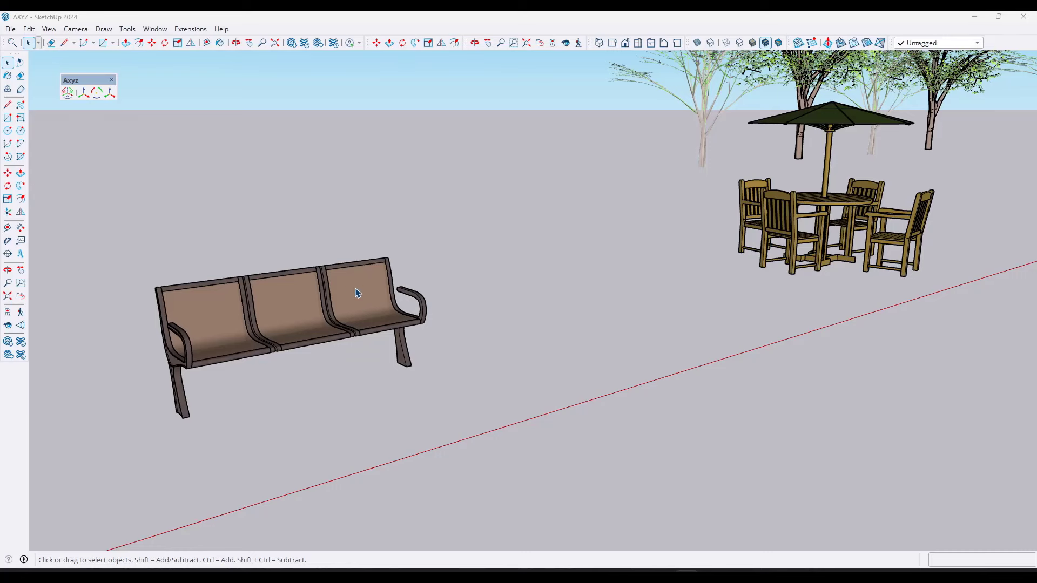
Step: Switch to SketchUp and shift the floating Axyz toolbar slightly upward
middle_click_drag(355, 292, 356, 296)
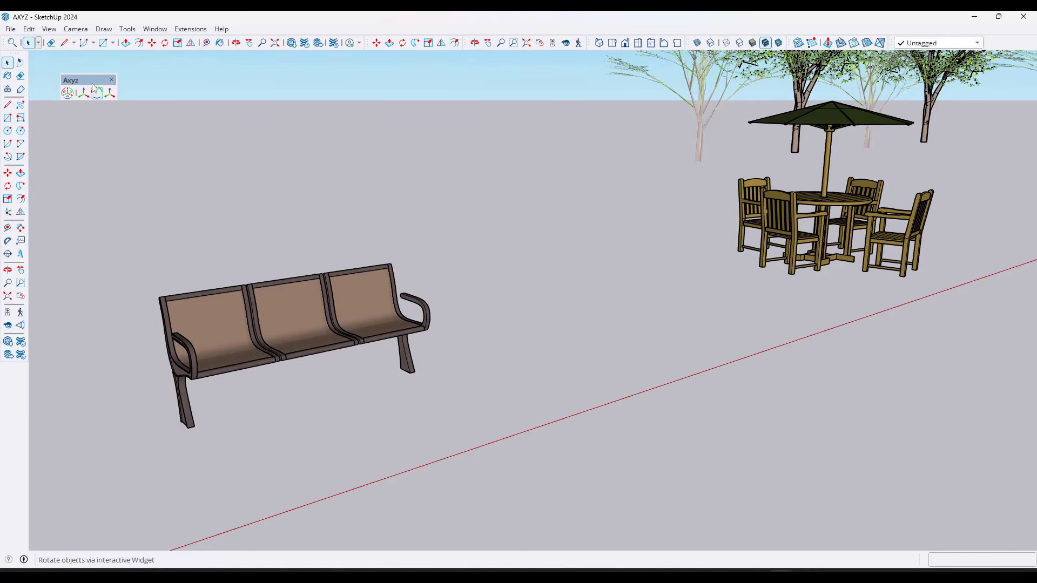
left_click_drag(87, 81, 87, 76)
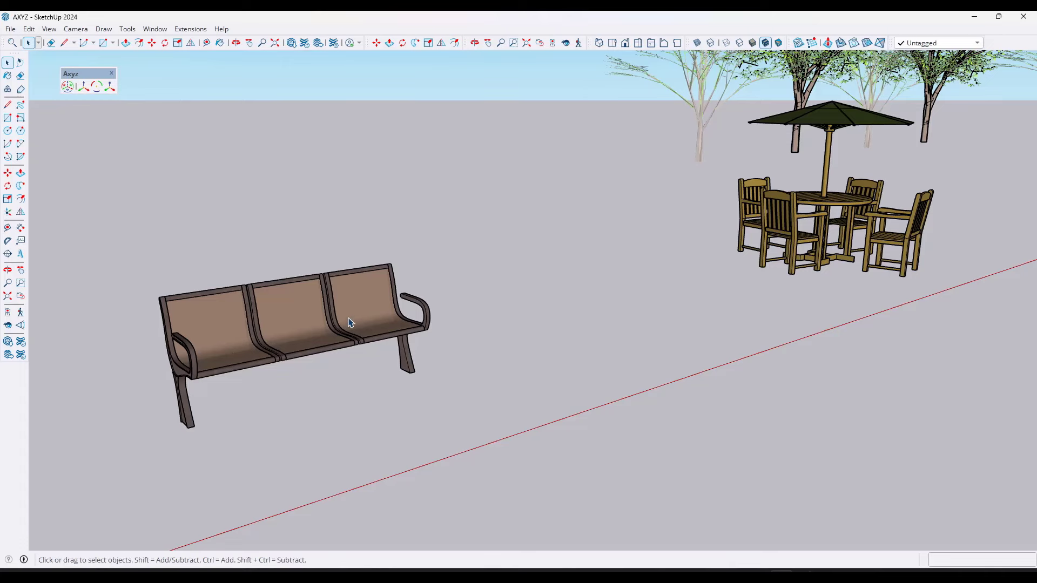
Step: Place the combined Axyz widget's origin at the foot of the bench's front leg, then exit the tool and deselect the bench
middle_click_drag(349, 261, 341, 297)
scroll(341, 296, "down", 3)
scroll(356, 267, "up", 2)
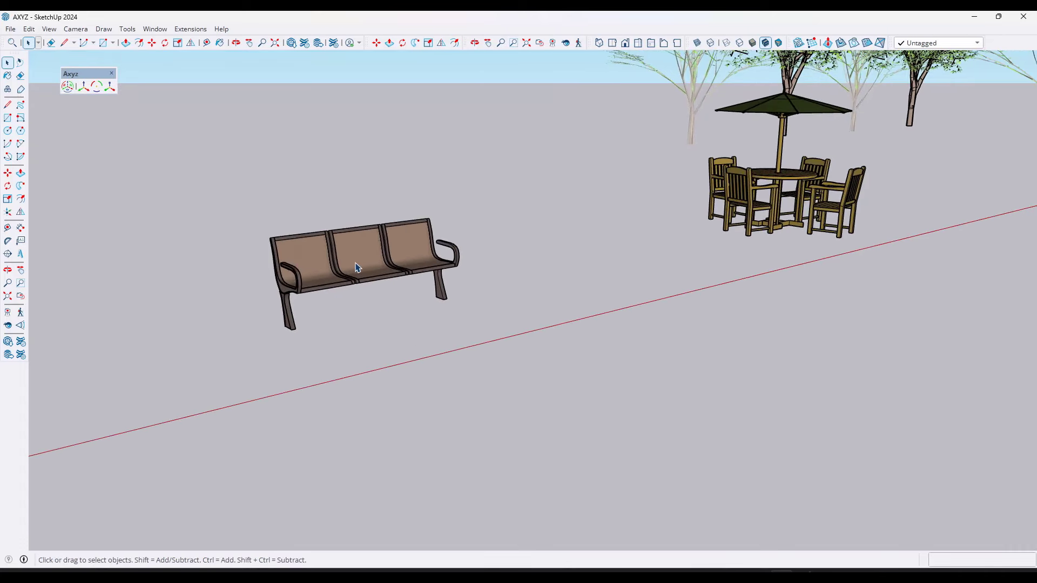
middle_click_drag(347, 238, 348, 254)
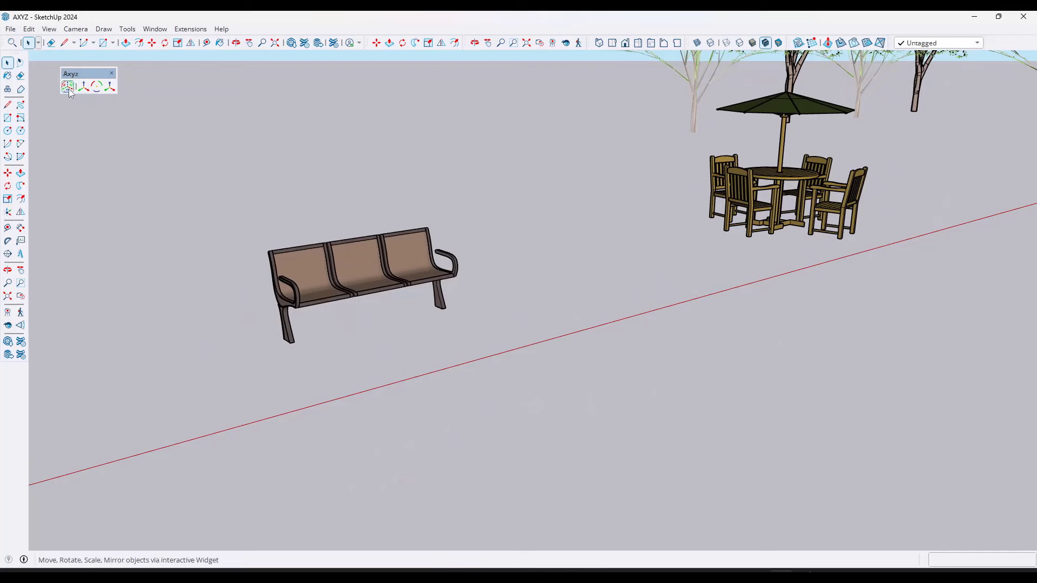
left_click(68, 87)
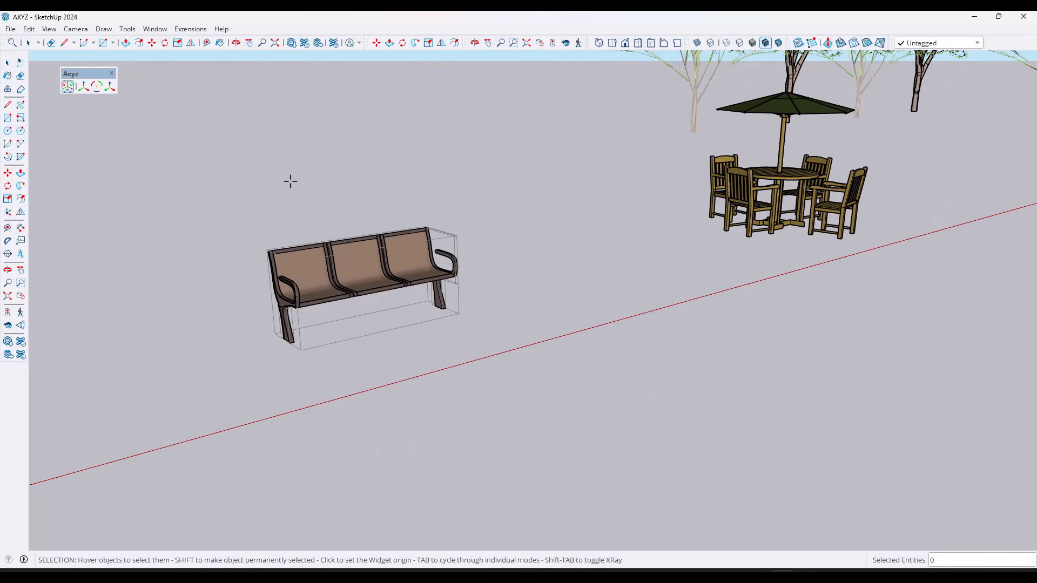
left_click(284, 267)
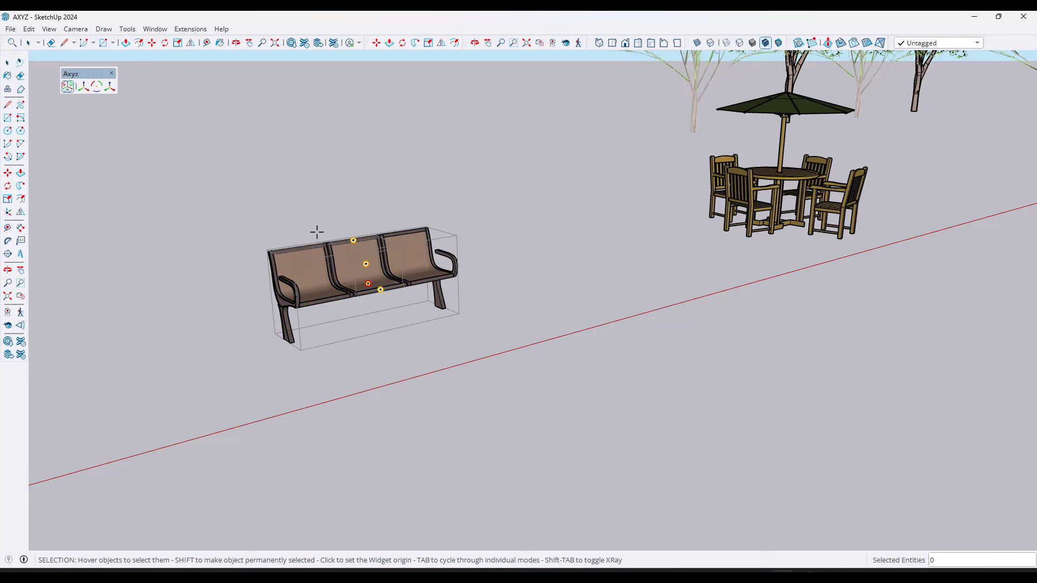
mouse_move(323, 314)
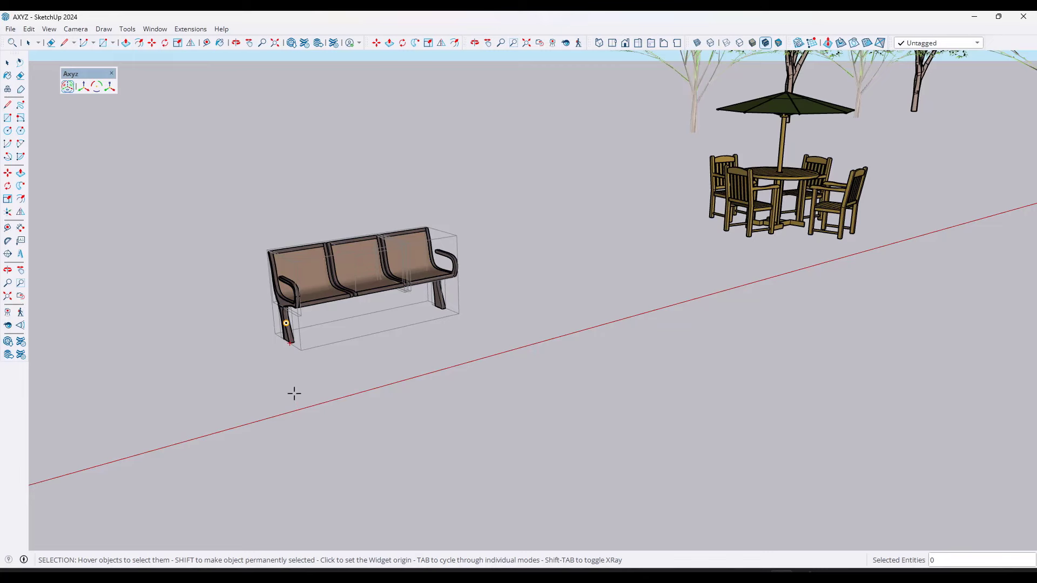
scroll(331, 319, "up", 4)
middle_click_drag(330, 319, 338, 320)
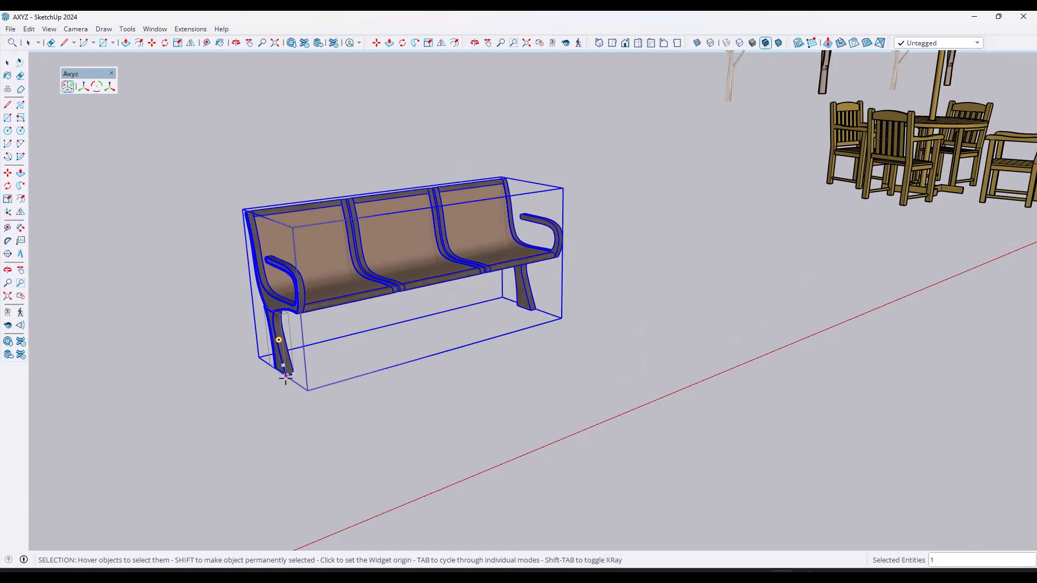
left_click(286, 377)
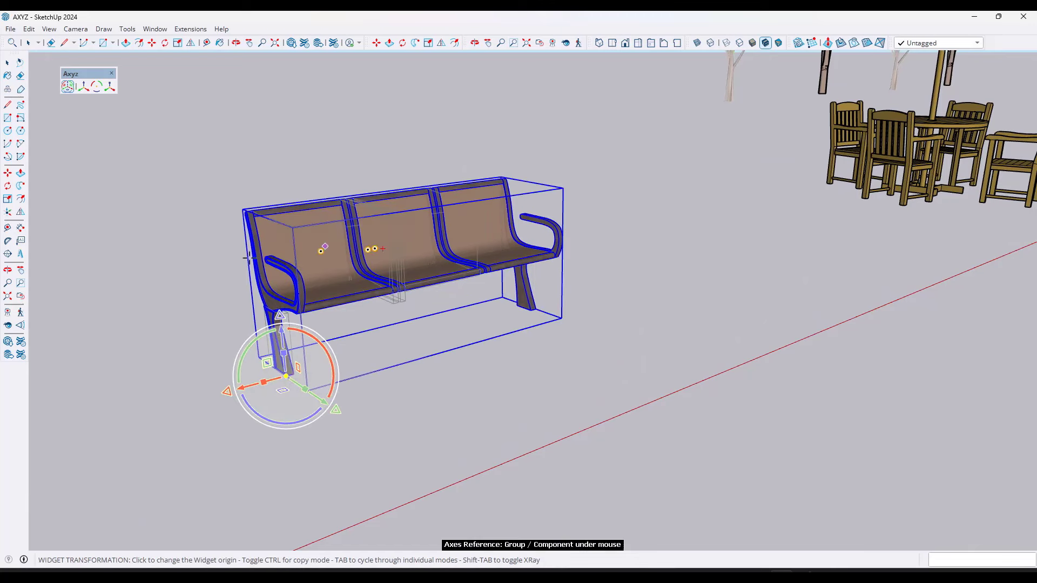
key("space")
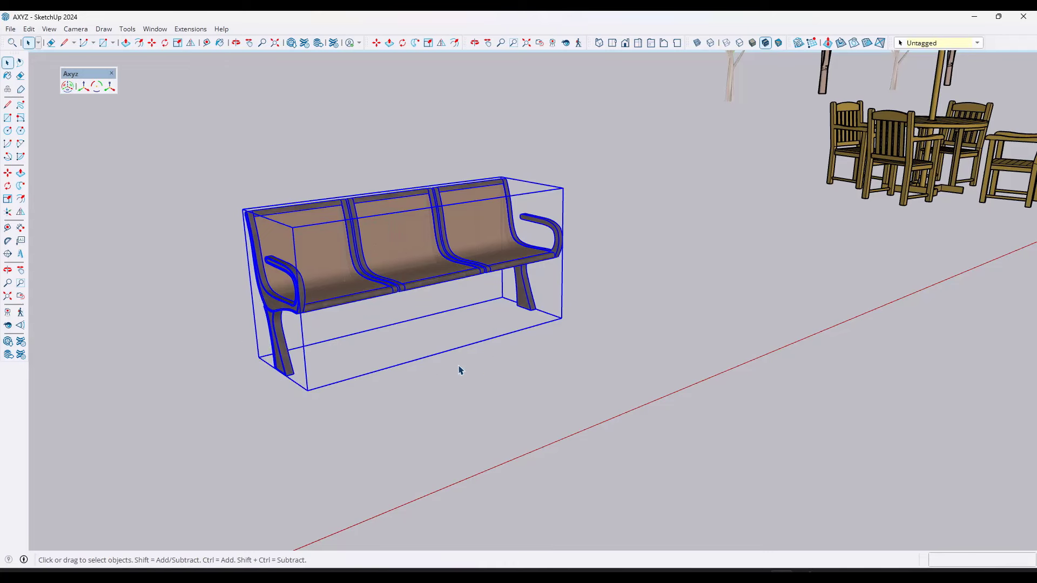
left_click(636, 305)
Step: Start the combined Axyz widget tool and permanently select all four chairs around the umbrella table
scroll(116, 296, "down", 6)
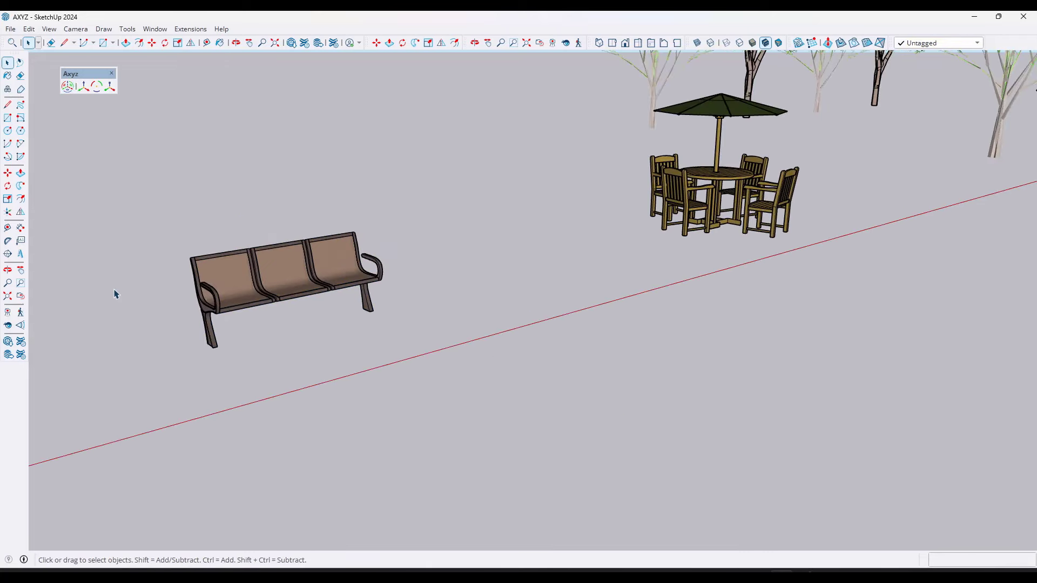
scroll(584, 180, "up", 3)
scroll(584, 184, "up", 3)
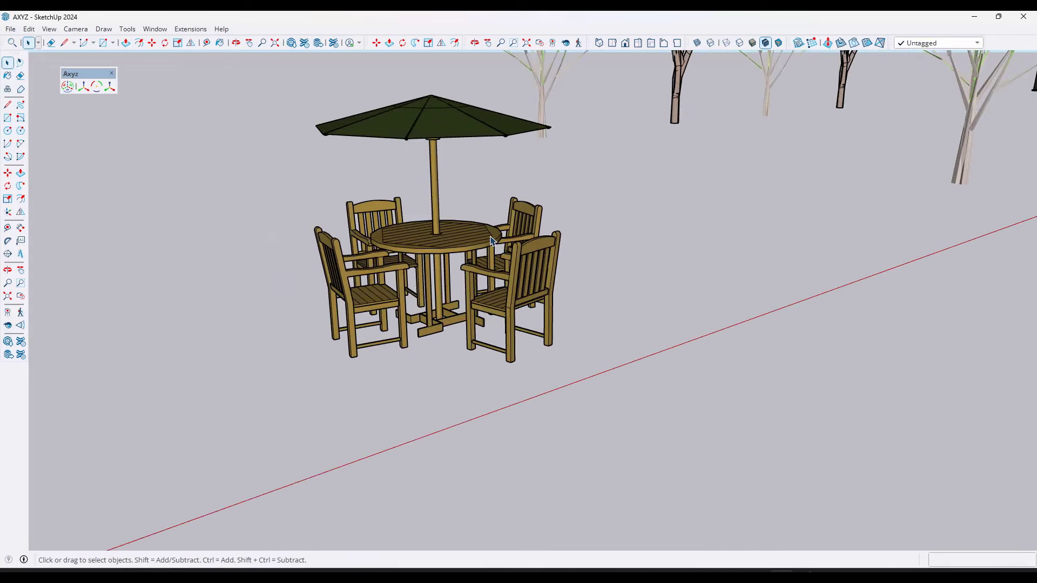
left_click(67, 87)
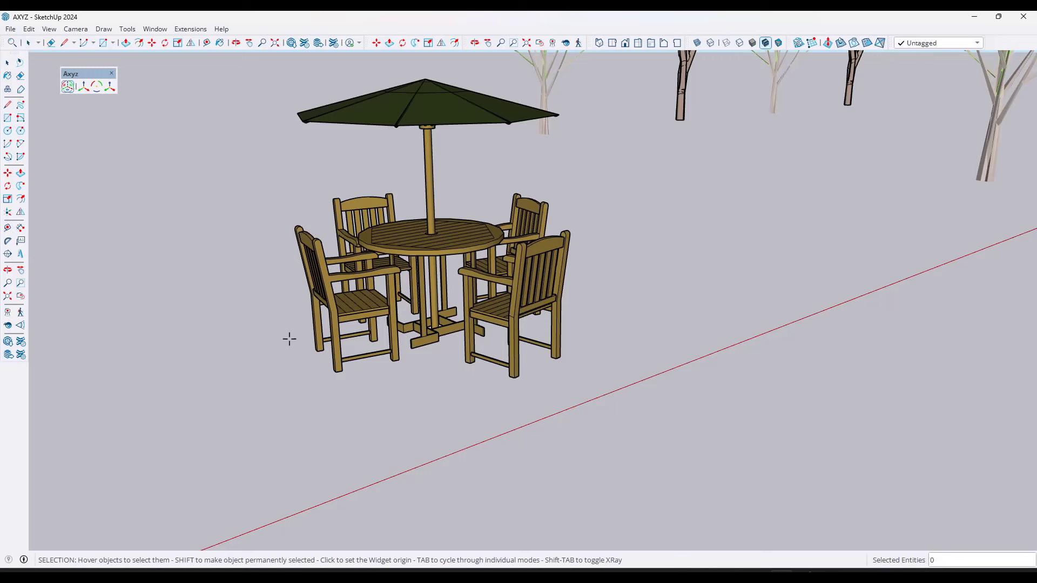
mouse_move(360, 301)
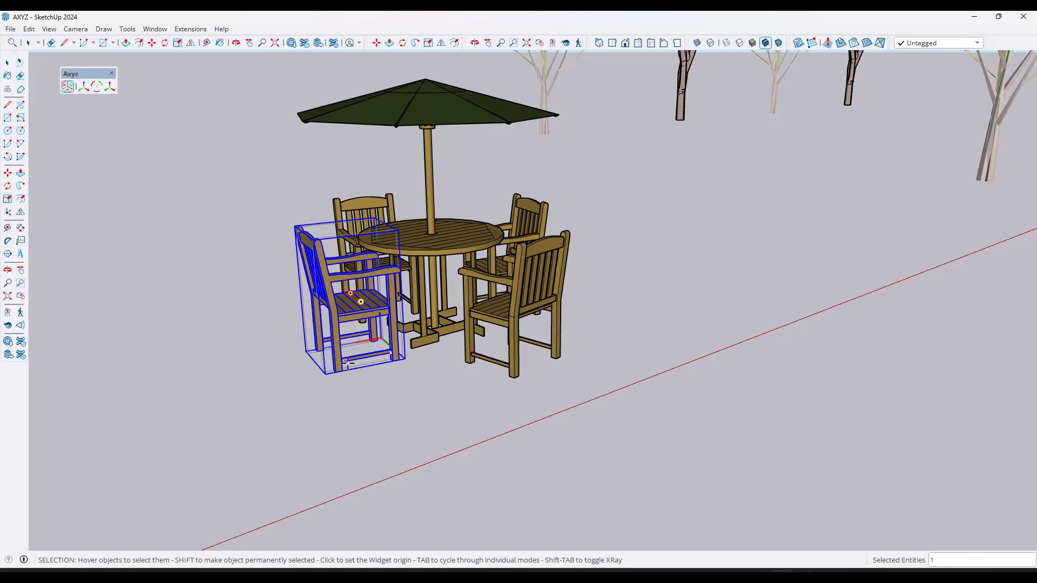
mouse_move(473, 356)
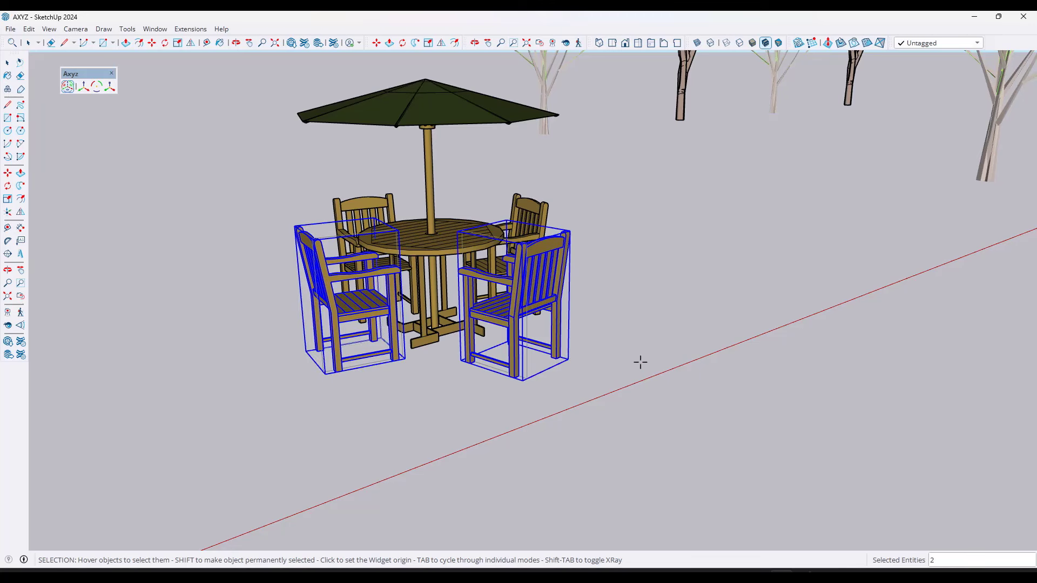
mouse_move(541, 203)
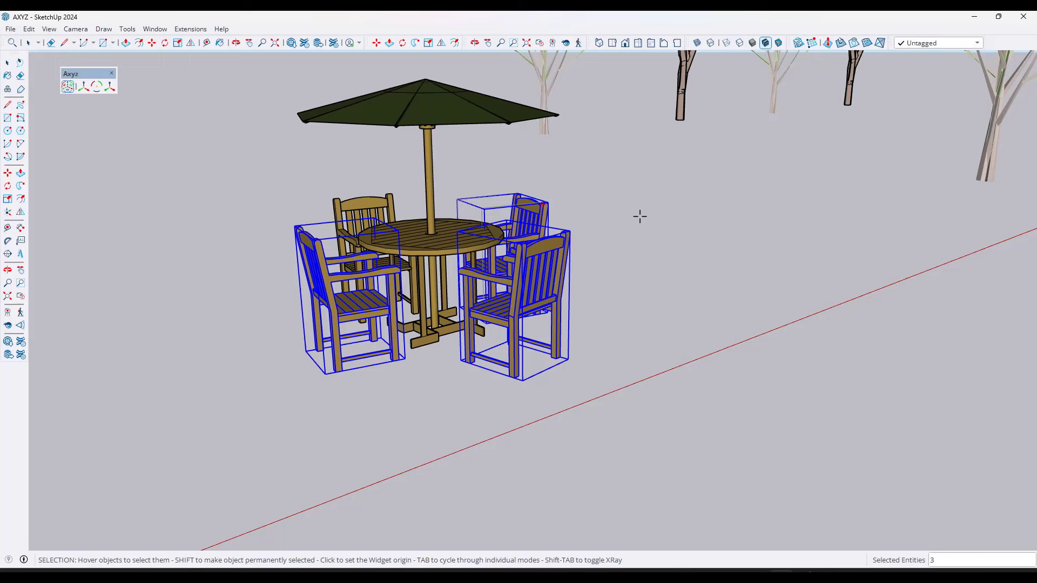
mouse_move(332, 208)
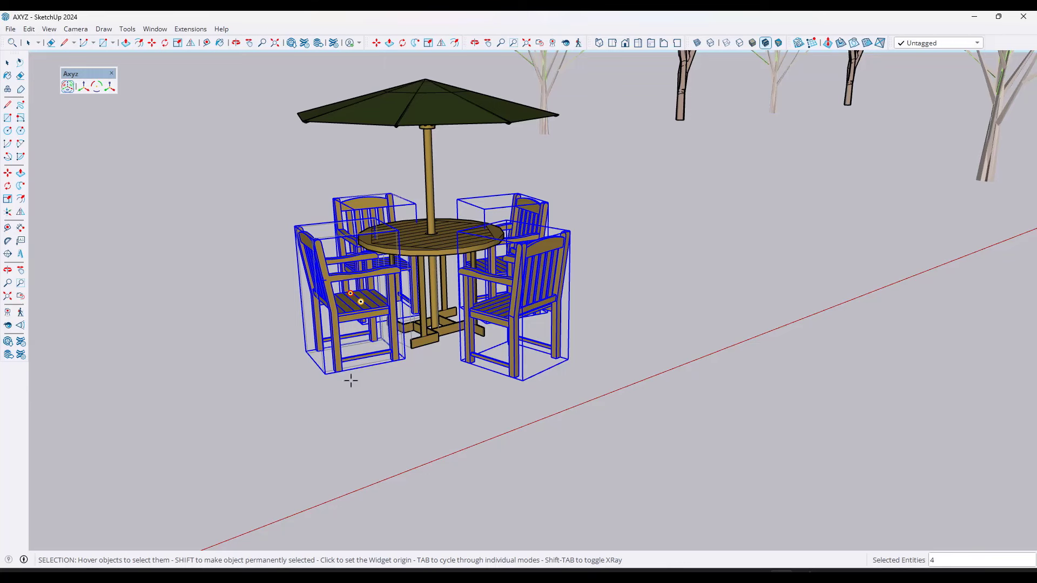
Step: Exit the Axyz Object Transformation tool and deselect the four chairs around the table
mouse_move(426, 345)
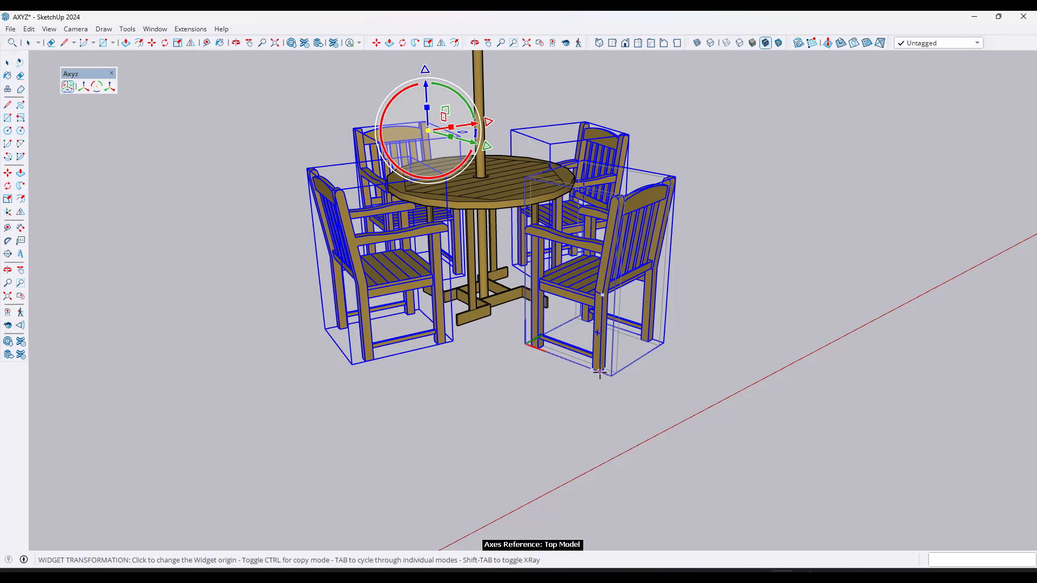
right_click(639, 141)
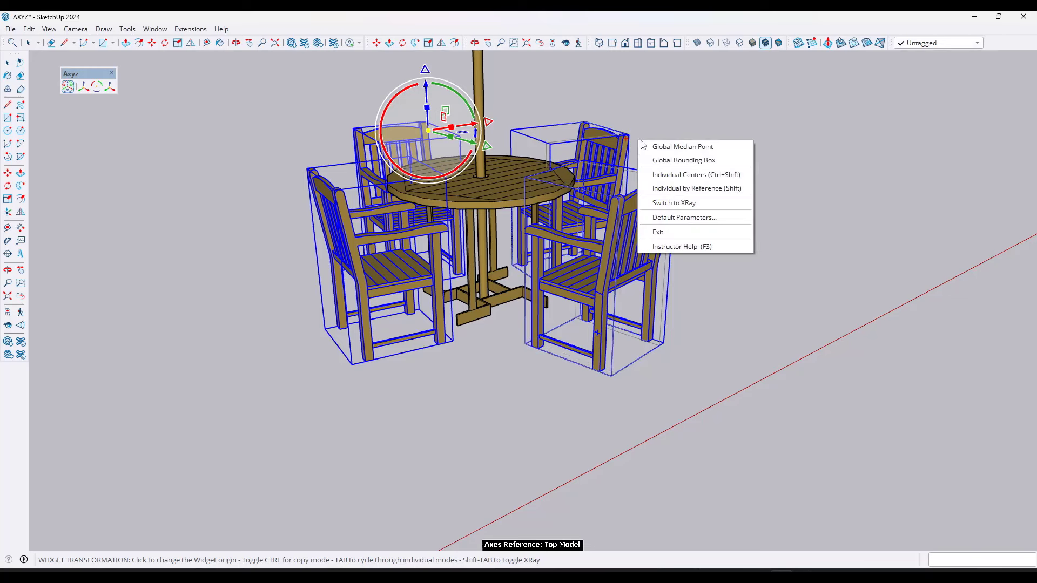
left_click(675, 231)
left_click(646, 147)
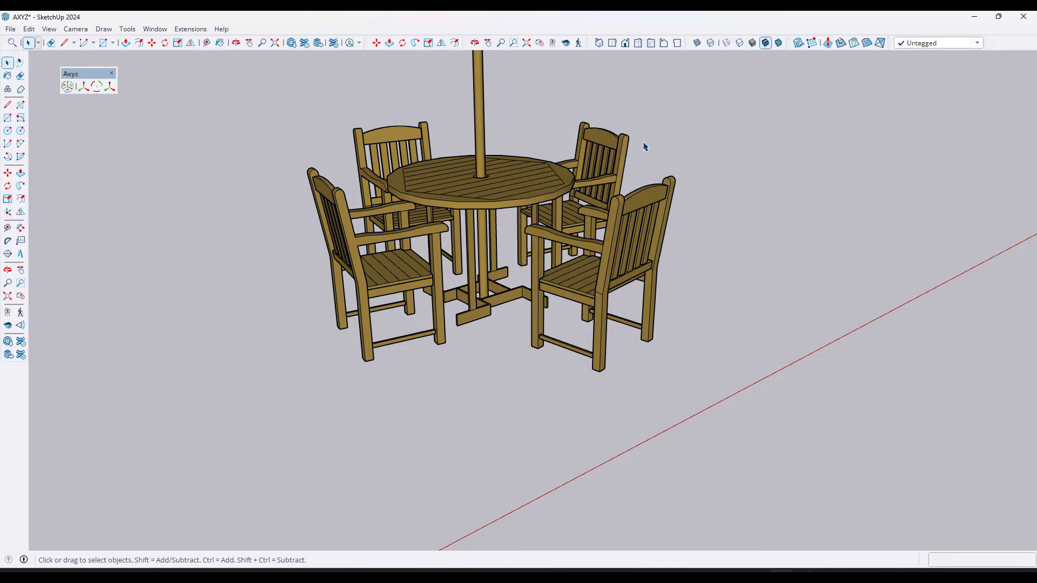
Step: Start Object Transformation, permanently select the rear-left and front-left chairs, and return to the Select tool
left_click(67, 86)
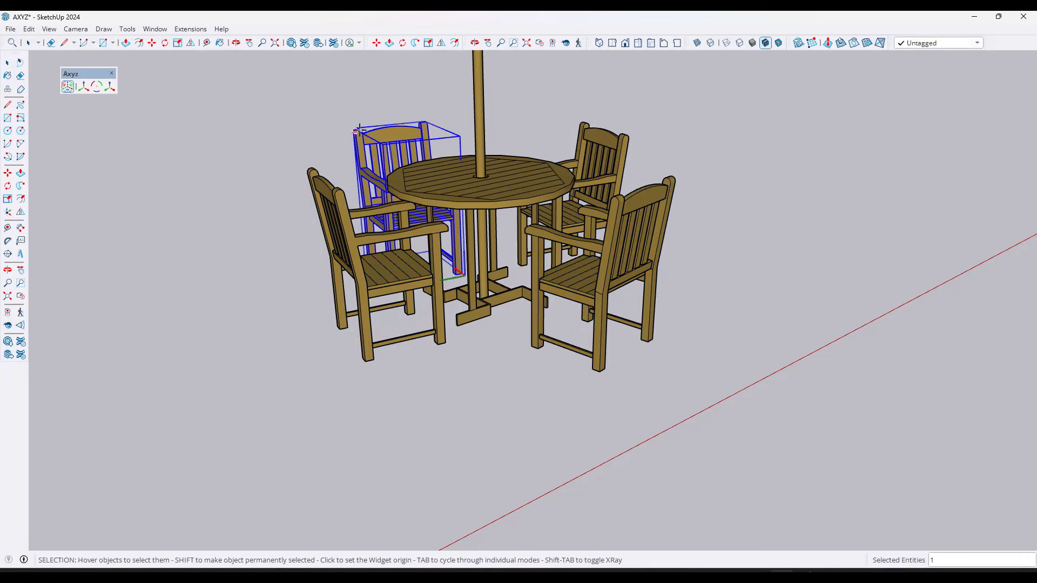
key("shift")
key("shift")
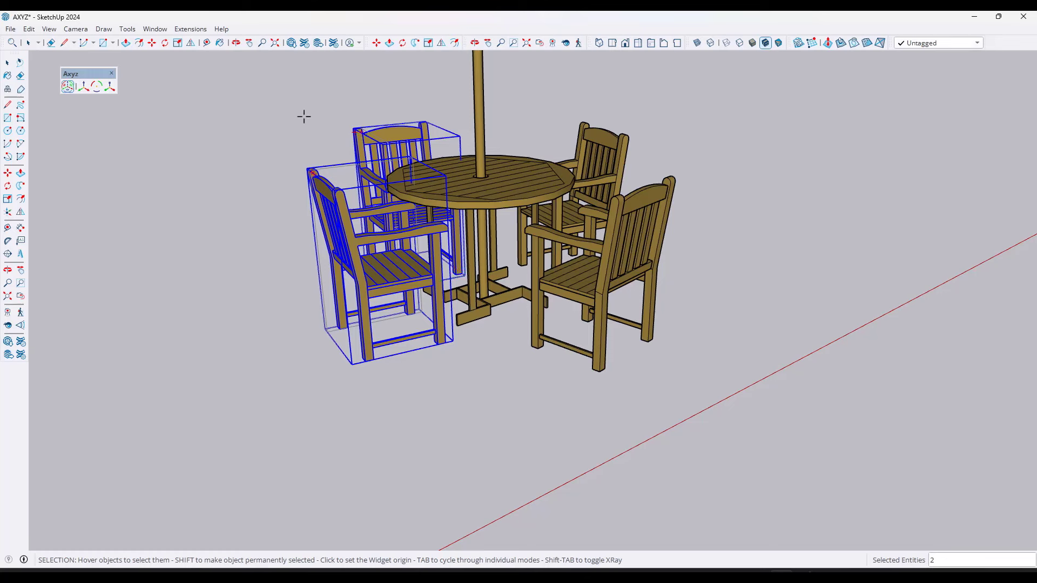
key("shift")
key("shift")
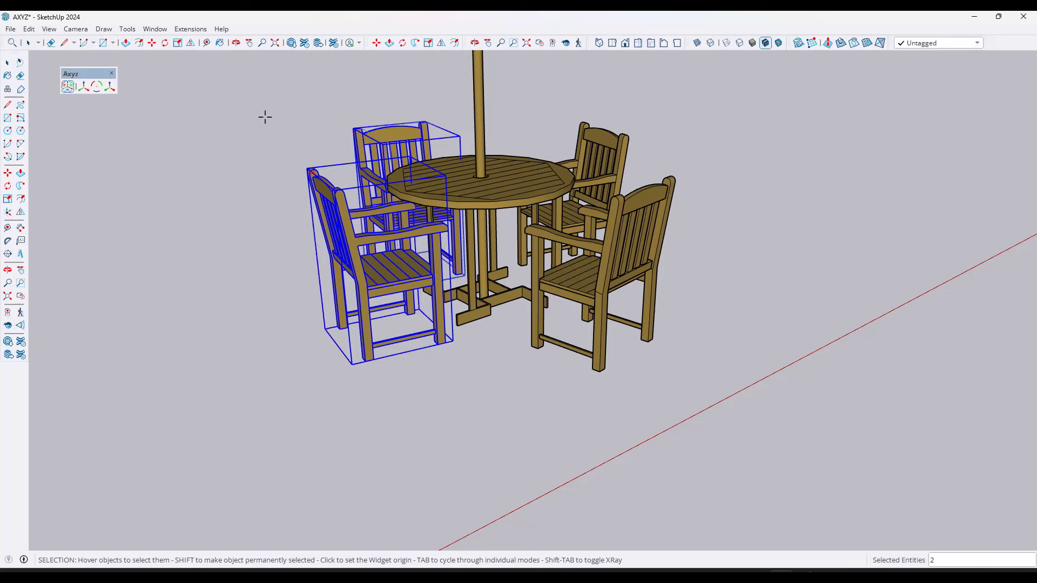
key("space")
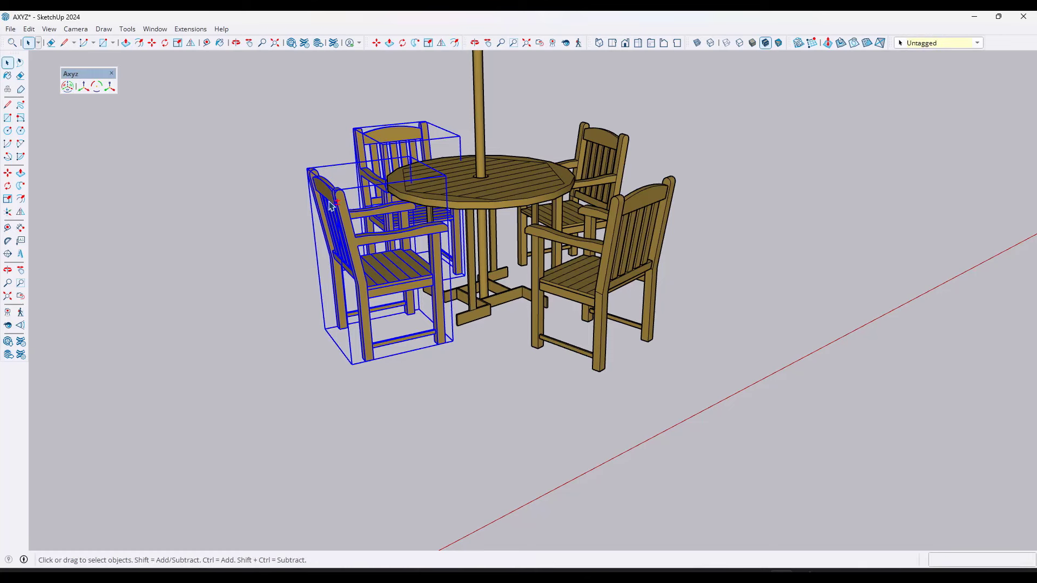
Step: Add the two remaining chairs to the selection, start Object Transformation on all four, then exit the tool and deselect them
left_click(591, 258, "shift")
left_click(601, 169, "shift")
left_click(68, 86)
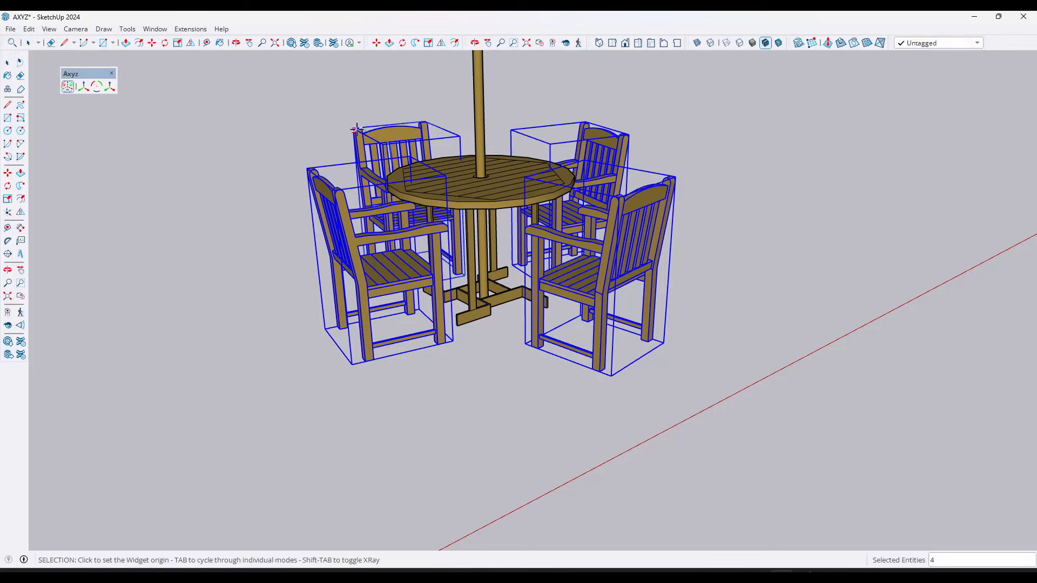
key("space")
left_click(201, 133)
Step: Restart Object Transformation and permanently select the chairs one by one, dropping the front-right chair from the selection again
left_click(67, 86)
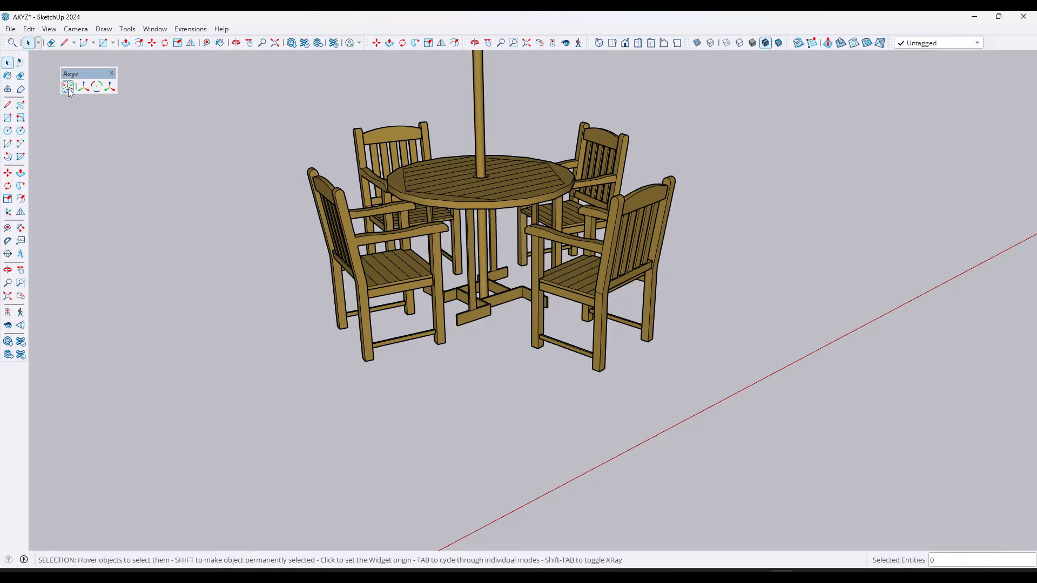
key("shift")
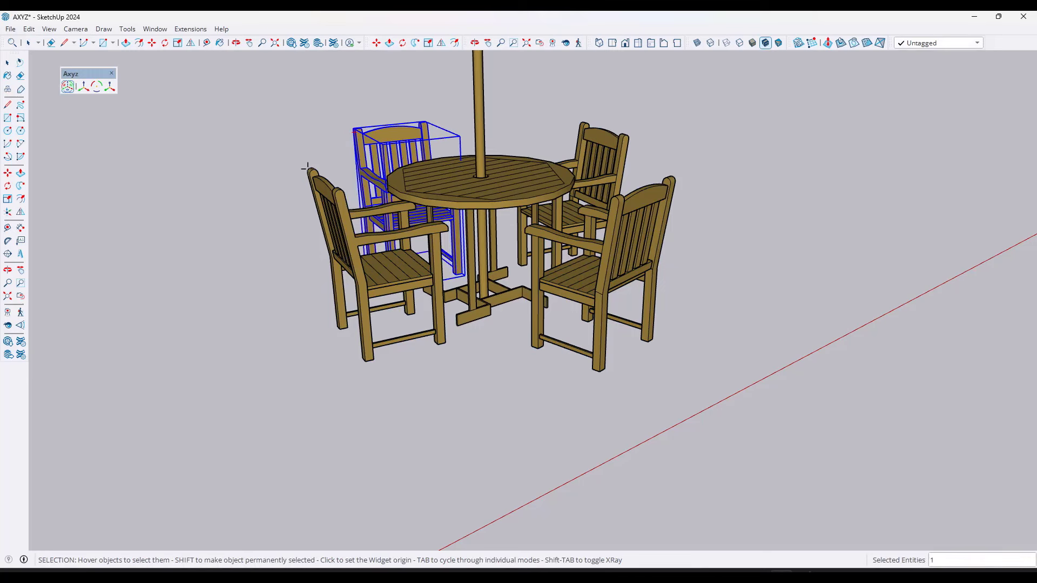
key("shift")
key("shift")
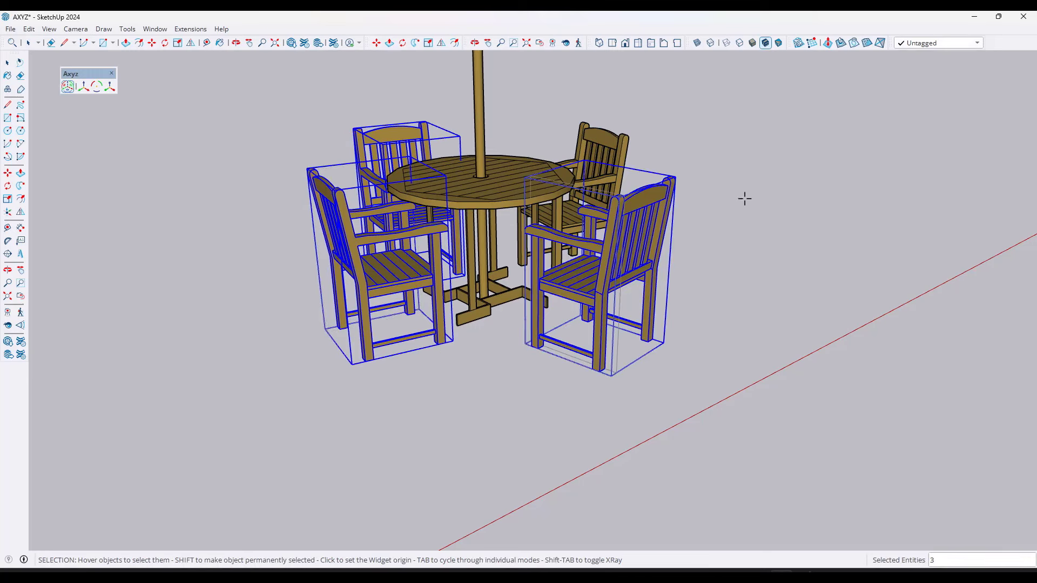
Step: Remove the front-left chair from the permanent selection and add it back, then exit the tool and clear the selection
key("shift")
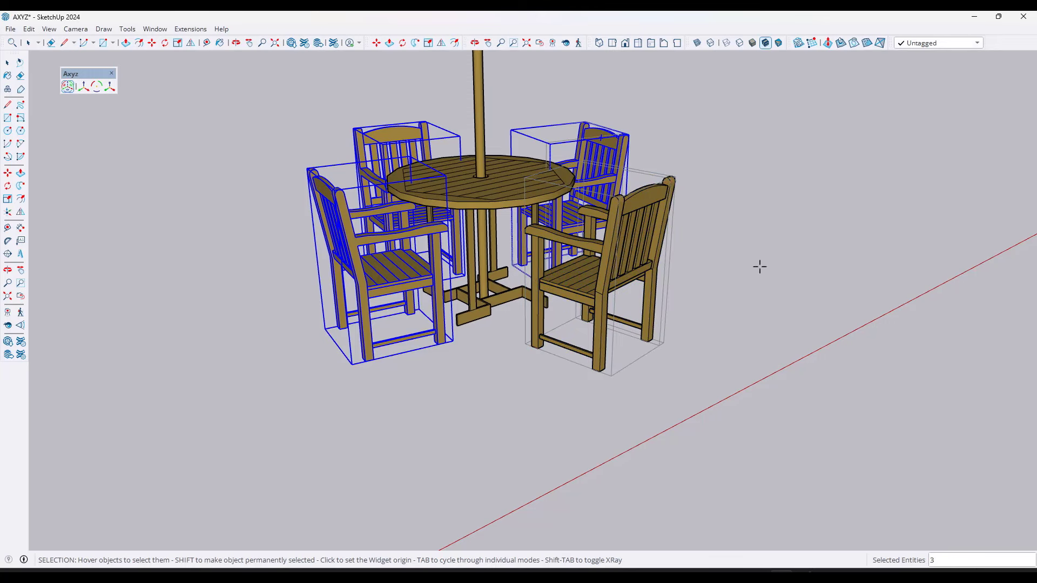
key("shift")
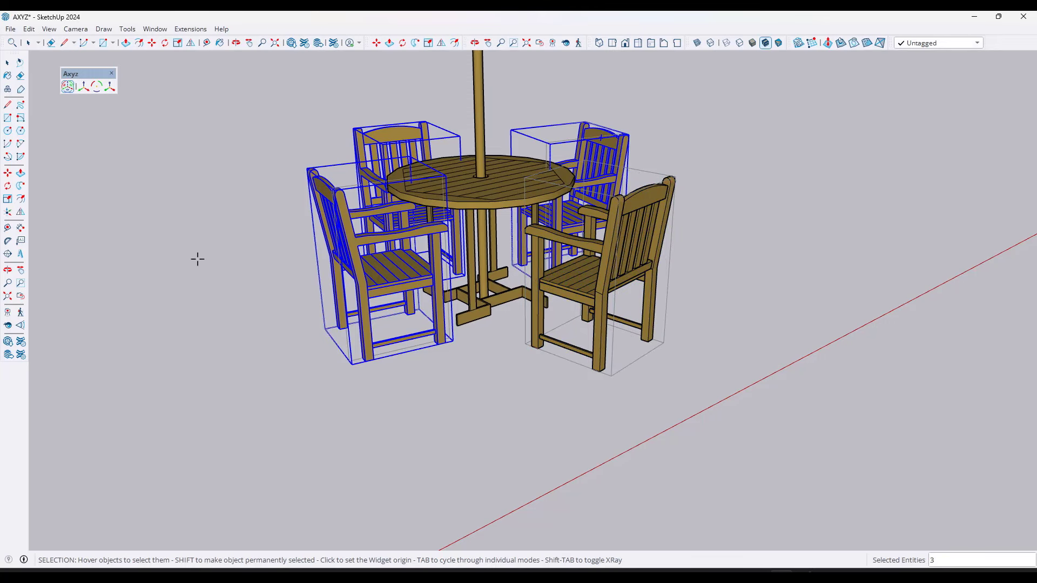
key("shift")
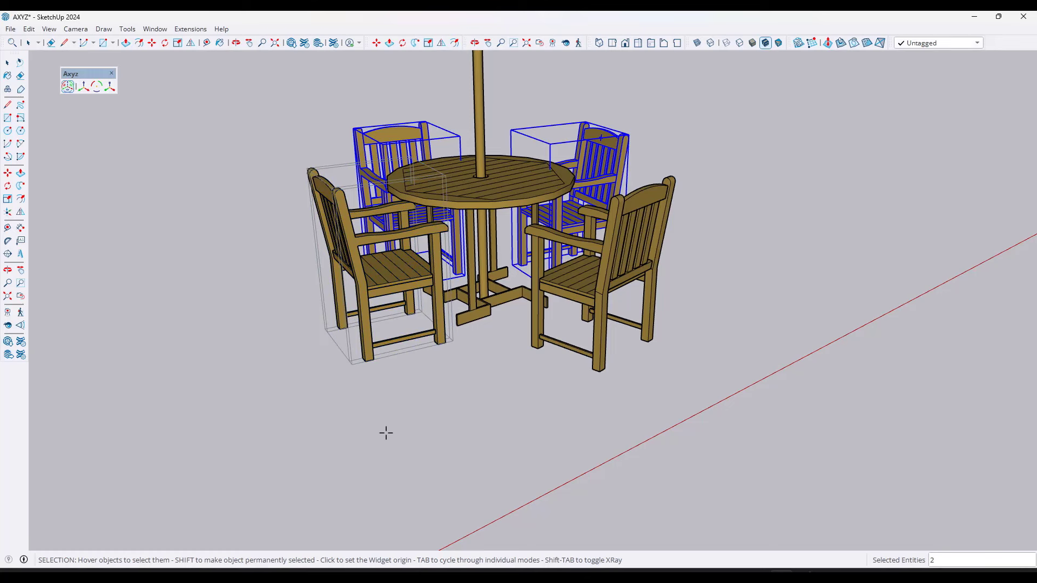
key("shift")
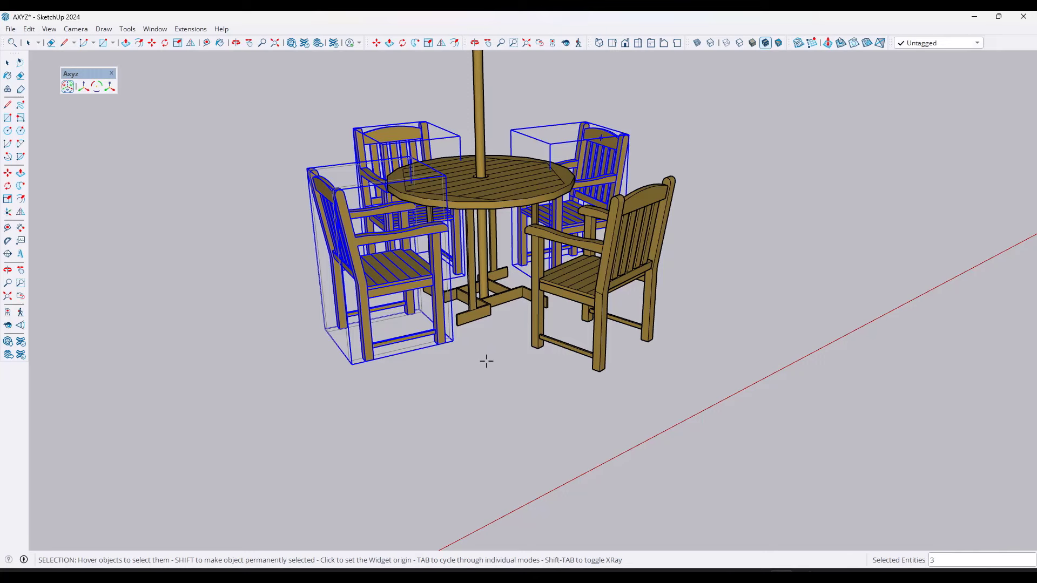
key("space")
middle_click_drag(490, 351, 489, 368)
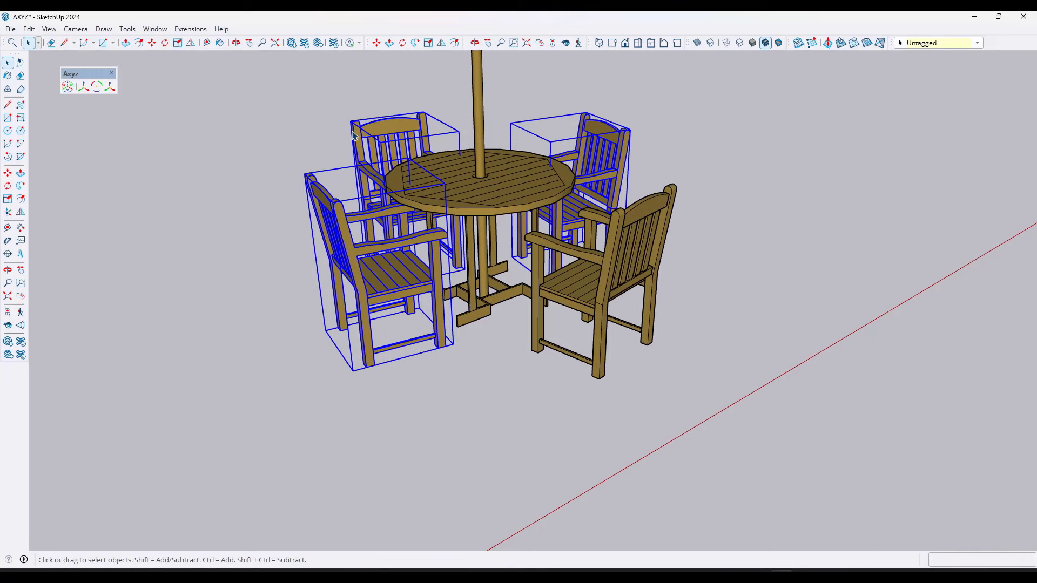
left_click(280, 138)
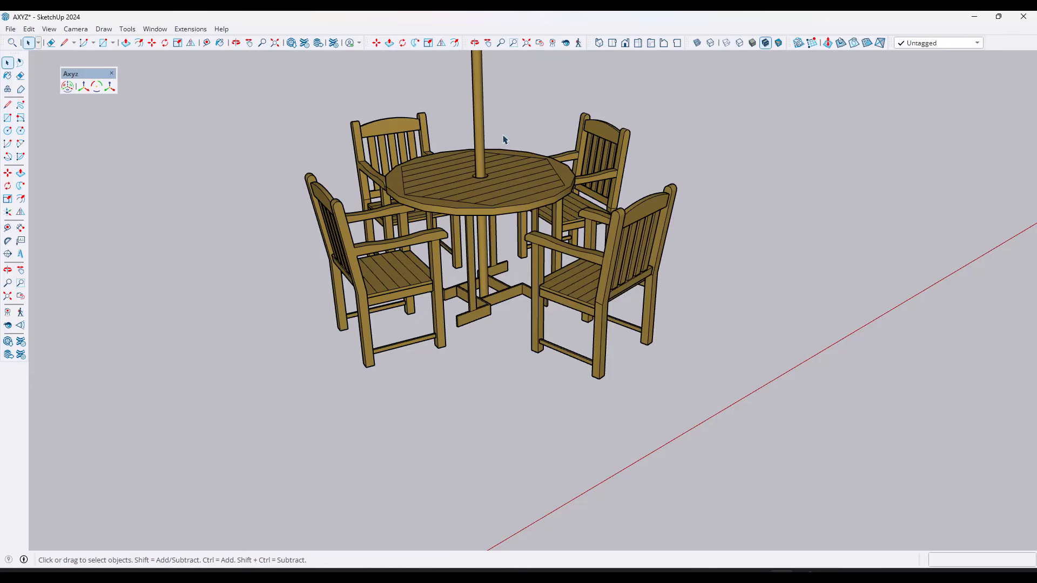
Step: Select the bench, start Object Transformation on it, and place the widget origin at the centre of its bounding box
scroll(569, 139, "down", 5)
scroll(187, 249, "up", 4)
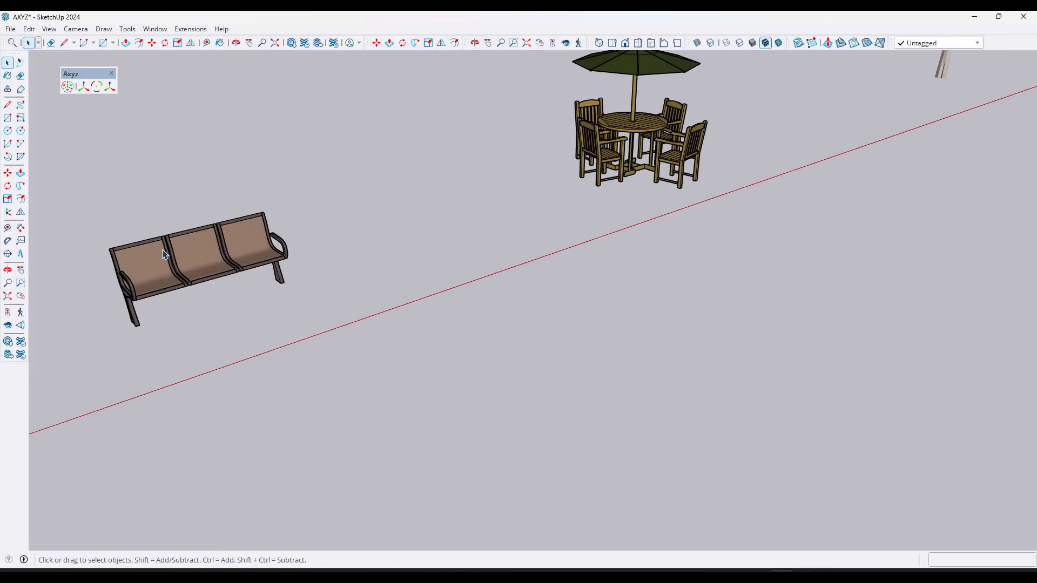
scroll(540, 225, "down", 2)
scroll(224, 265, "up", 1)
left_click(197, 273)
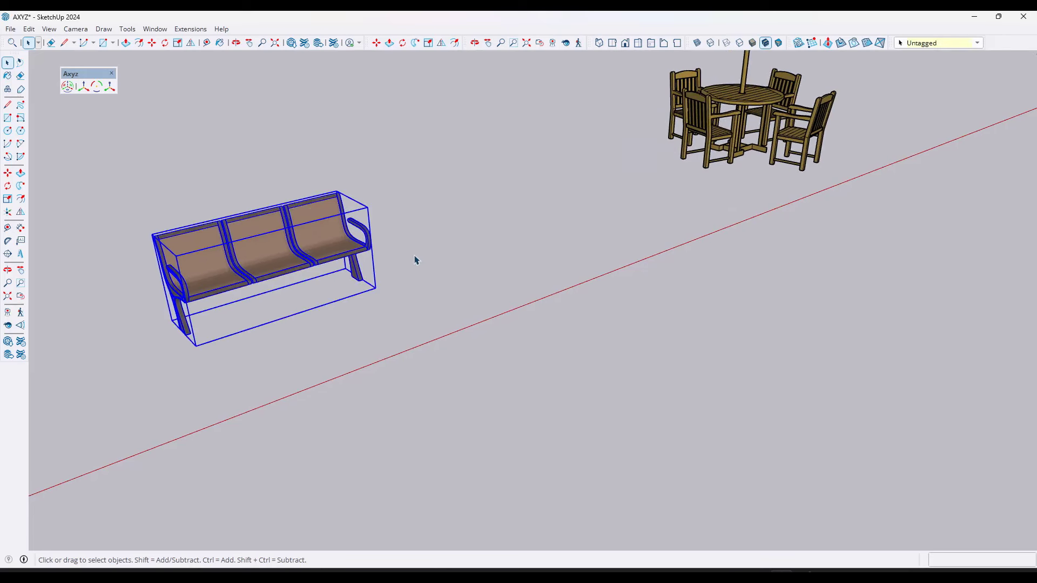
middle_click_drag(407, 218, 244, 253)
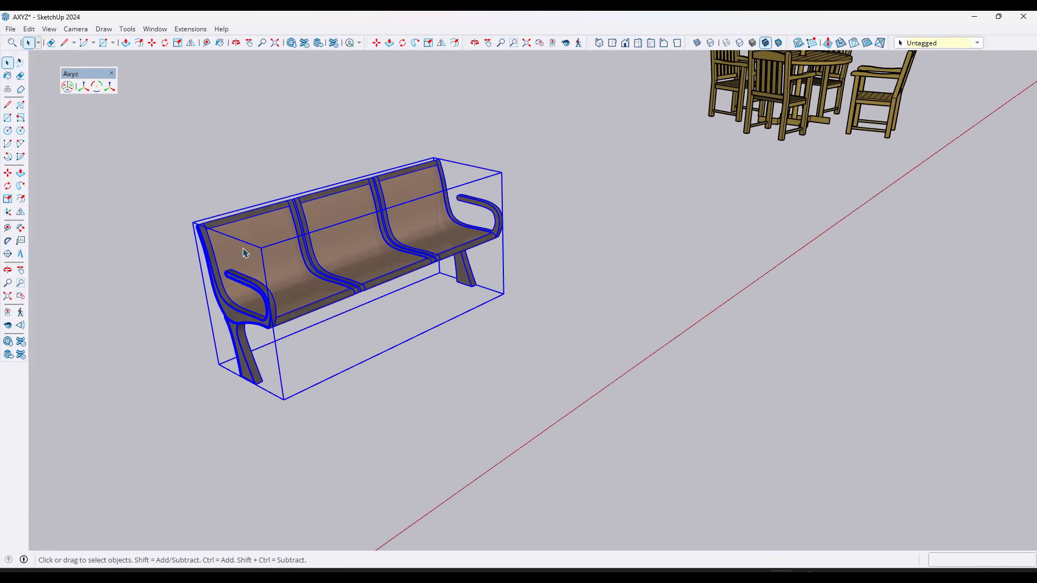
left_click(68, 87)
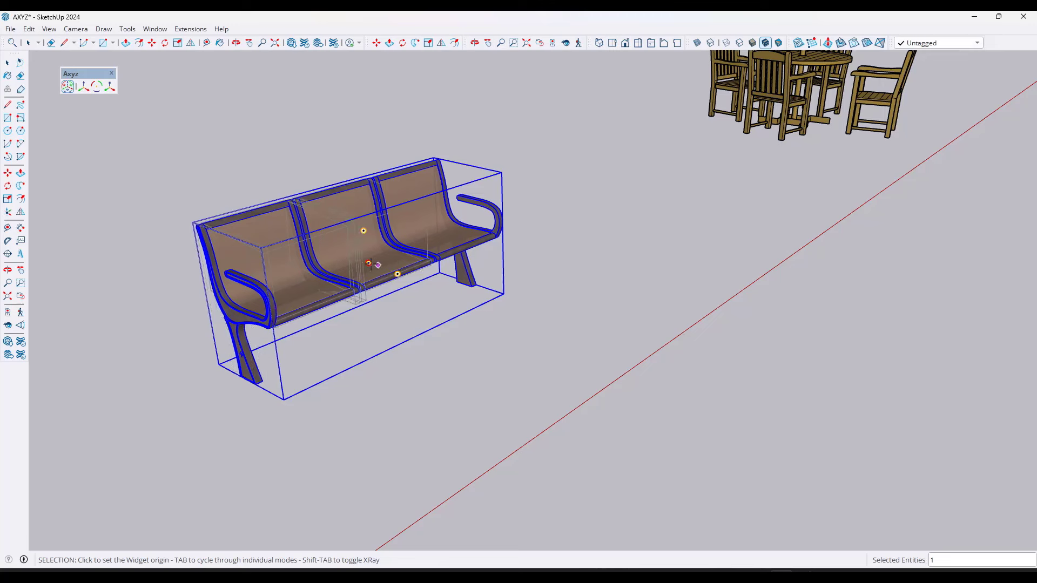
left_click(368, 263)
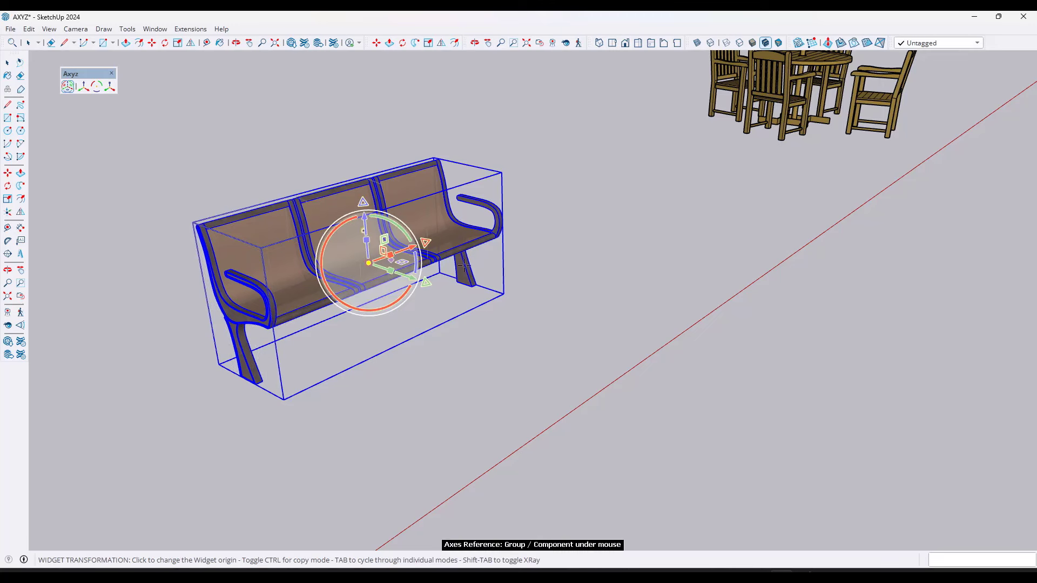
Step: Use the widget's translation arrow to raise the bench 1' along the blue axis
middle_click_drag(553, 241, 514, 244)
scroll(514, 244, "down", 2)
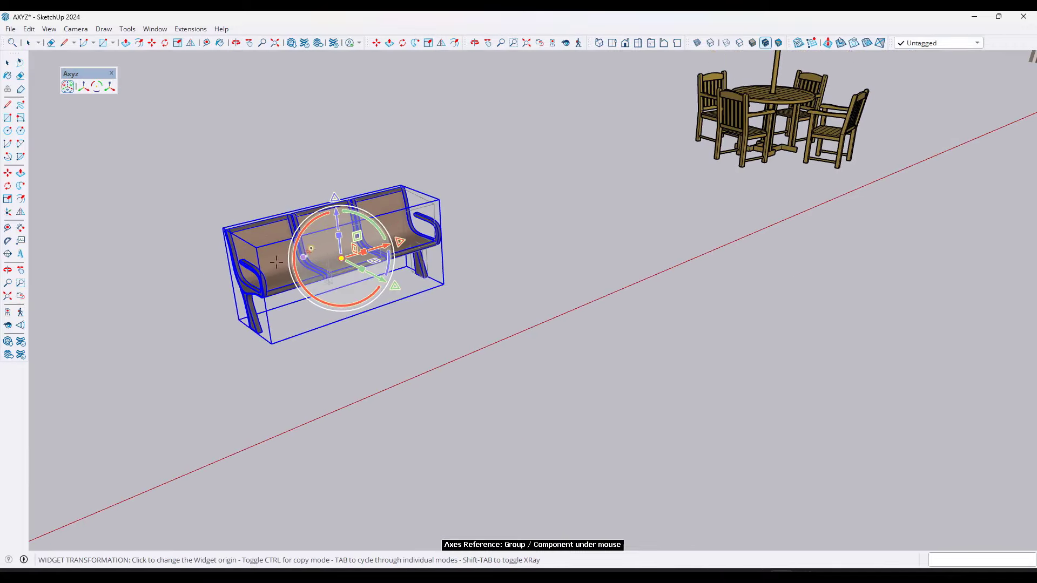
scroll(303, 252, "up", 3)
mouse_move(438, 239)
middle_mouse_down()
mouse_move(486, 232)
mouse_move(448, 242)
middle_mouse_up()
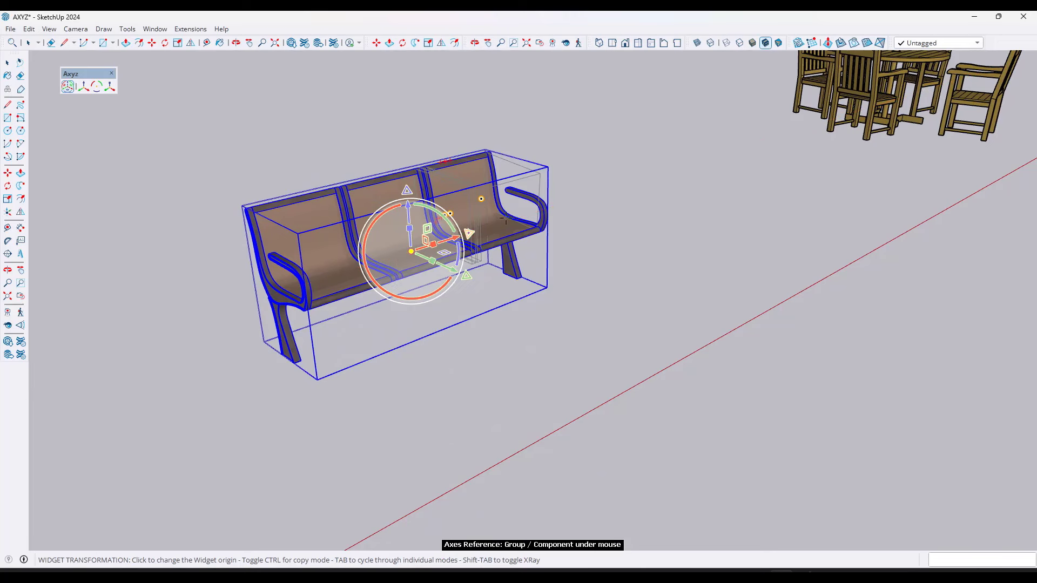
scroll(471, 221, "up", 2)
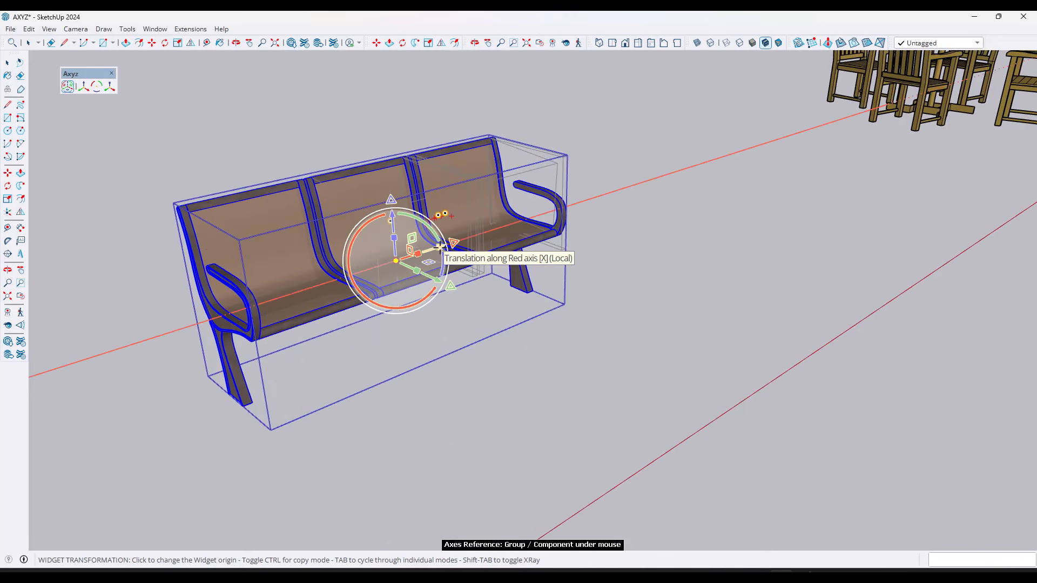
left_click_drag(439, 247, 386, 166)
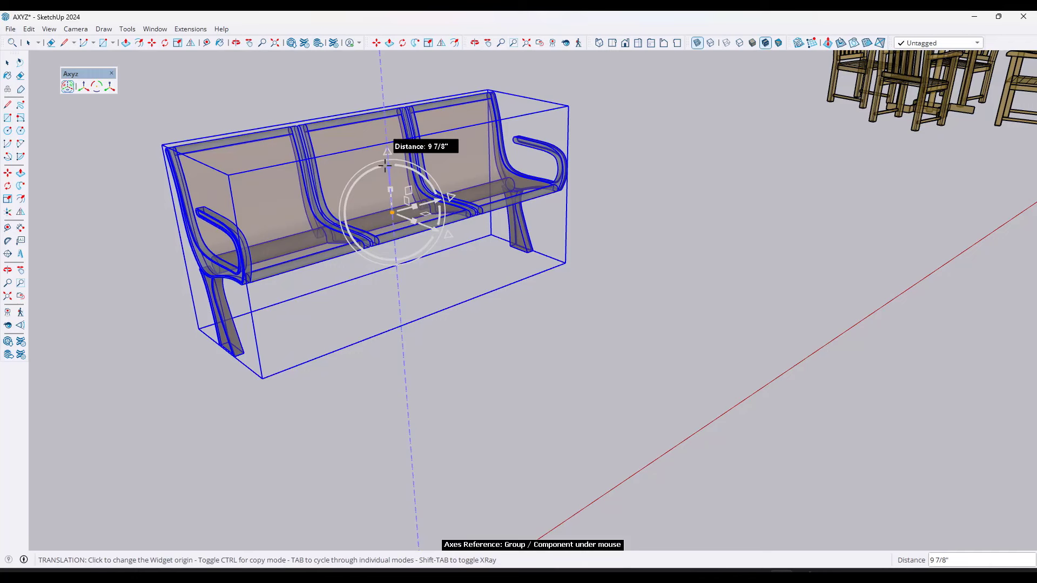
key("Return")
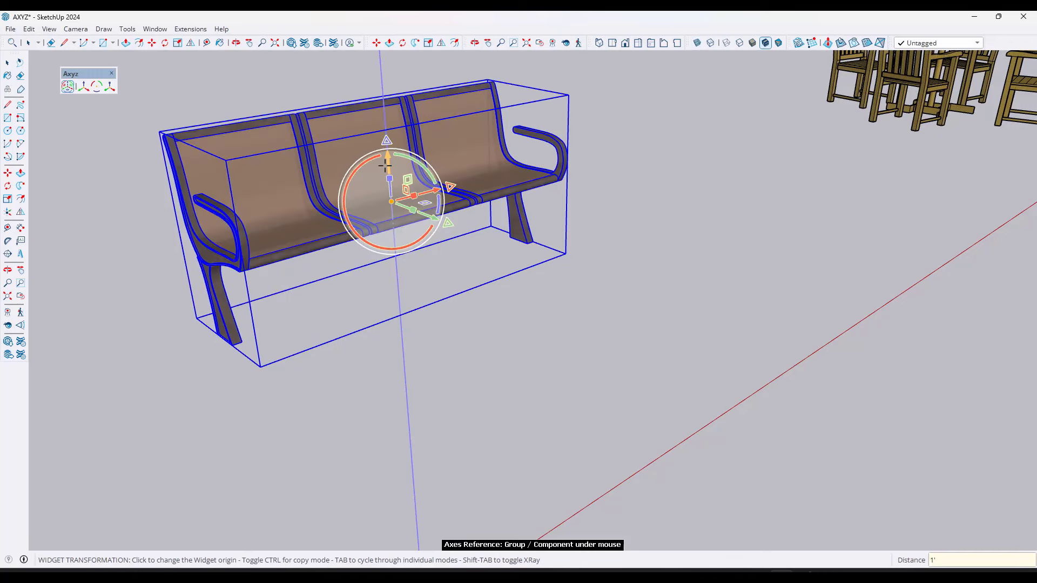
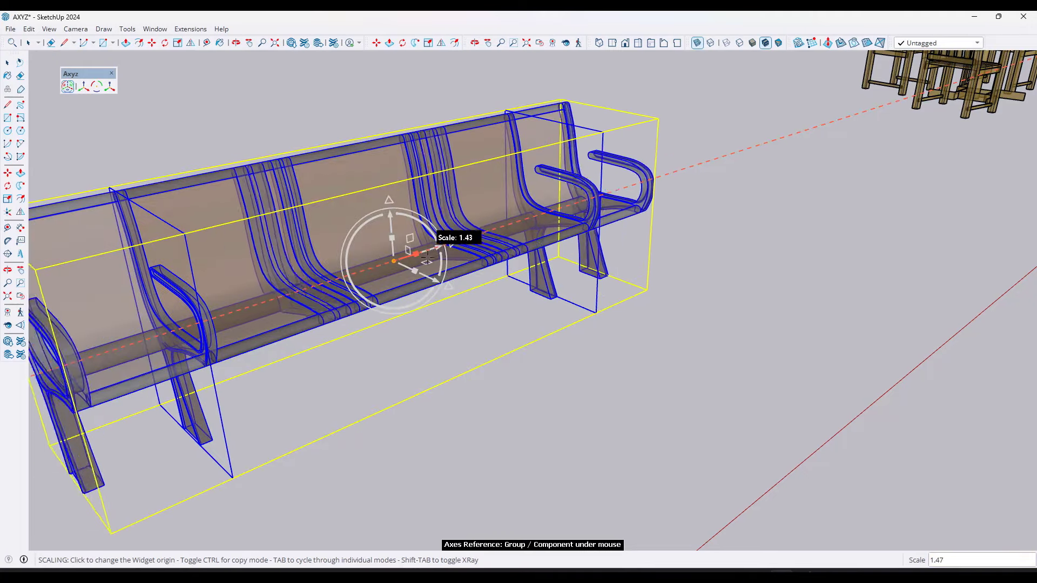
Step: Cancel the red-axis scaling and use the widget's 2D translation handle to move the bench about 7" within the blue plane
key("Escape")
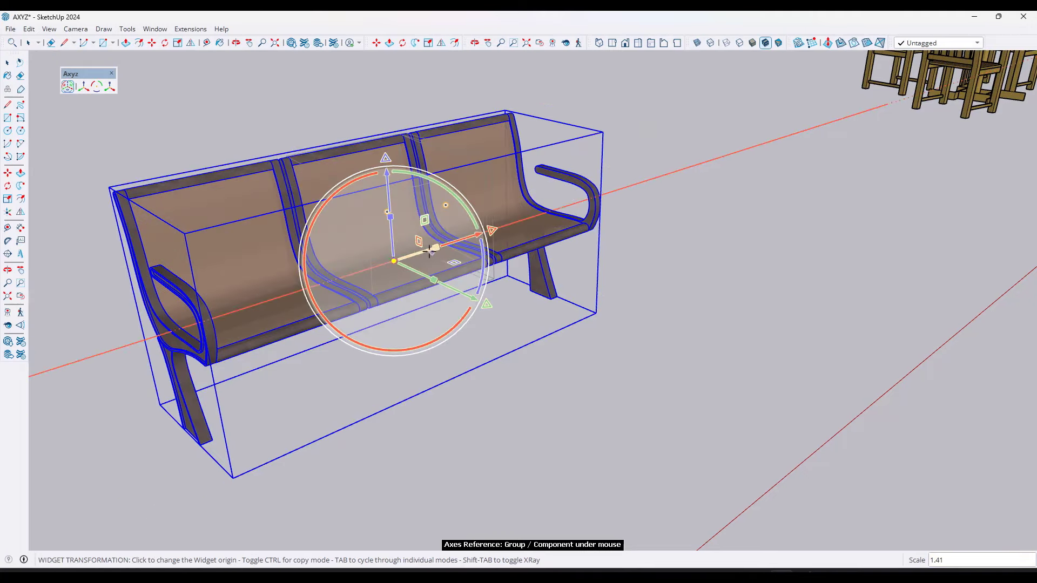
middle_click_drag(488, 274, 501, 296)
scroll(492, 289, "down", 5)
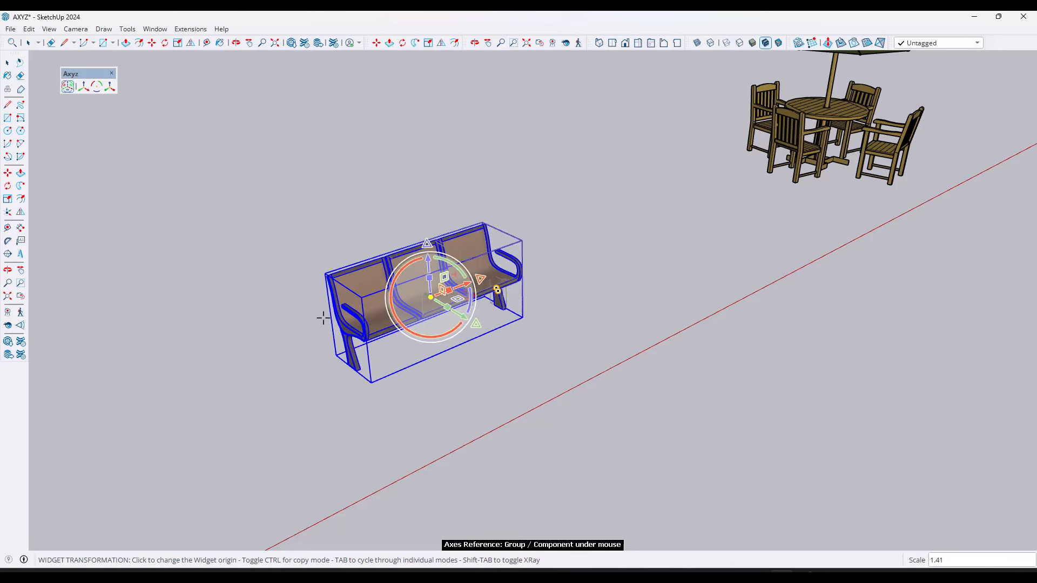
scroll(456, 296, "up", 3)
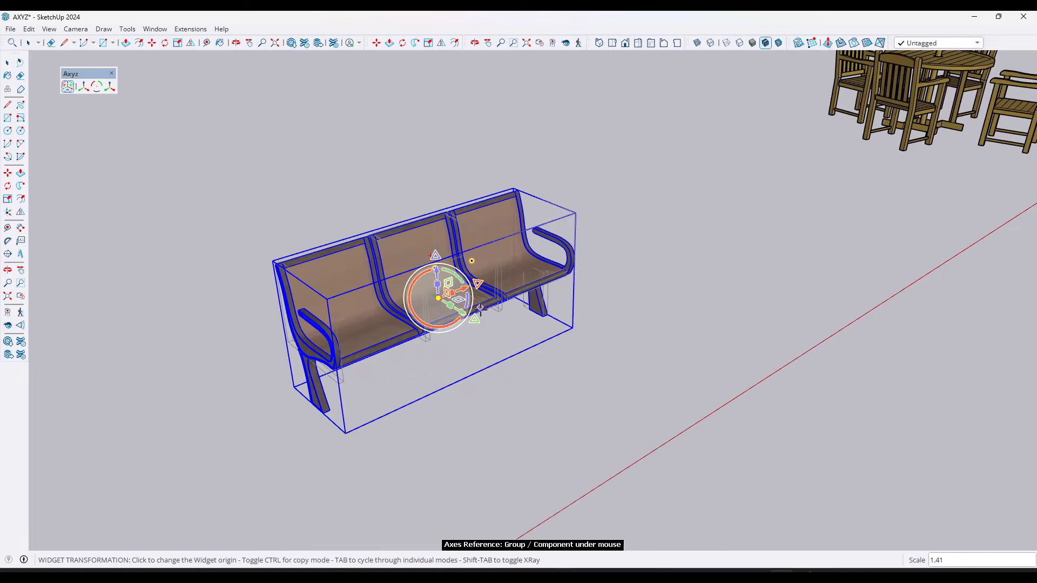
middle_click_drag(478, 305, 471, 295)
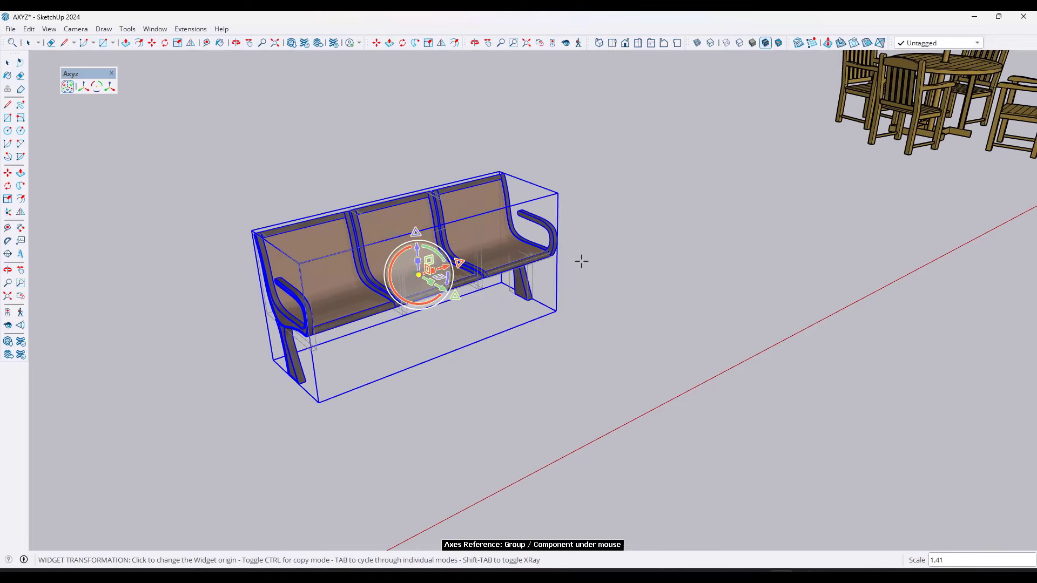
middle_click_drag(549, 225, 548, 231, "shift")
scroll(472, 290, "up", 3)
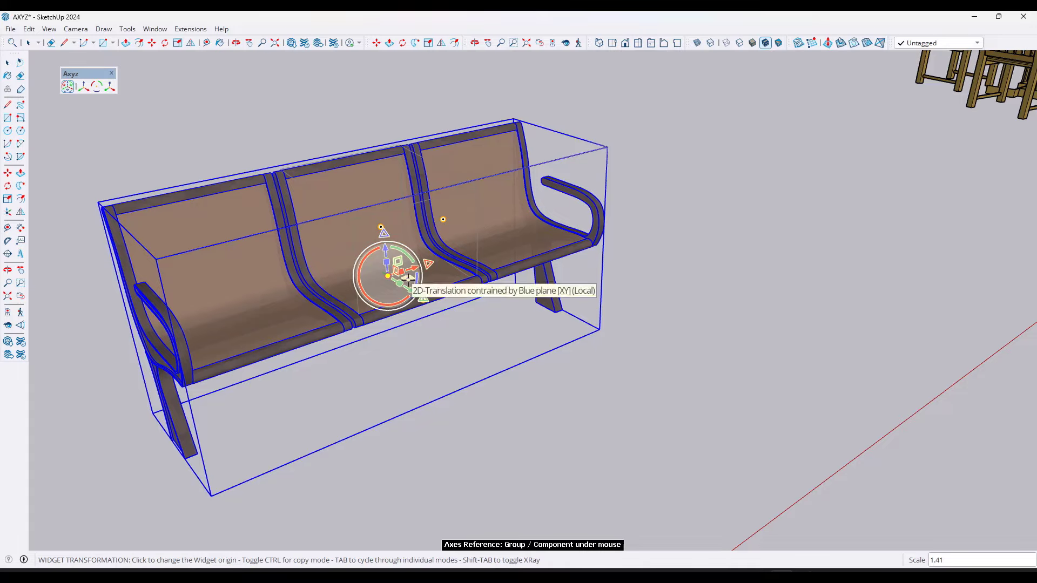
left_click_drag(407, 278, 444, 262)
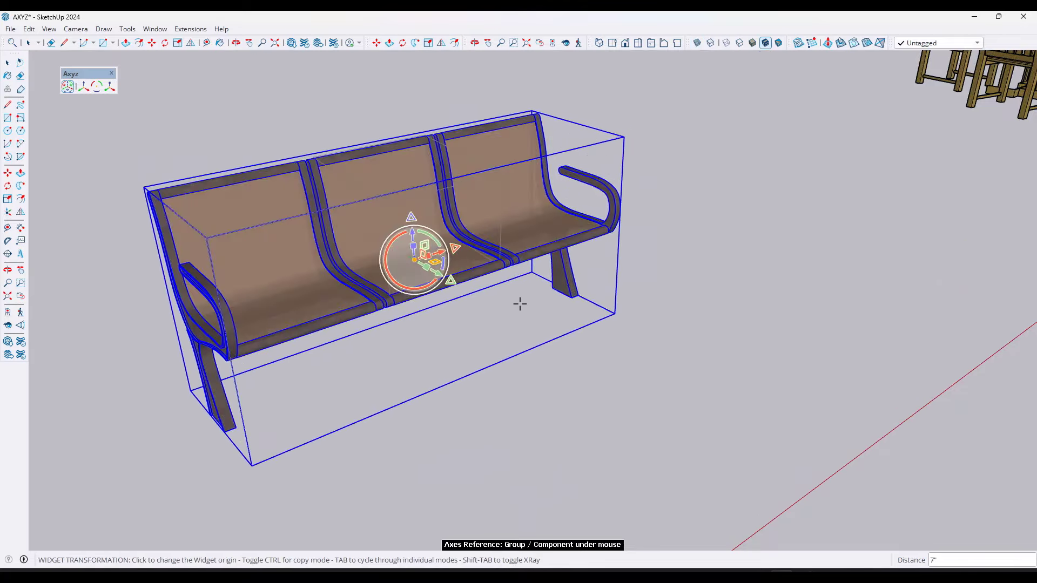
Step: Try to reposition the selected bench freely with the standard Move tool and return to selection
key("space")
key("m")
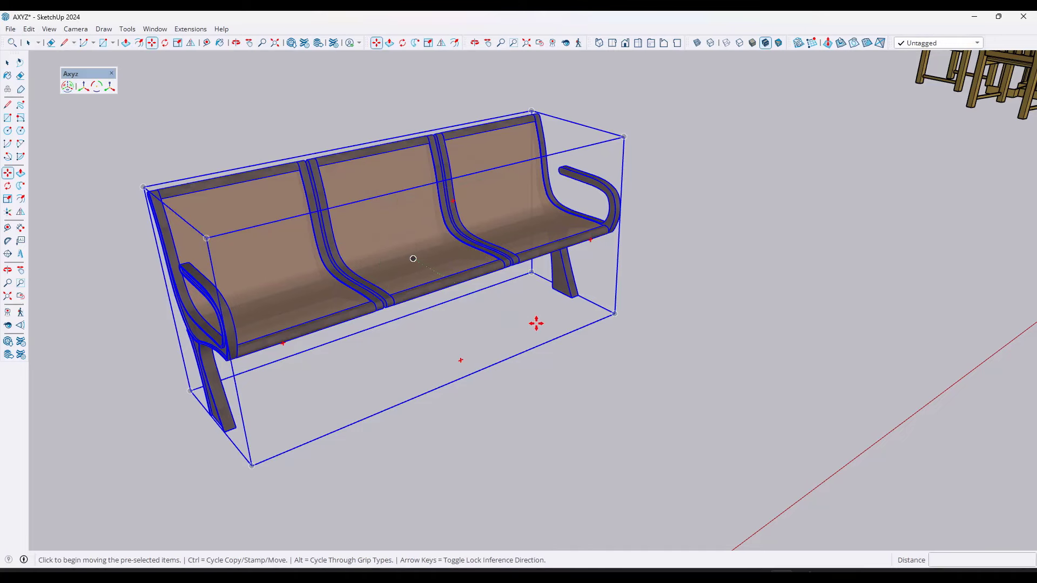
left_click(655, 329)
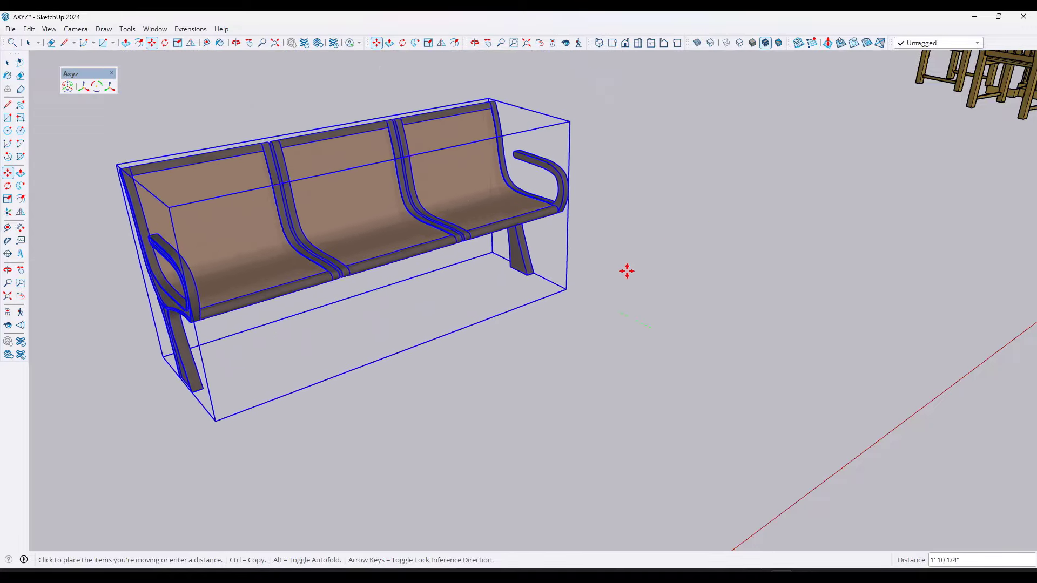
left_click(616, 324)
key("space")
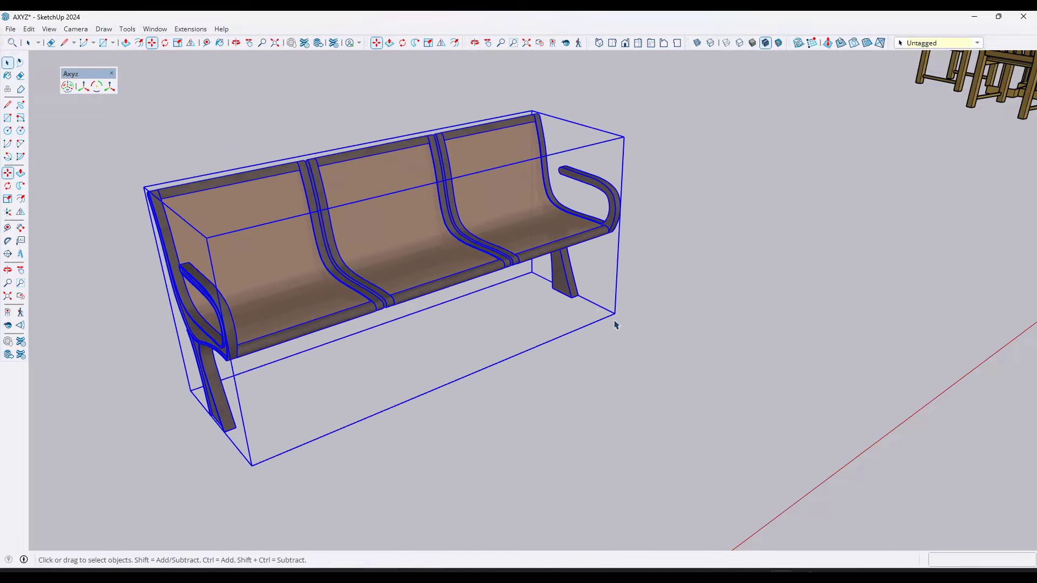
Step: Restart Object Transformation with its origin at the bench's centre and shift the bench about 7 1/8" with the widget's translation handles
left_click(67, 87)
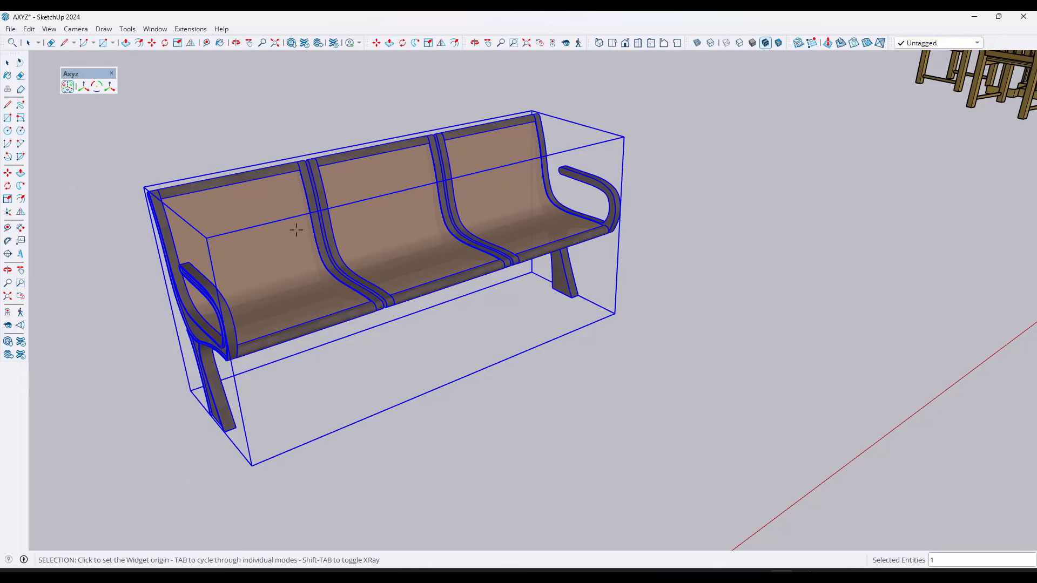
left_click(415, 260)
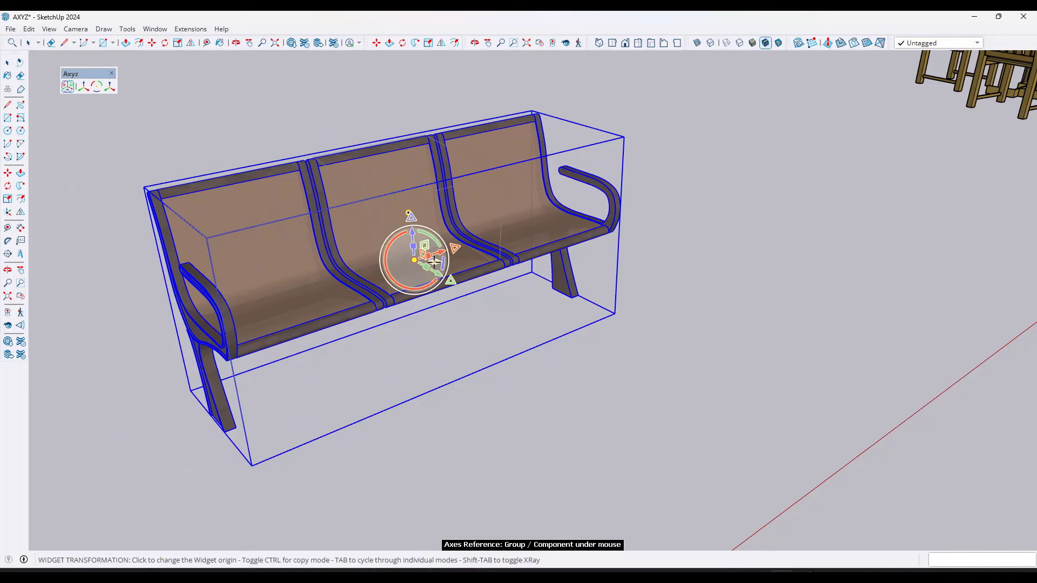
left_click_drag(436, 262, 362, 237)
middle_click_drag(462, 255, 435, 143)
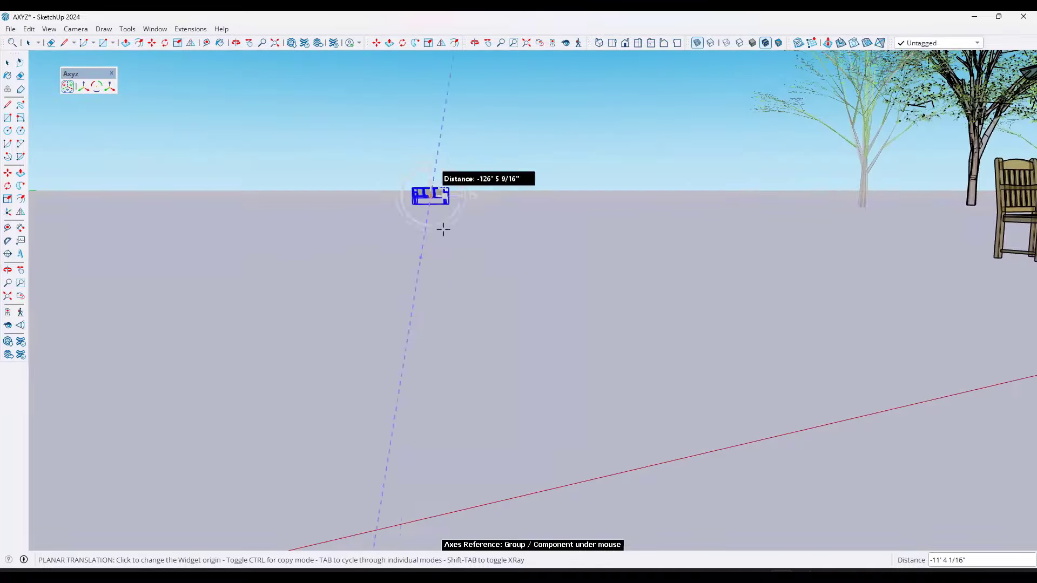
left_click_drag(305, 286, 512, 366)
key("o")
scroll(512, 362, "up", 3)
scroll(467, 264, "down", 1)
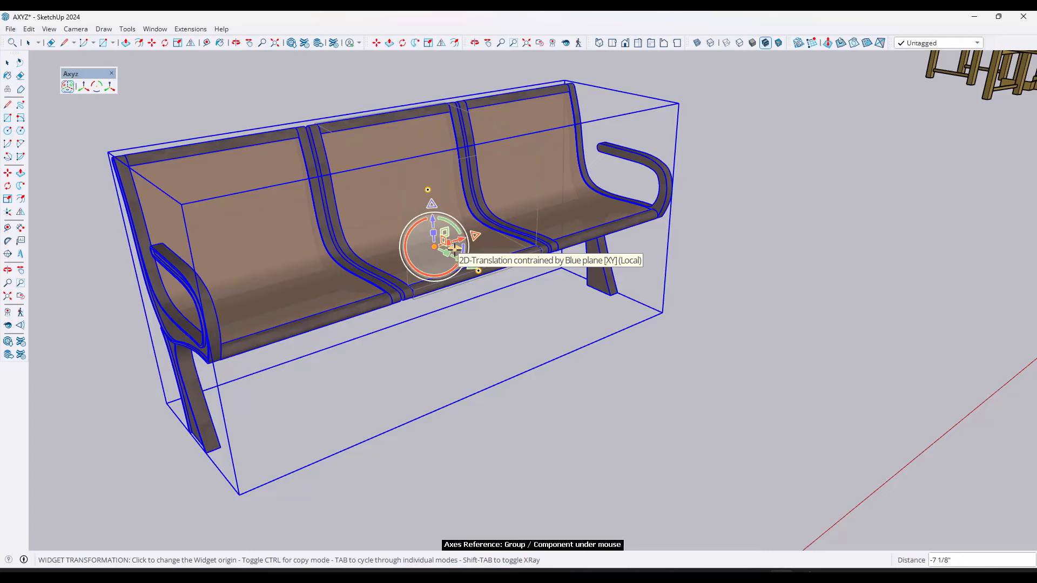
Step: Use the widget in copy mode to place a second bench about 7' 6 1/4" along the red axis
scroll(455, 248, "down", 5)
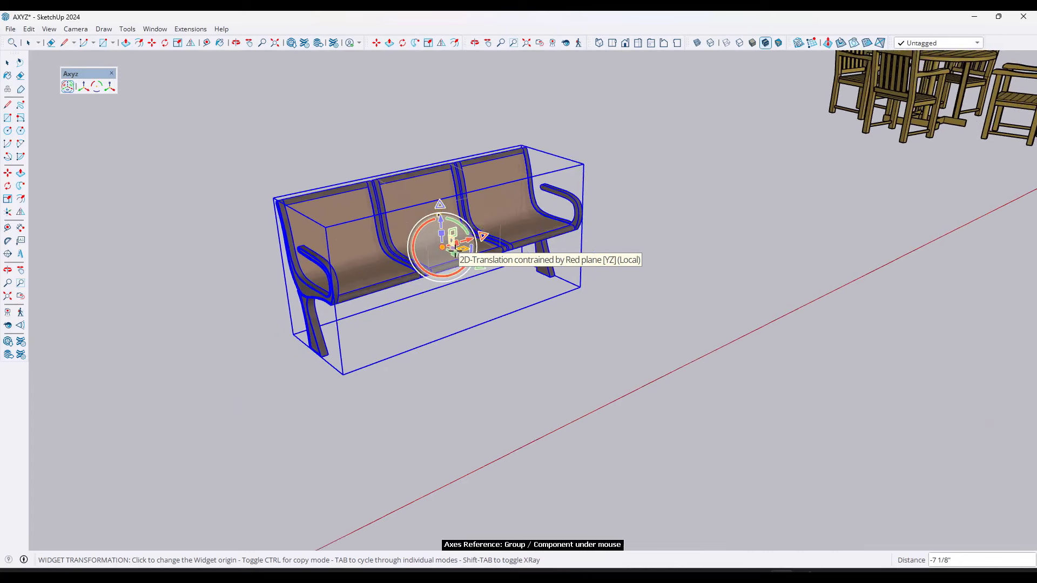
left_click_drag(393, 264, 458, 261)
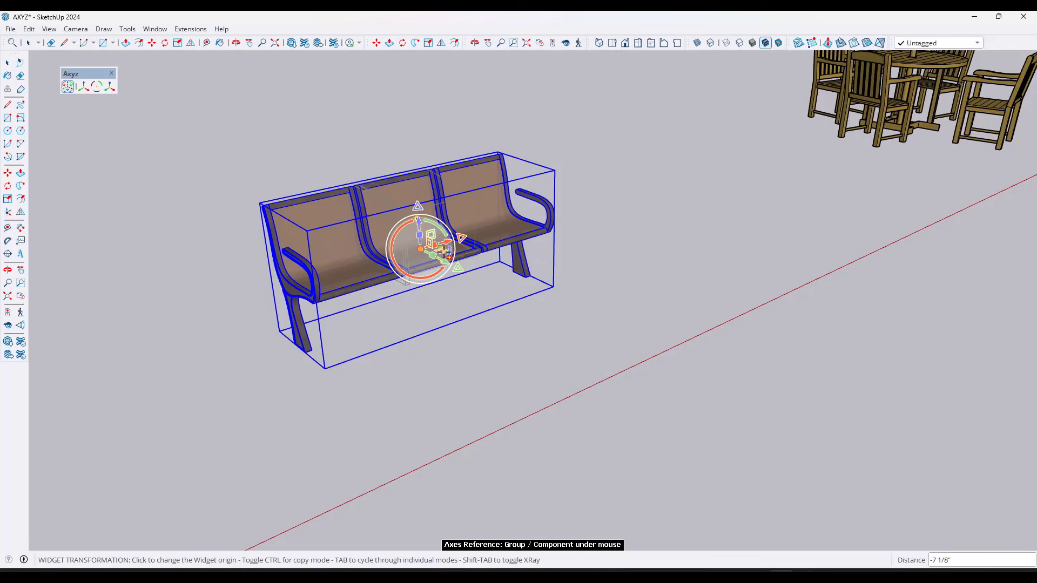
left_click_drag(443, 251, 664, 180)
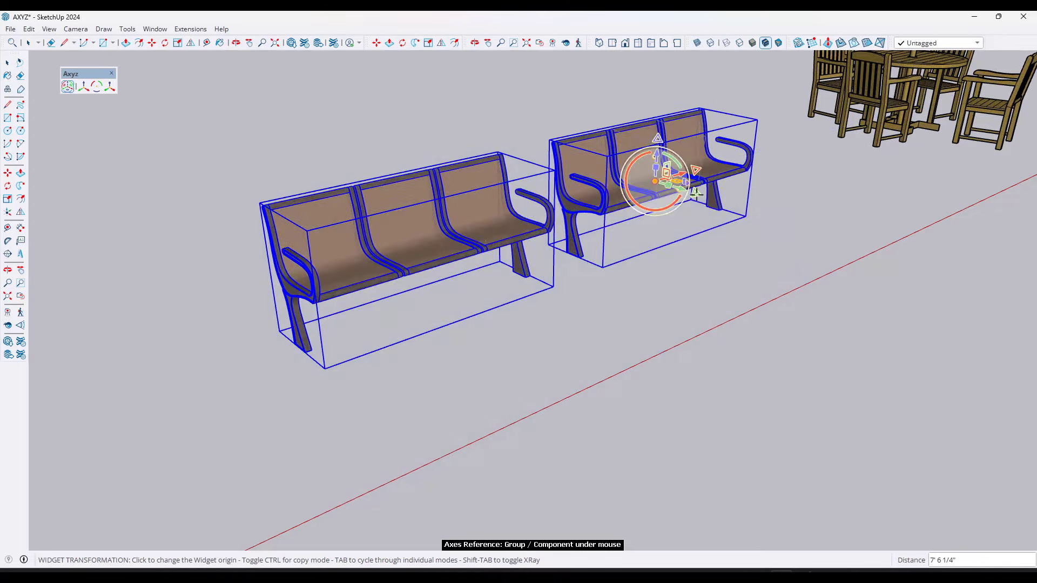
Step: Copy both benches about 7' 3 7/16" backward along the green axis with the widget's translation arrow
middle_click_drag(664, 180, 634, 231)
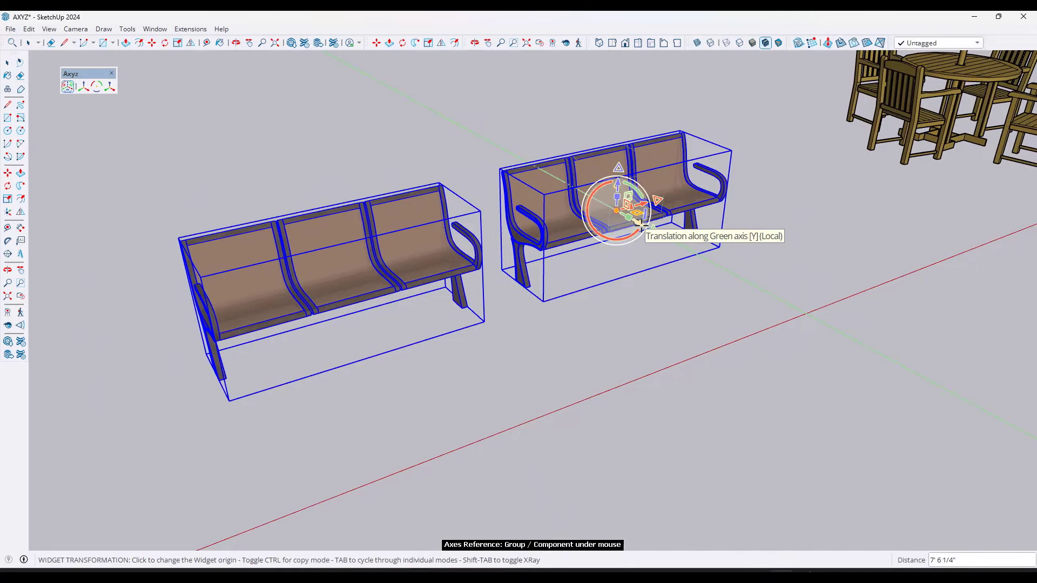
left_click_drag(640, 222, 491, 174)
scroll(491, 173, "down", 3)
middle_click_drag(490, 175, 441, 224)
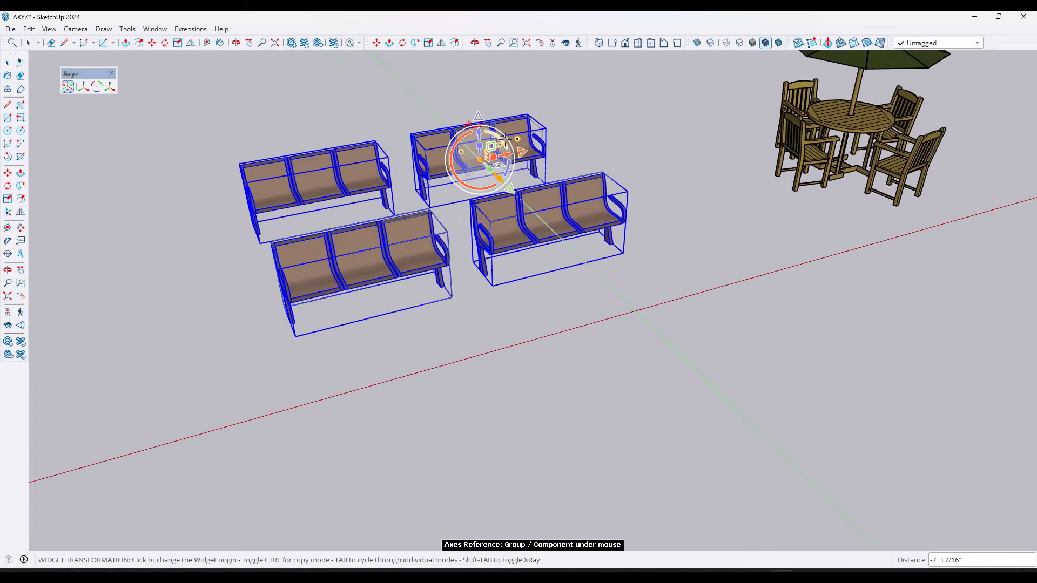
Step: Try a rotated copy of the four benches at about 45.5° around the green axis, undo it, and exit the widget
left_click_drag(504, 142, 531, 151)
middle_click_drag(478, 186, 445, 189)
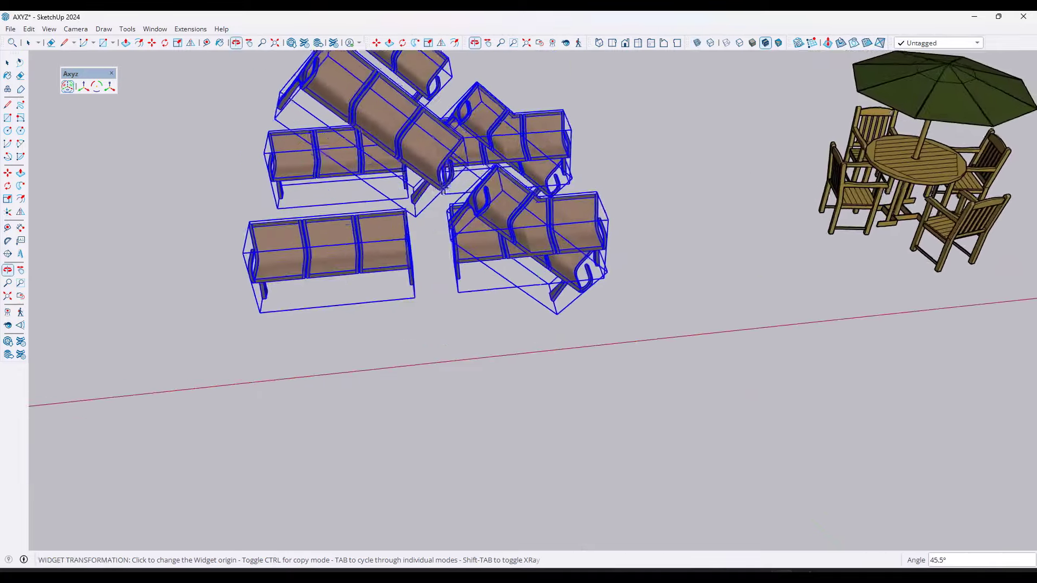
scroll(444, 189, "down", 8)
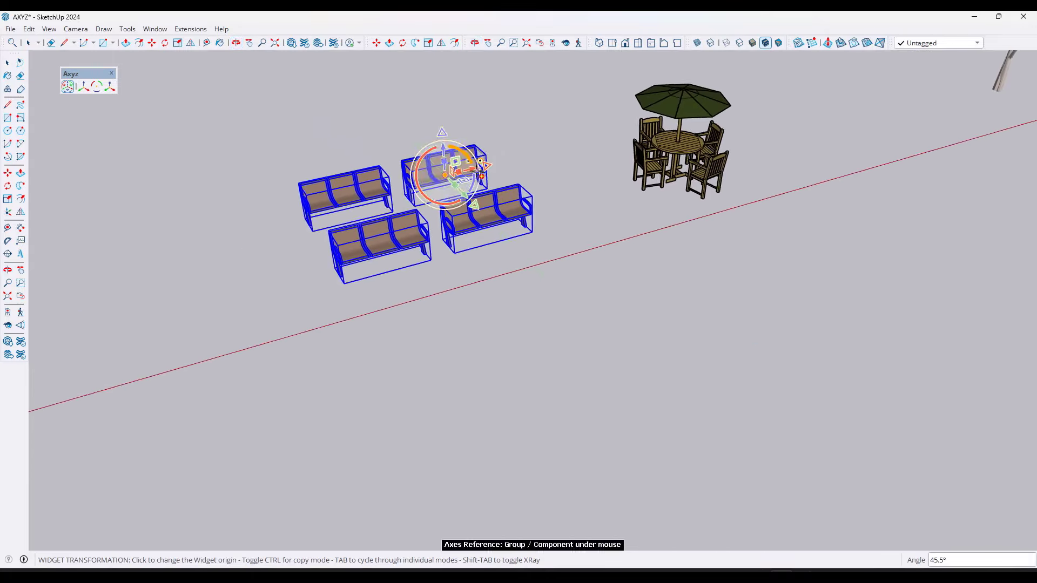
scroll(432, 192, "up", 5)
key("space")
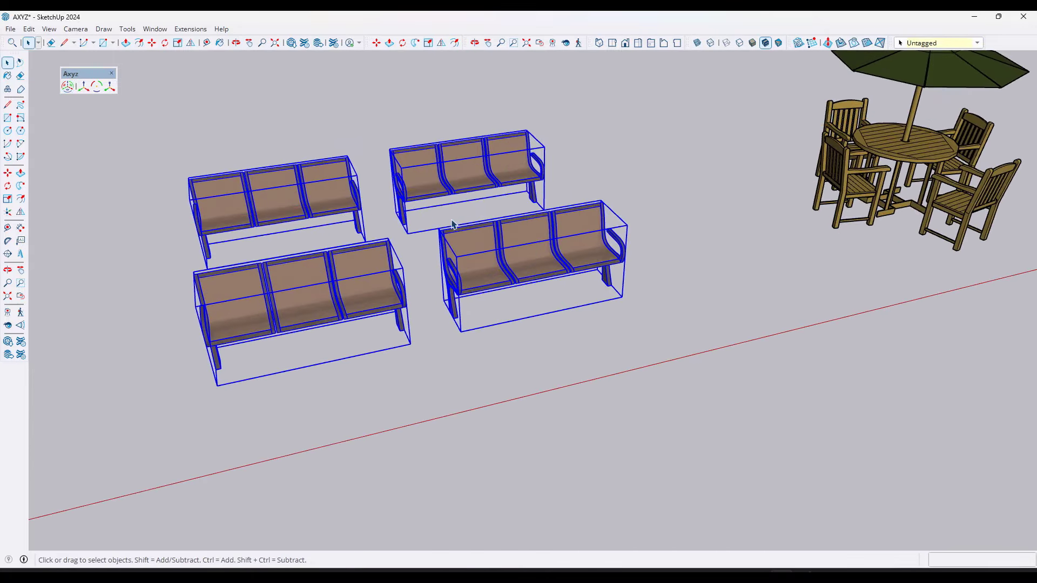
Step: Select only the front-right bench, start Object Transformation on it, and place the widget origin at its bounding-box centre
scroll(452, 223, "down", 2)
left_click(494, 243)
scroll(493, 244, "up", 4)
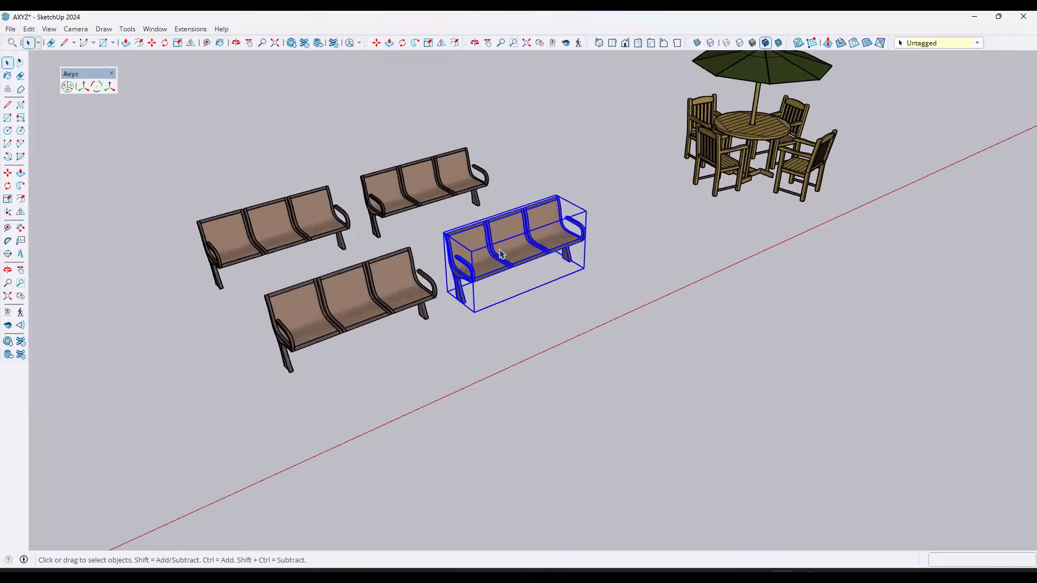
left_click(67, 87)
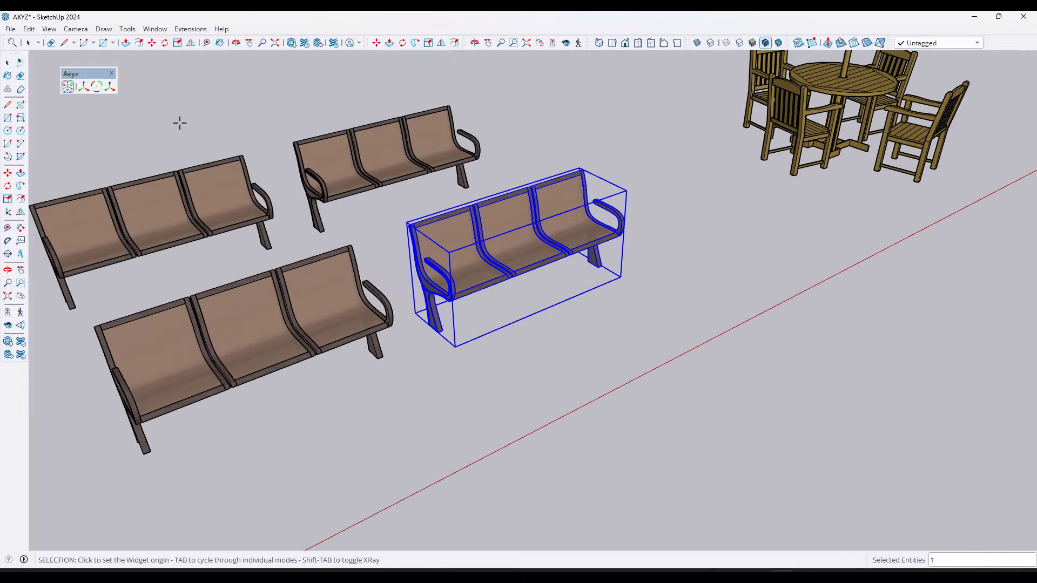
left_click(524, 251)
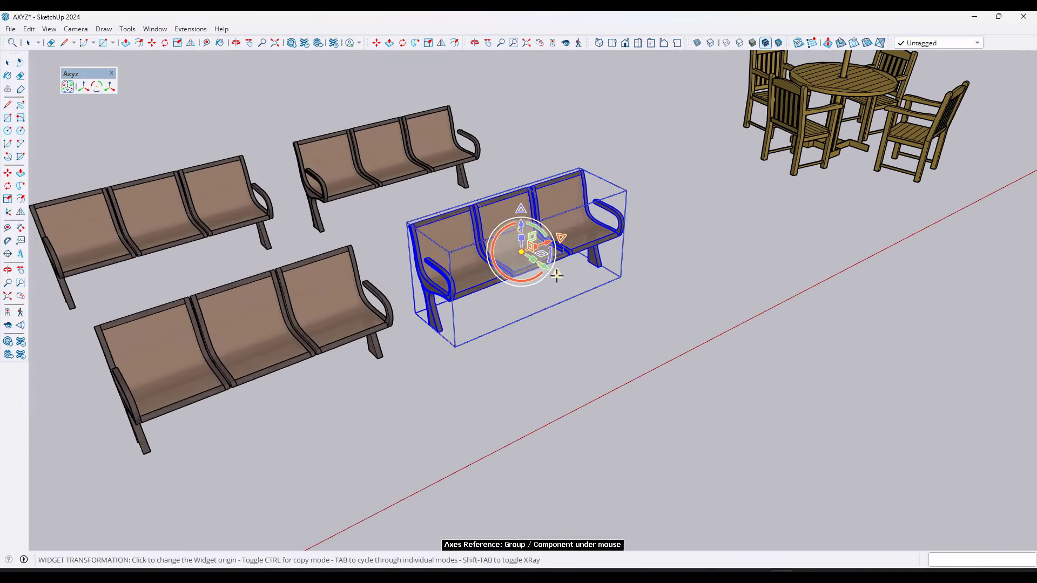
Step: Flip the front-right bench with the widget's green, blue and red axis flip handles, then exit the tool
left_click(556, 275)
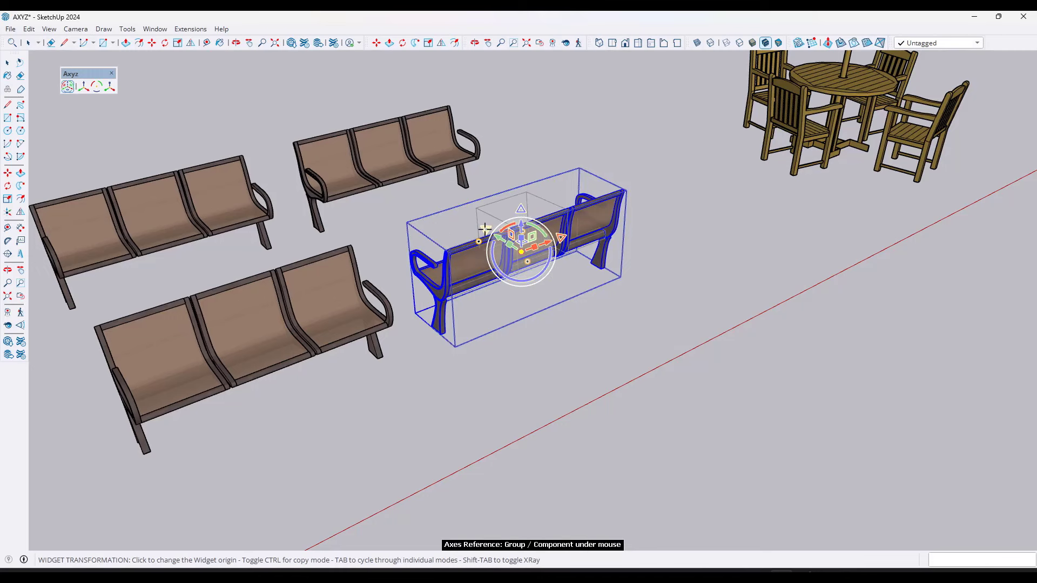
left_click(519, 281)
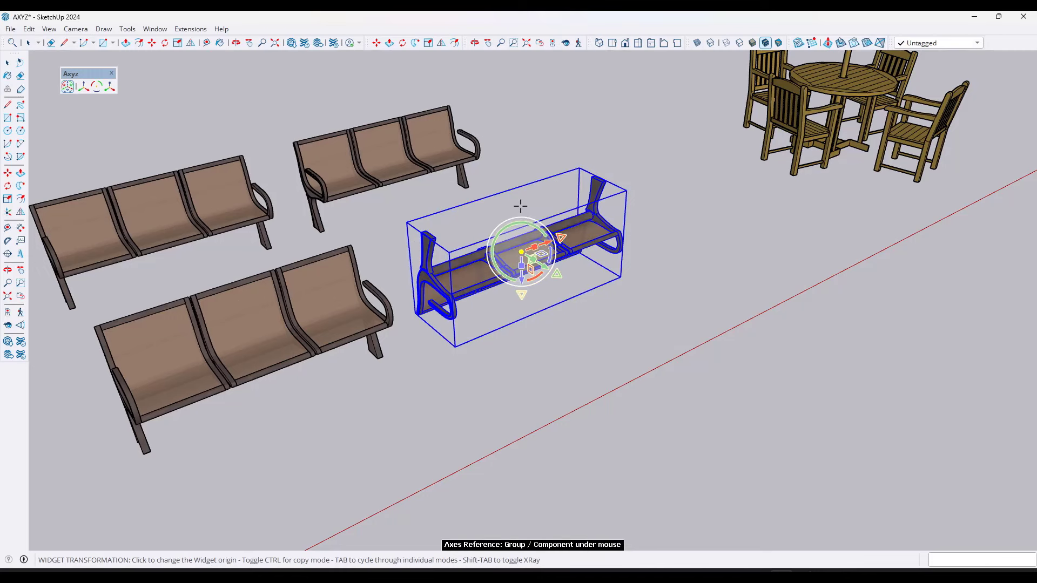
left_click(520, 295)
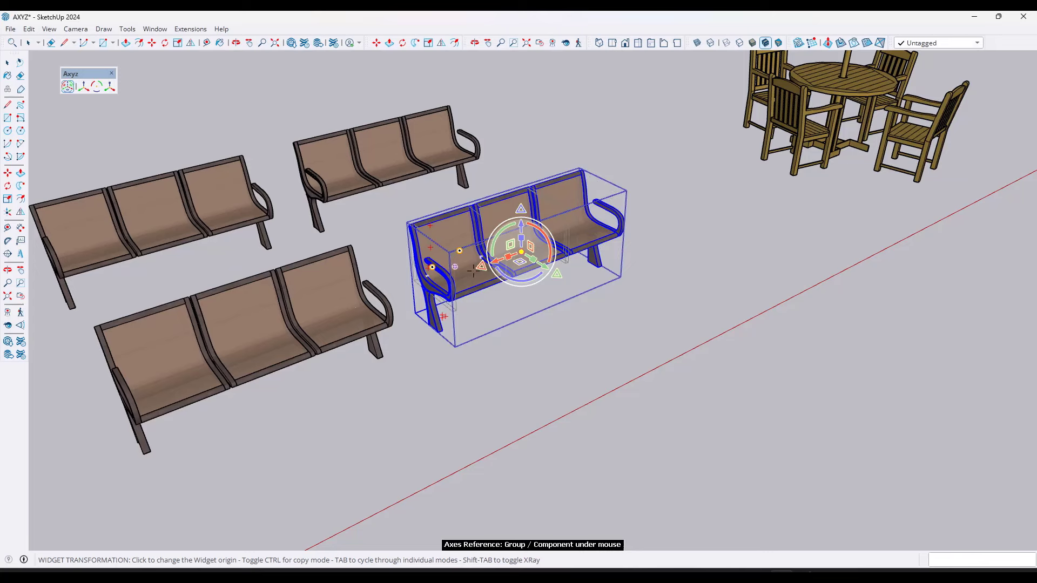
key("space")
Step: Select the lamp post, start Axyz Translation on it, and set the widget origin at the base of the pole
scroll(226, 260, "down", 5)
scroll(621, 110, "up", 4)
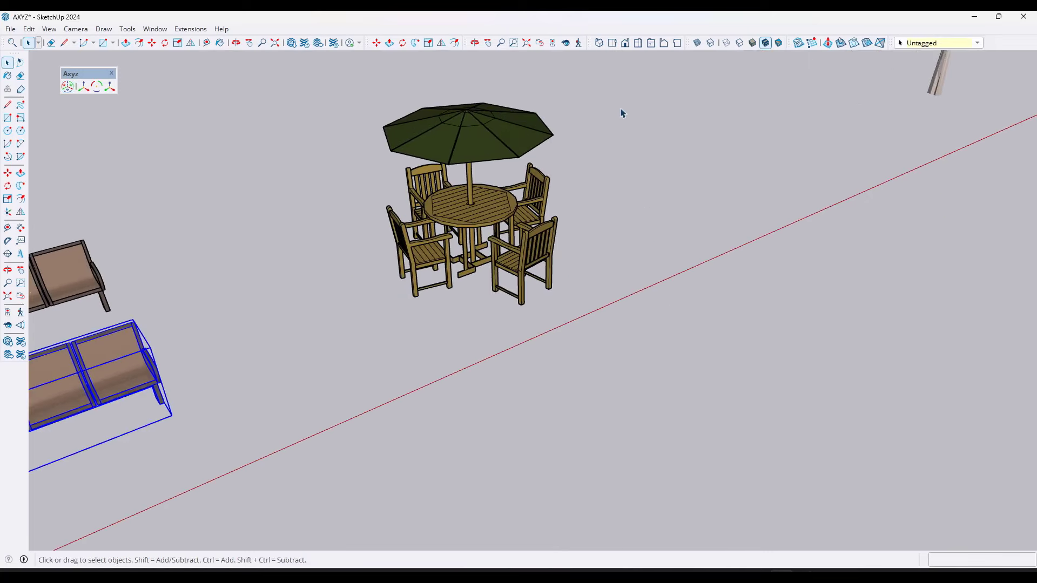
middle_click_drag(536, 202, 537, 182)
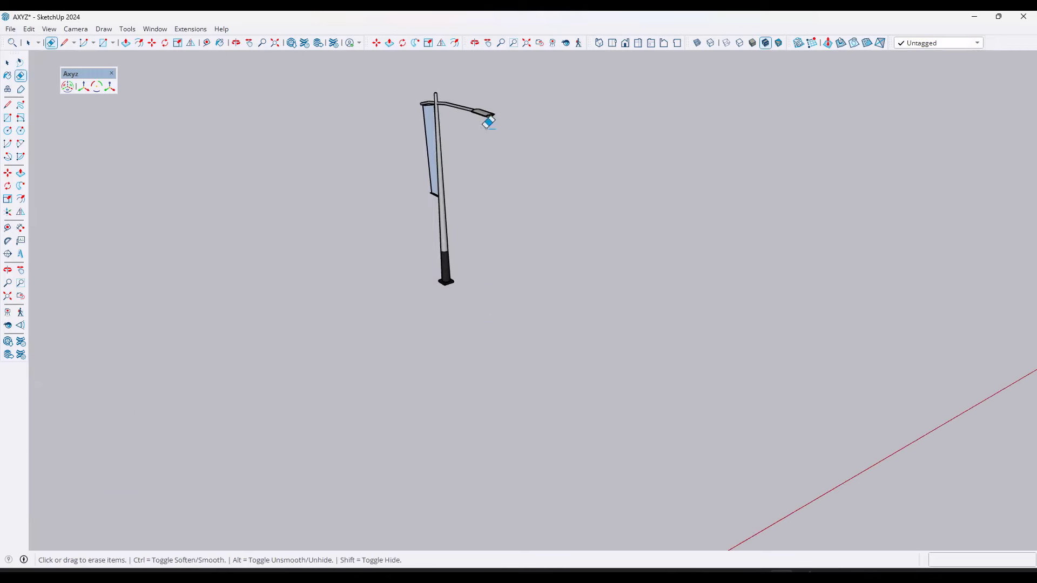
mouse_move(514, 88)
middle_mouse_down()
mouse_move(427, 154)
mouse_move(403, 123)
mouse_move(399, 135)
middle_mouse_up()
key("space")
left_click(370, 223)
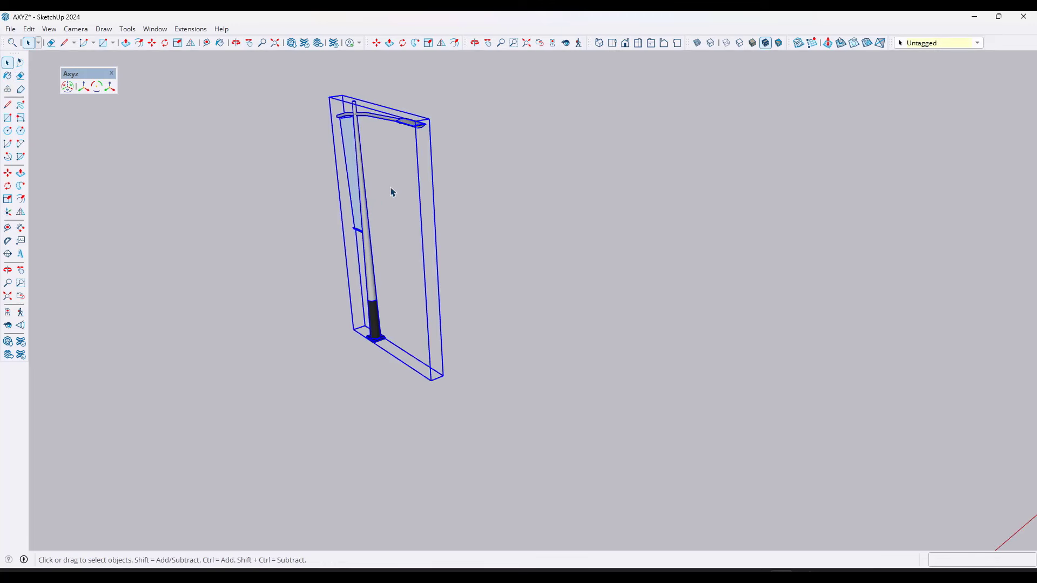
left_click(84, 87)
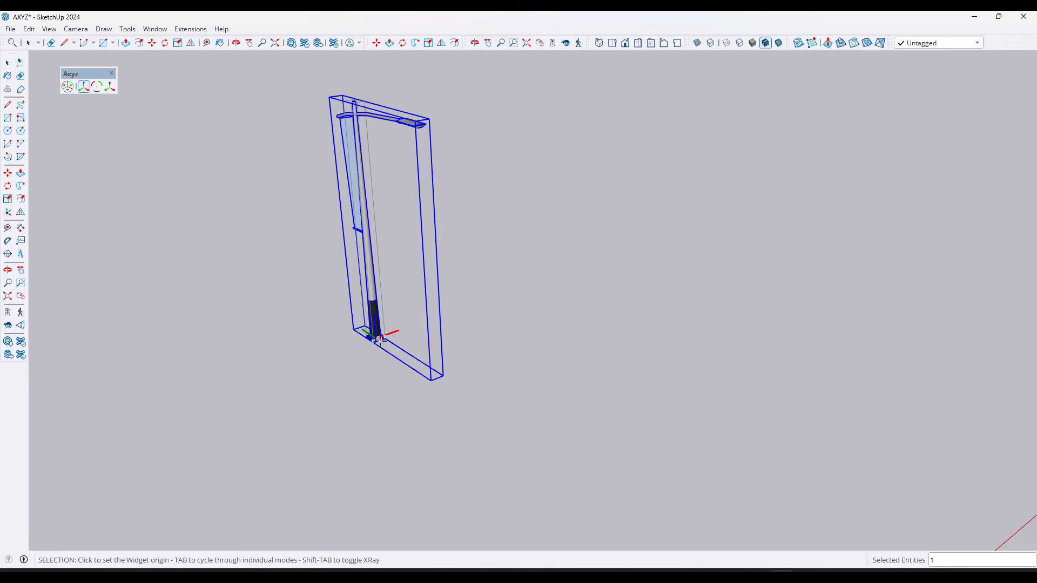
left_click(375, 337)
scroll(381, 339, "up", 3)
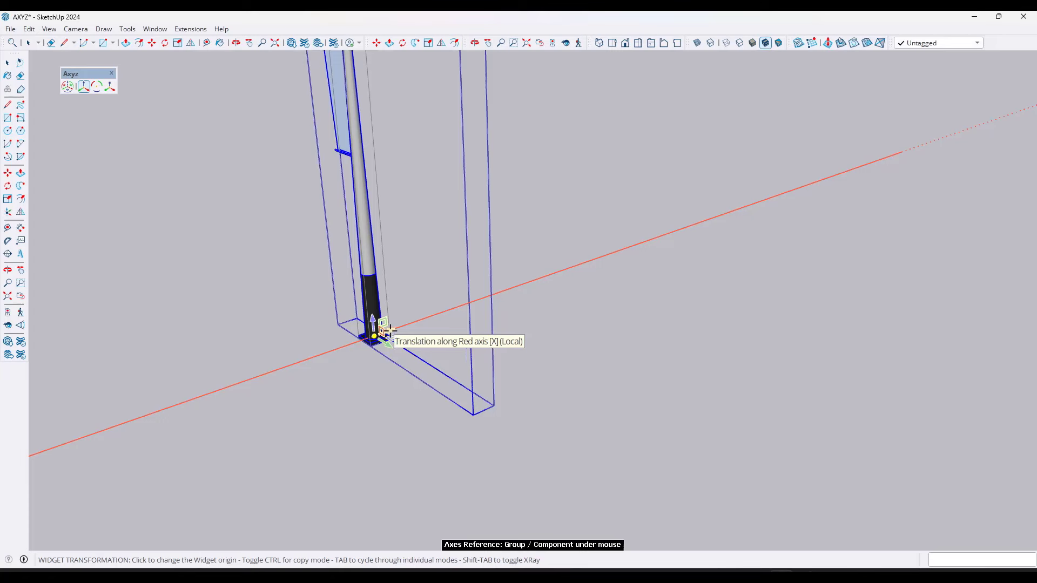
Step: Copy the lamp post along the red axis as an array of five copies spaced 30' apart
left_click_drag(393, 330, 573, 273)
key("ctrl")
middle_click_drag(611, 230, 498, 302, "shift")
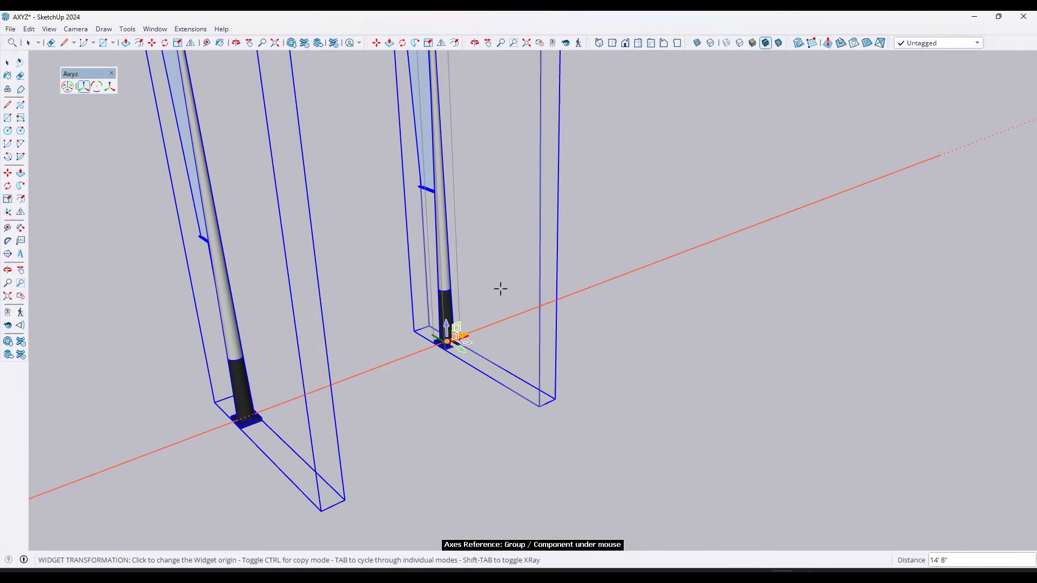
scroll(458, 336, "down", 3)
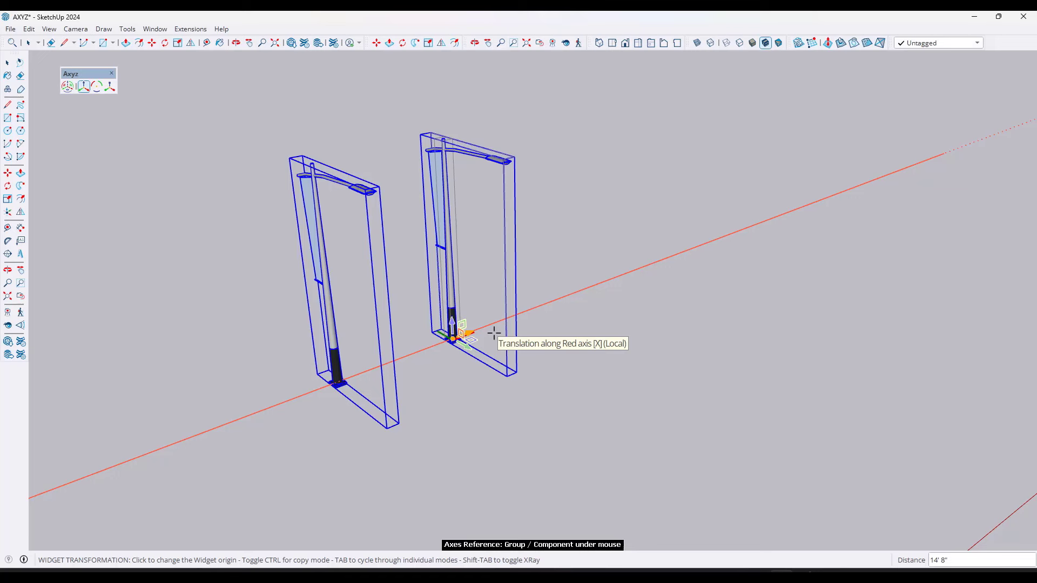
type("30")
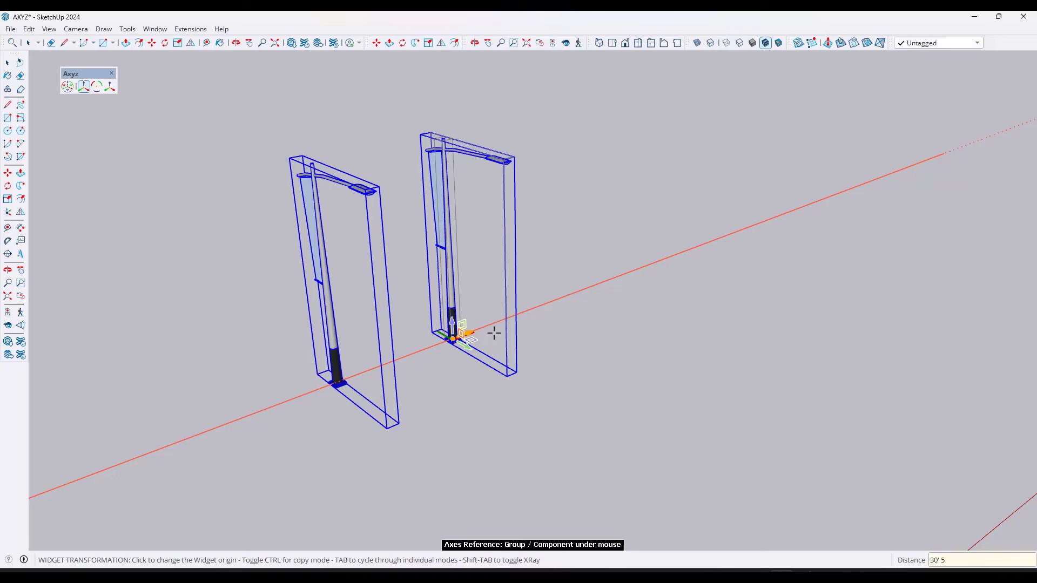
type("5x")
key("Return")
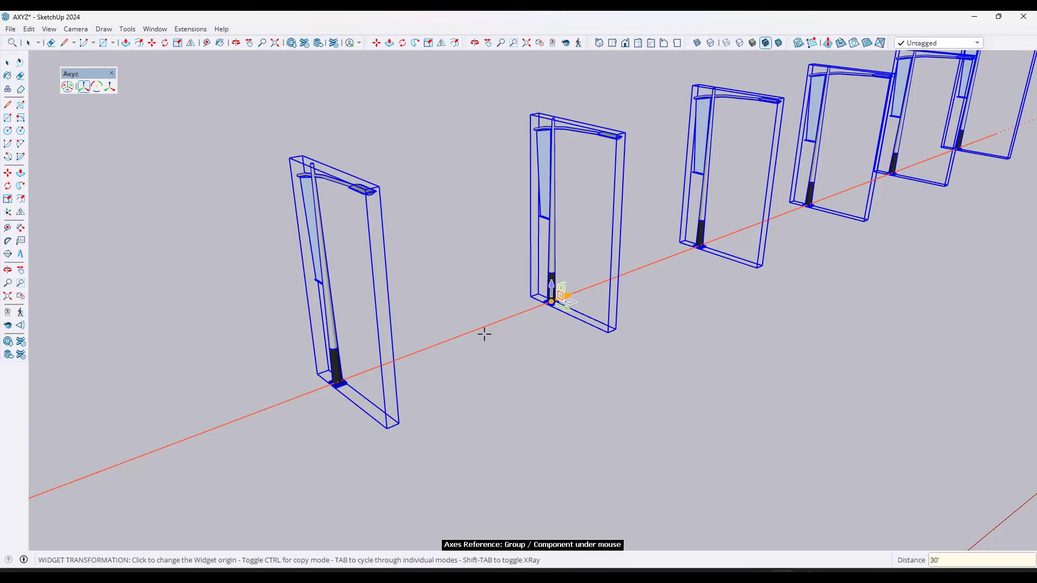
Step: Change the lamp post array to three copies spaced 20' apart, then exit the widget
scroll(377, 262, "down", 3)
scroll(815, 208, "up", 2)
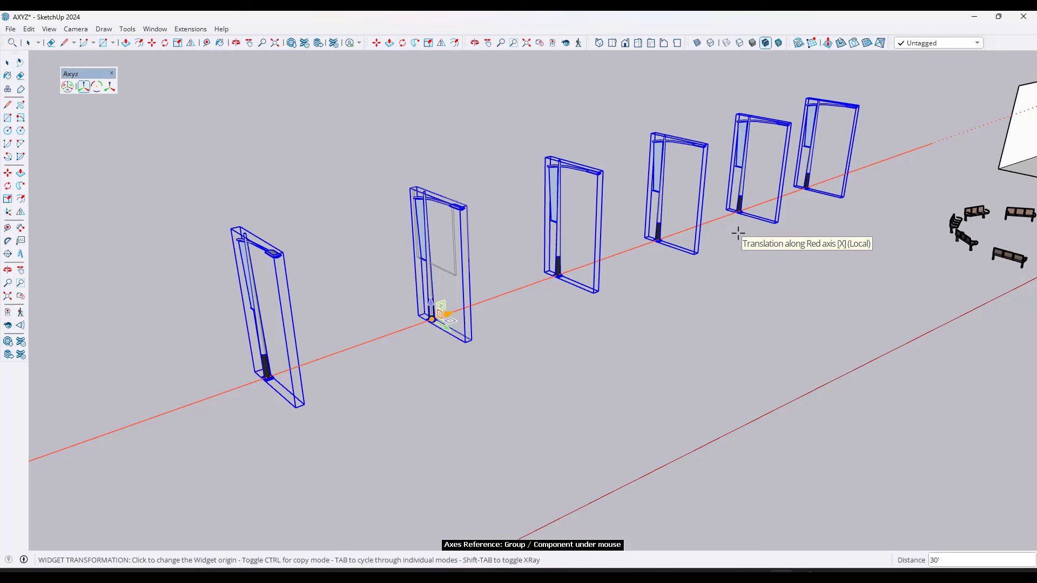
type("2")
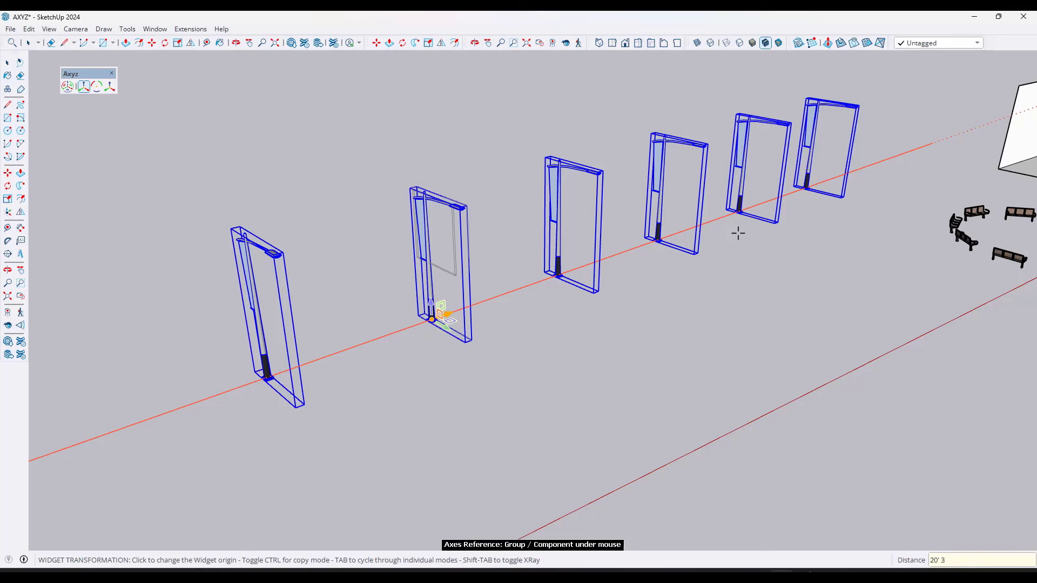
key("BackSpace")
key("BackSpace")
key("BackSpace")
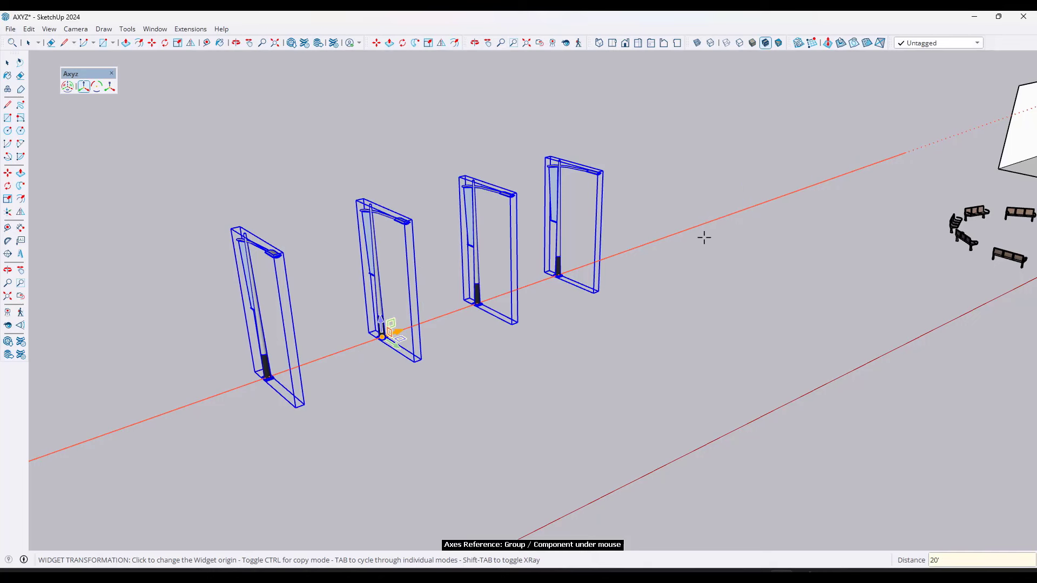
scroll(334, 377, "up", 3)
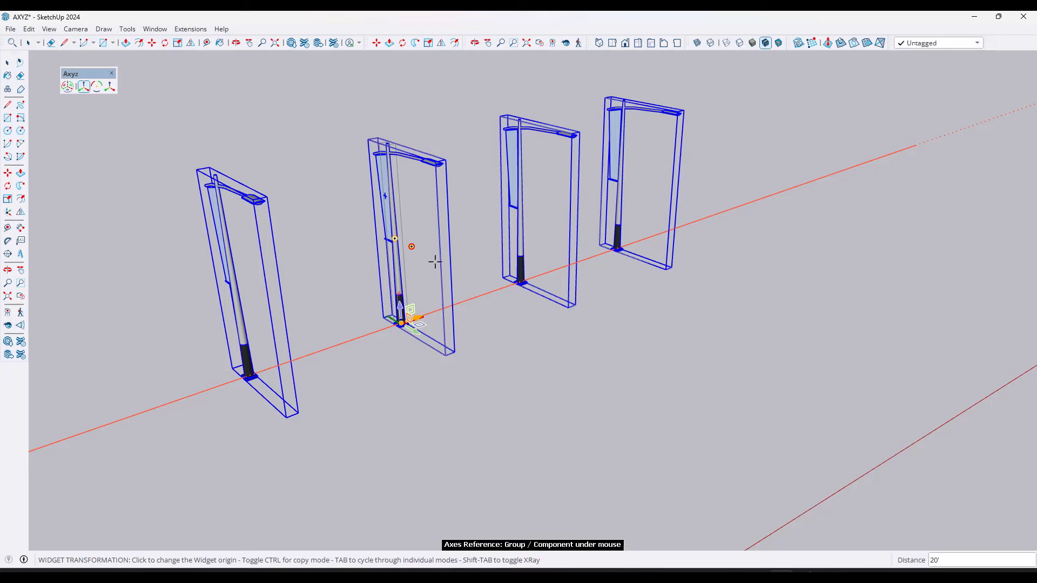
middle_click_drag(410, 290, 406, 252)
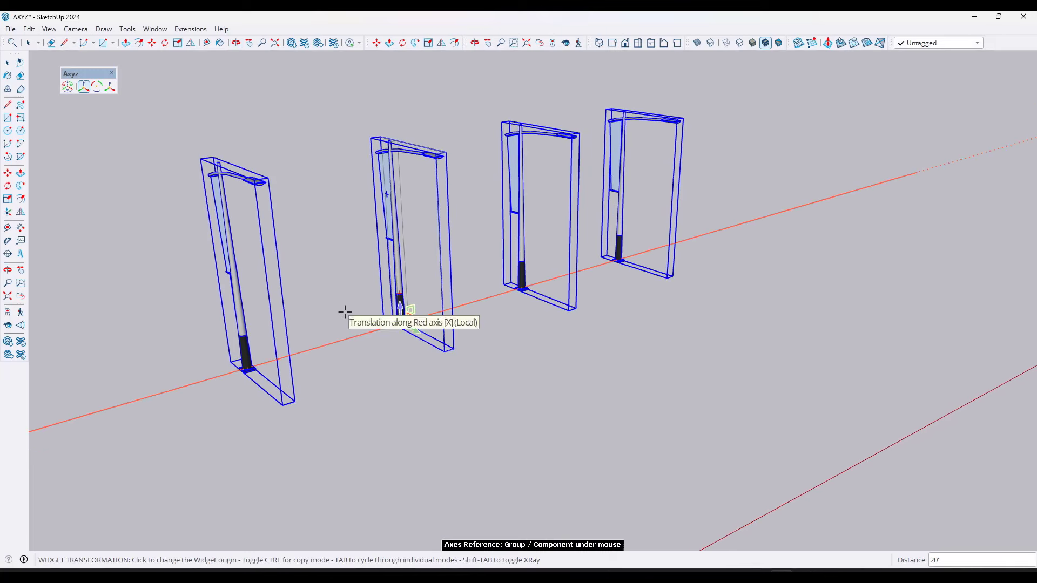
key("space")
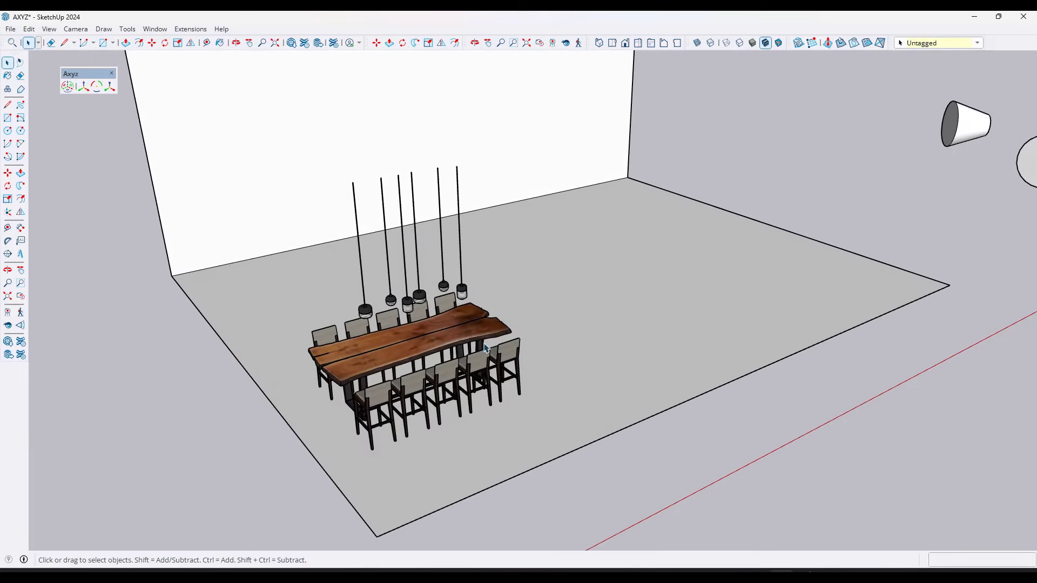
Step: Select the dining set, start Object Transformation on it, and set the widget origin at the middle of the tabletop
left_click(449, 338)
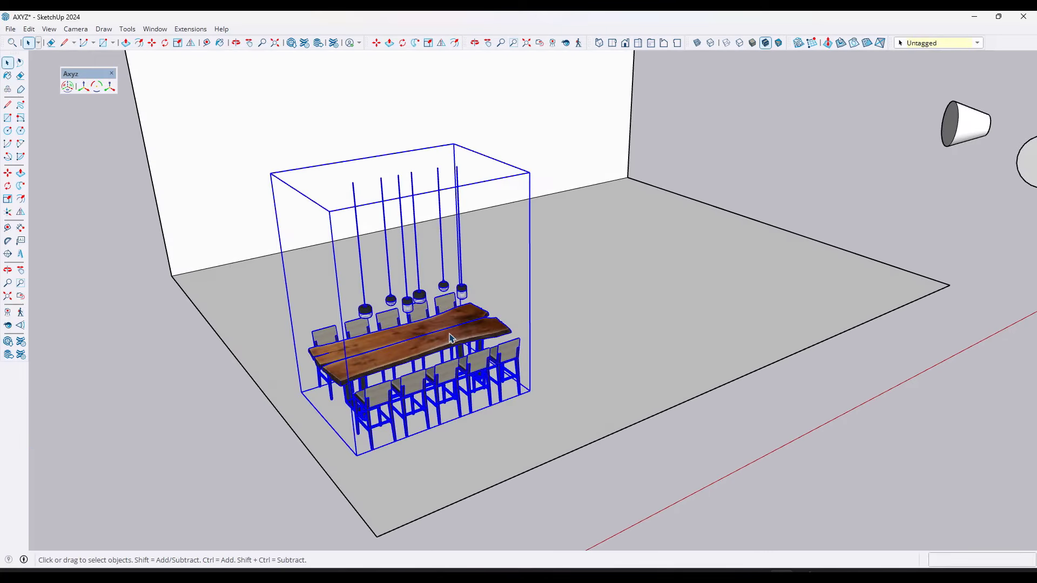
left_click(84, 87)
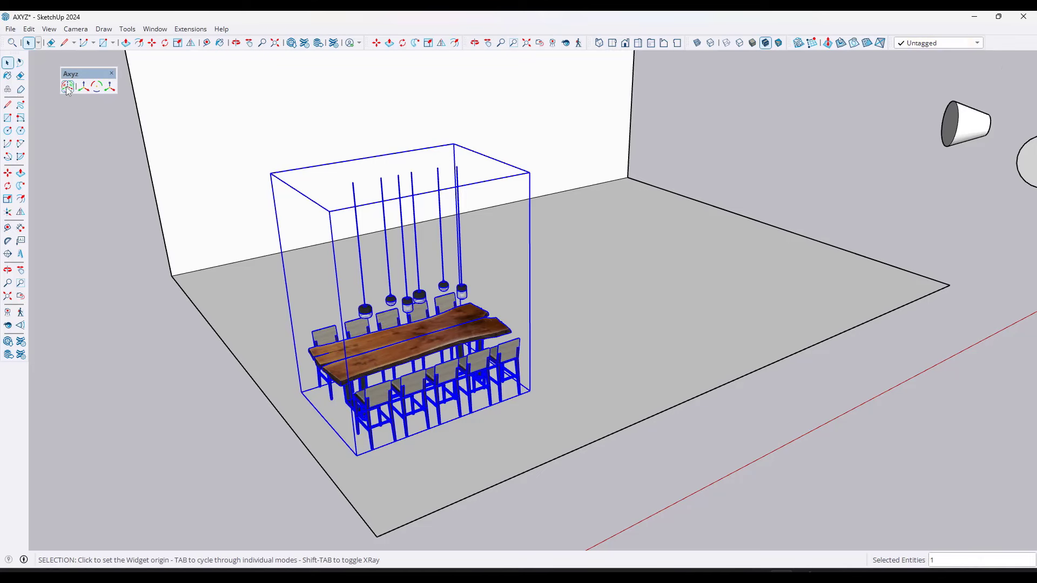
left_click(410, 339)
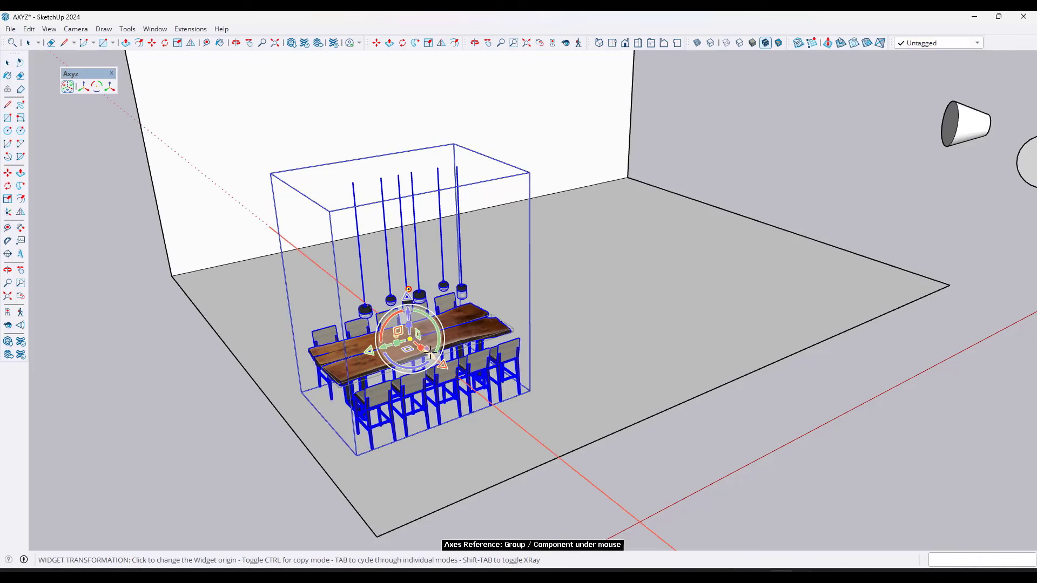
Step: Enter arrow mode from the red-axis handle and nudge the dining set along the red, green and blue axes
left_click(431, 355)
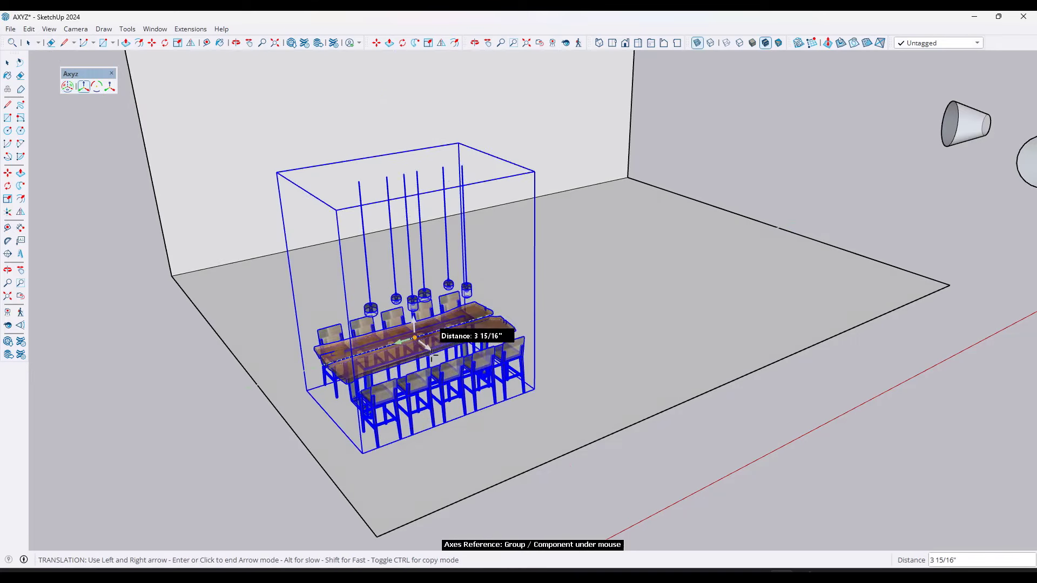
key("Left")
key("Left")
key("Left")
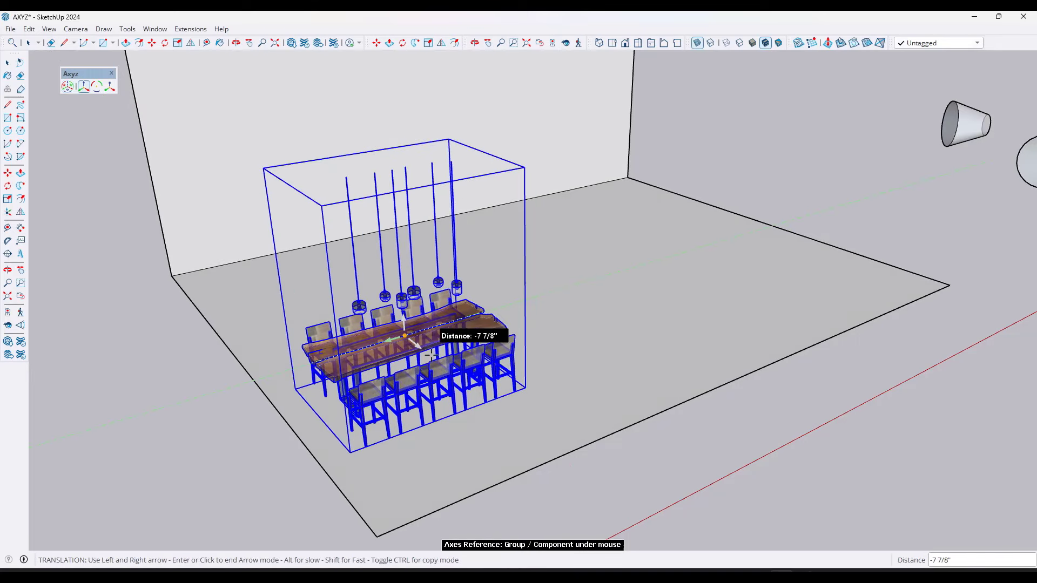
key("Up")
key("Right")
key("Right")
key("Right")
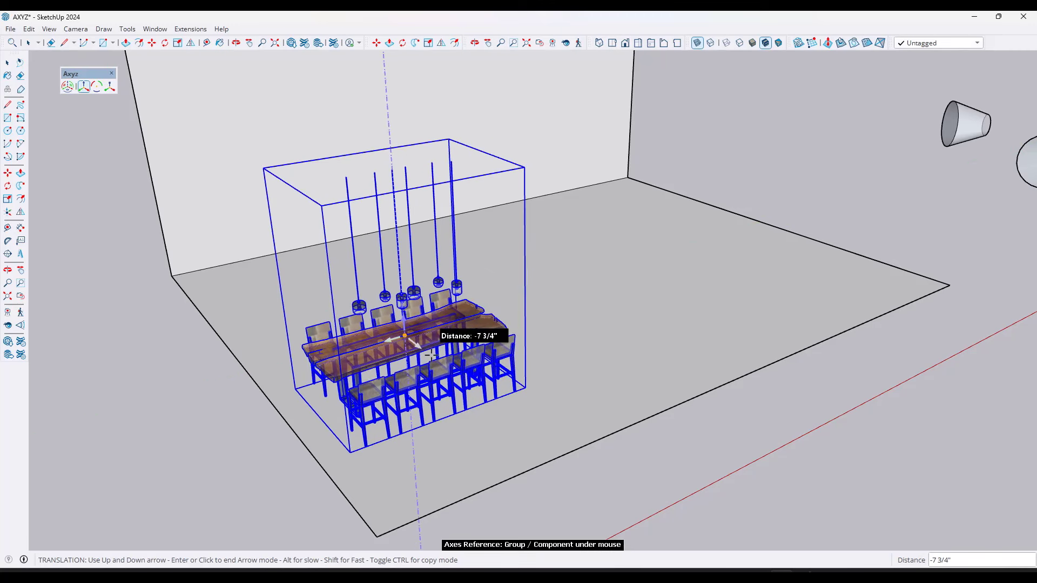
Step: Nudge the dining set back and forth along the red axis in arrow mode
key("Right")
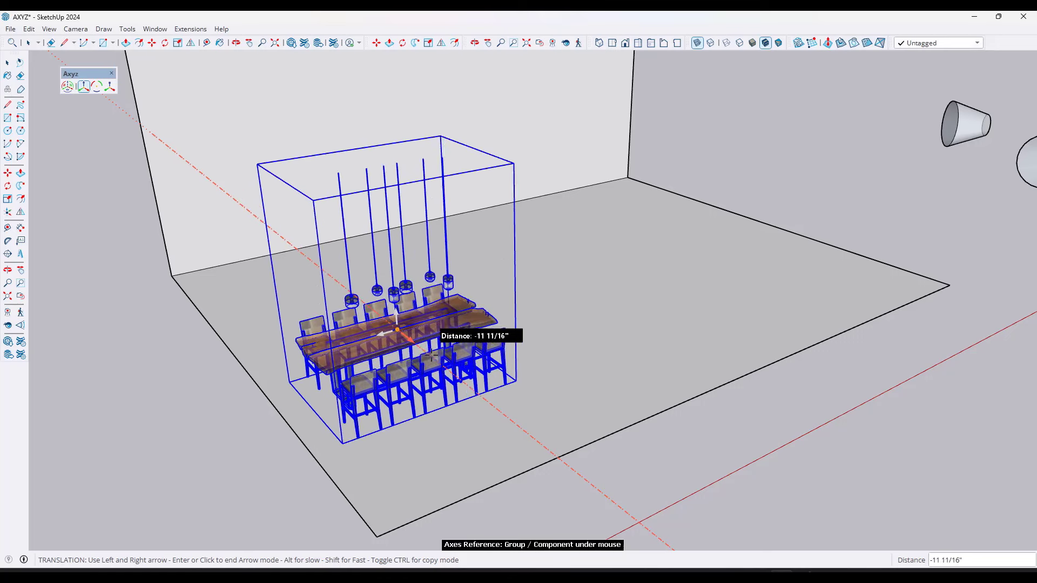
key("Right")
key("Right")
key("Right")
key("Right")
key("Right")
key("Left")
key("Left")
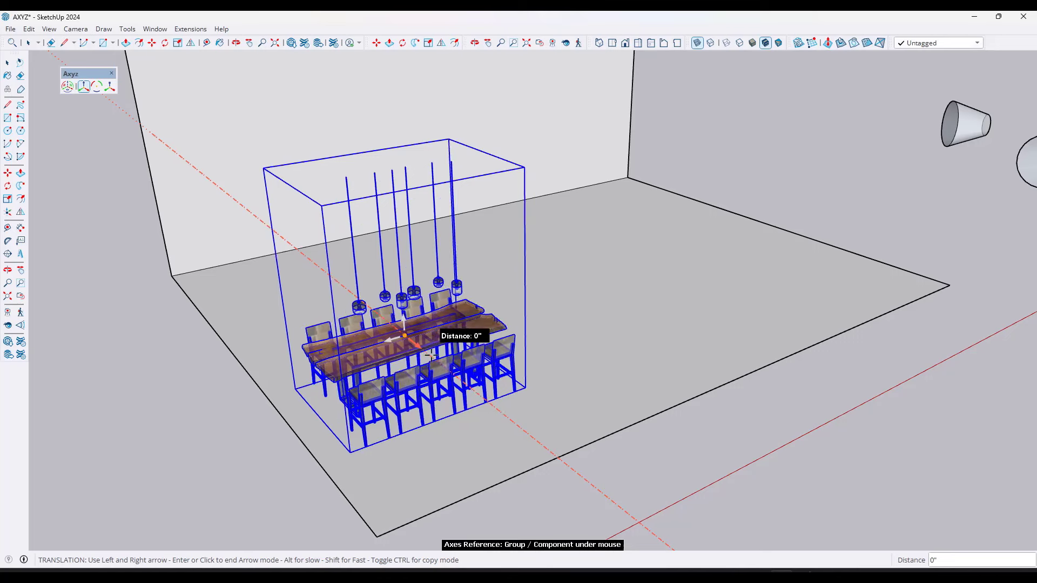
key("Right")
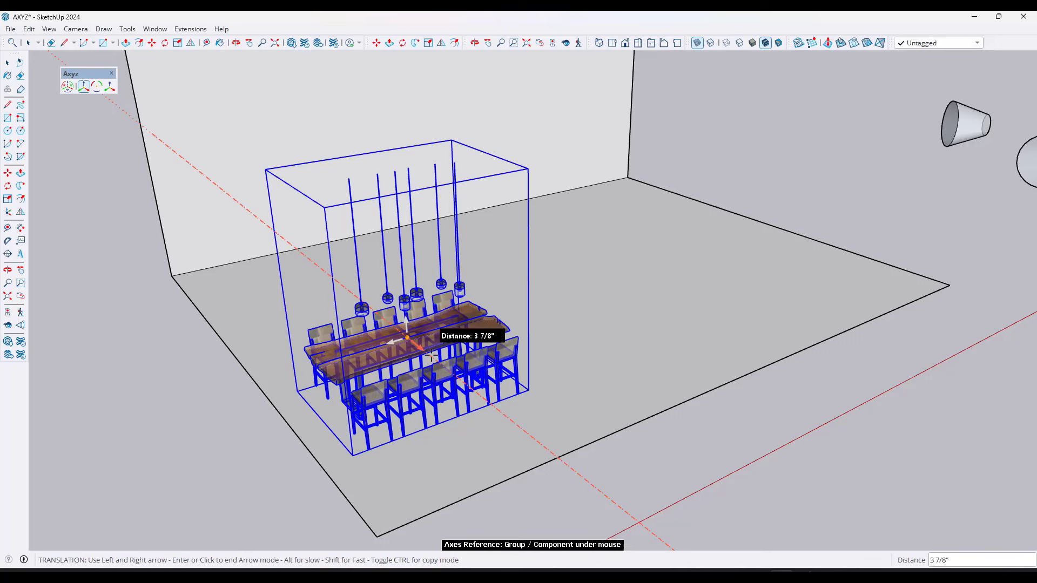
Step: Place a copy of the dining set 13' 1/16" behind the original along the red axis in arrow mode
key("Left")
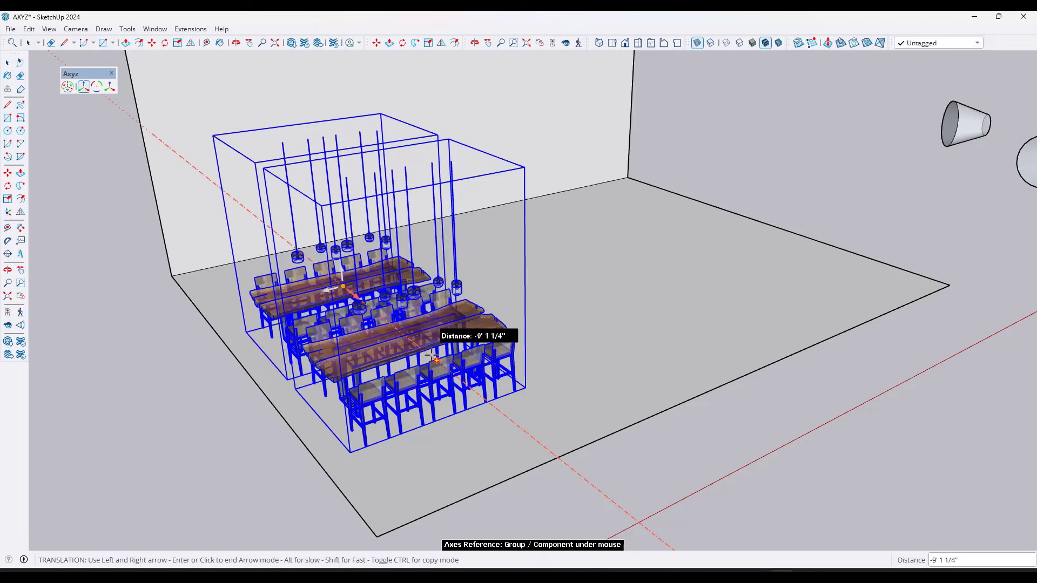
key("Left")
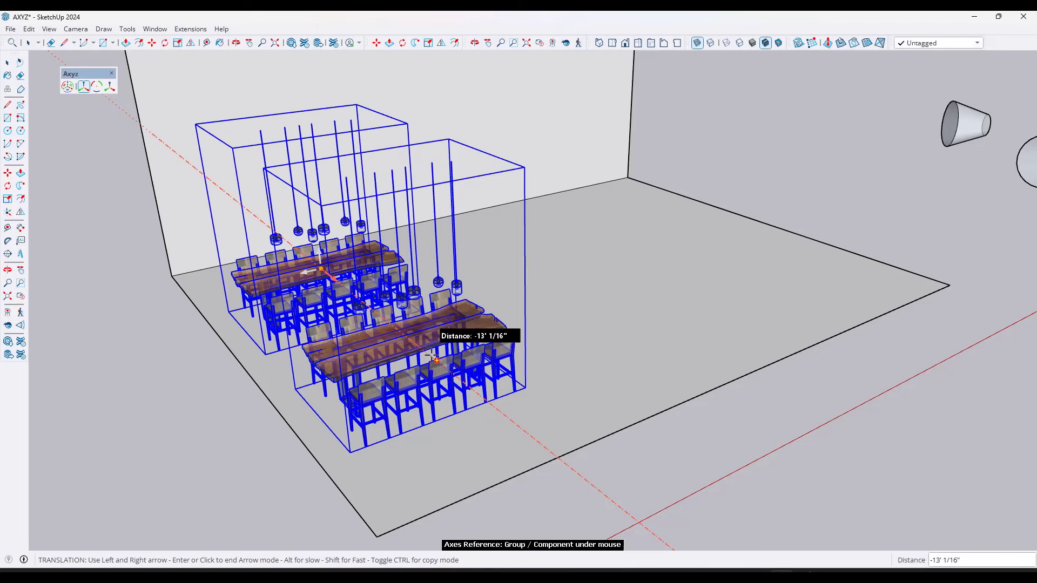
key("Return")
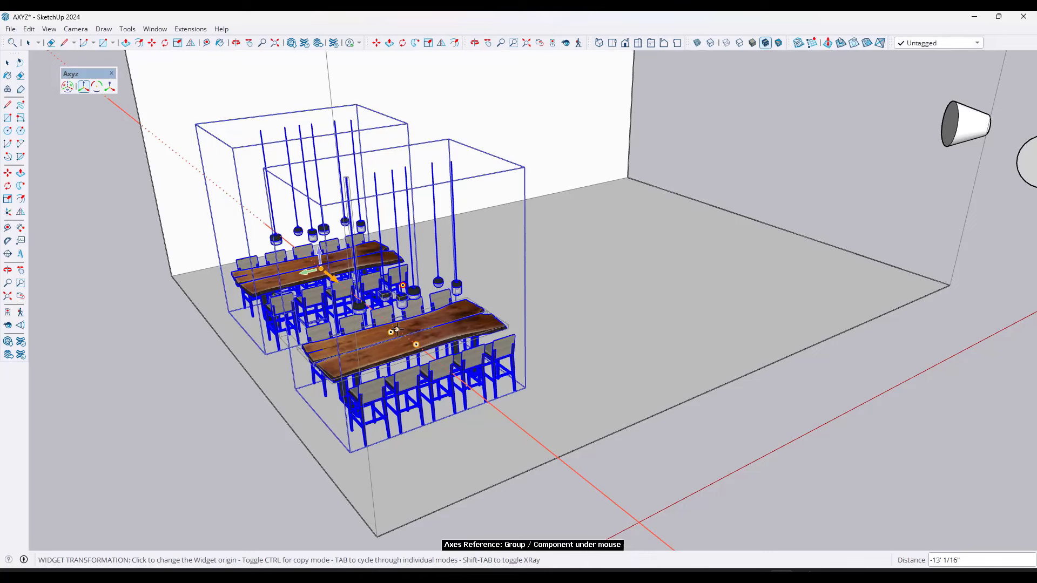
Step: Copy both dining sets 15' 1 9/16" lengthwise along the red axis in arrow mode
left_click(397, 330)
key("Right")
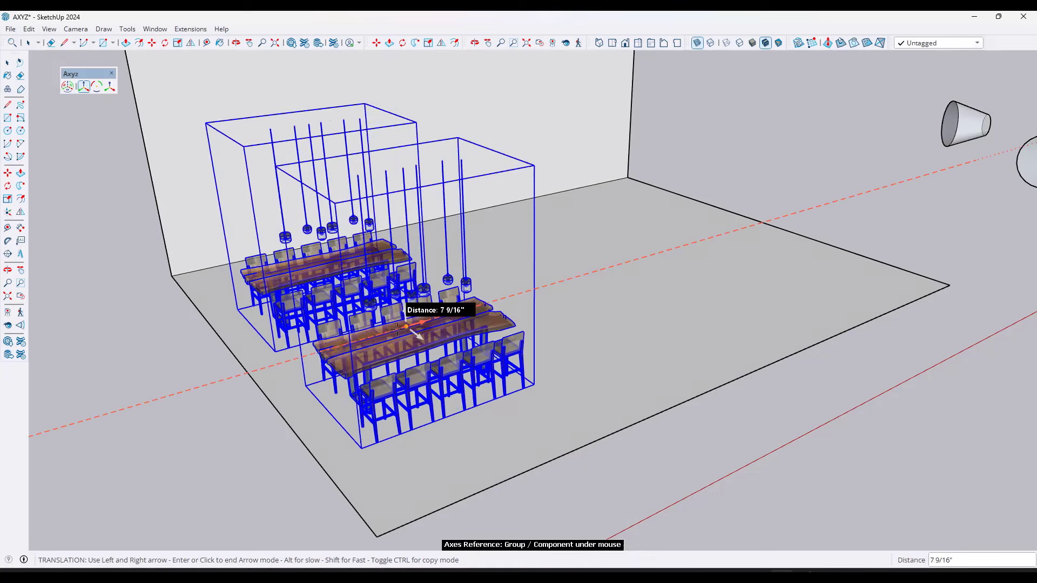
key("Right")
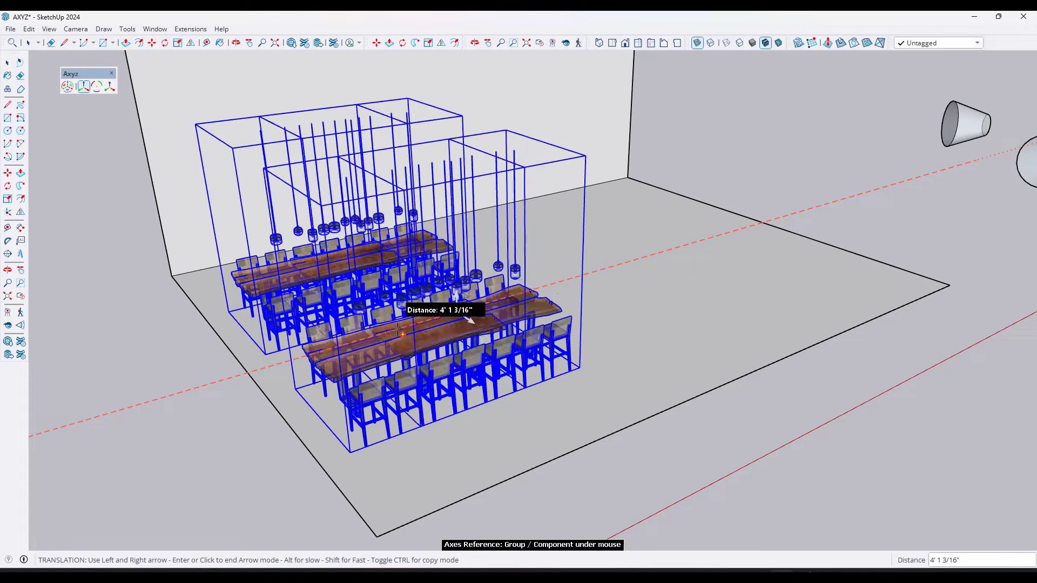
key("Right")
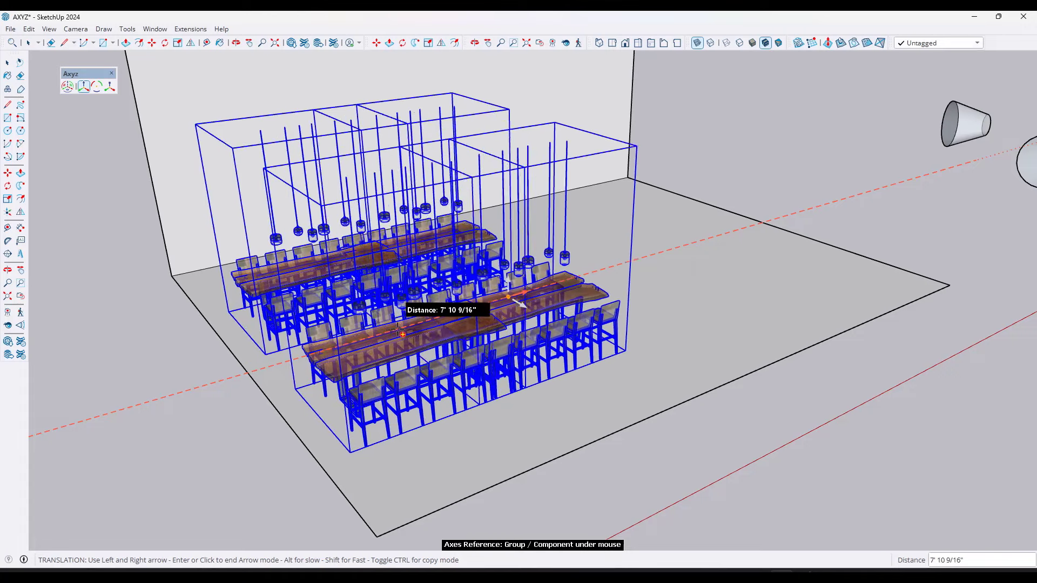
key("Right")
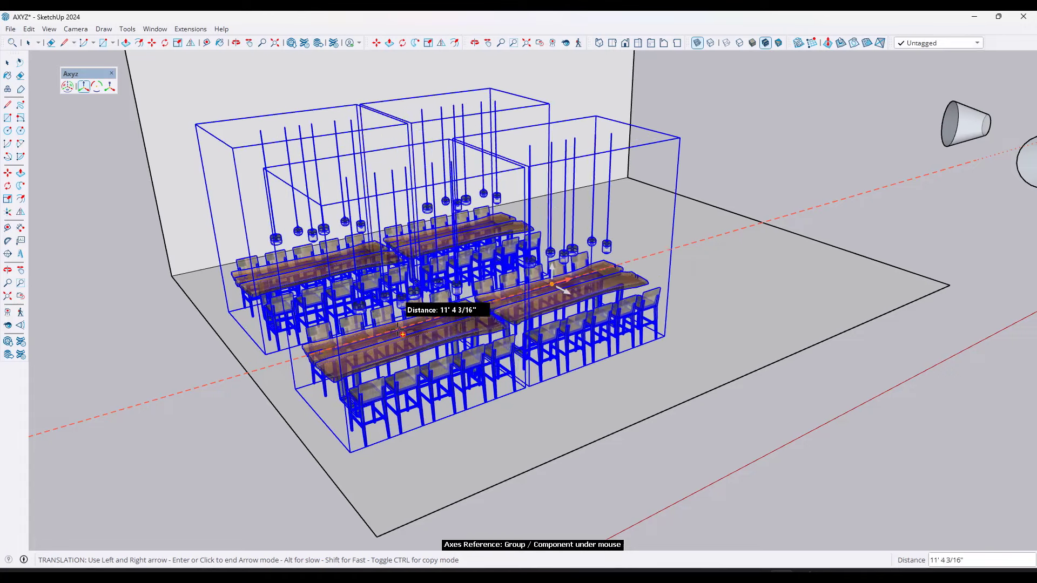
key("Right")
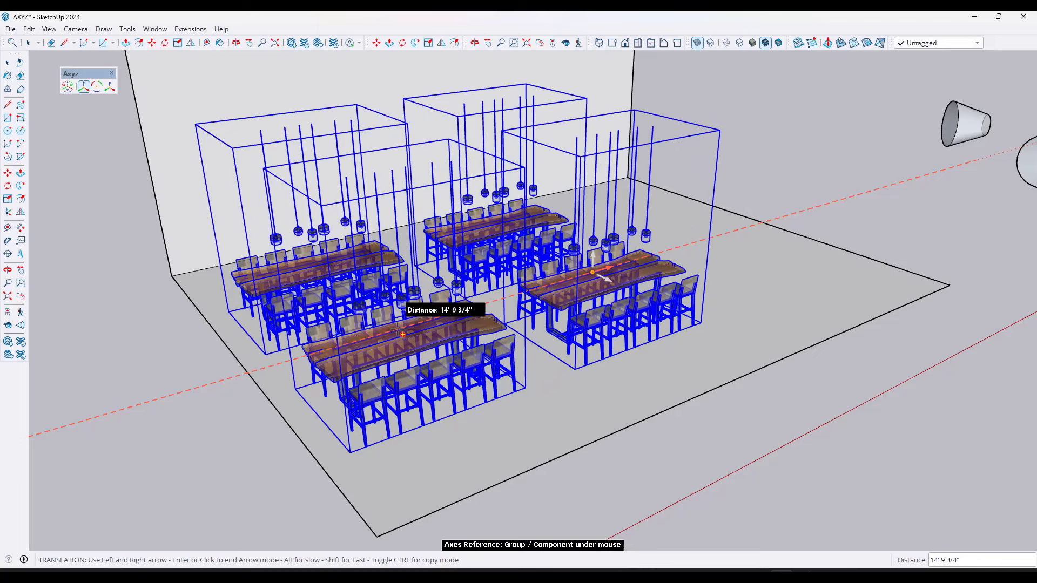
key("Return")
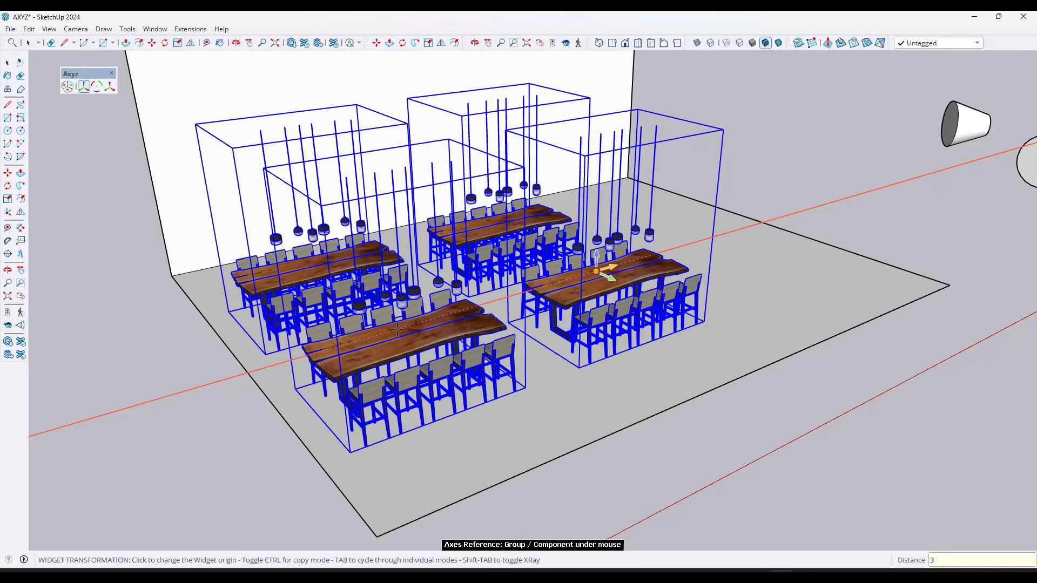
Step: Array the copied pair of dining sets with 3x, reduce it to 2x, and exit the widget
key("Return")
type("2")
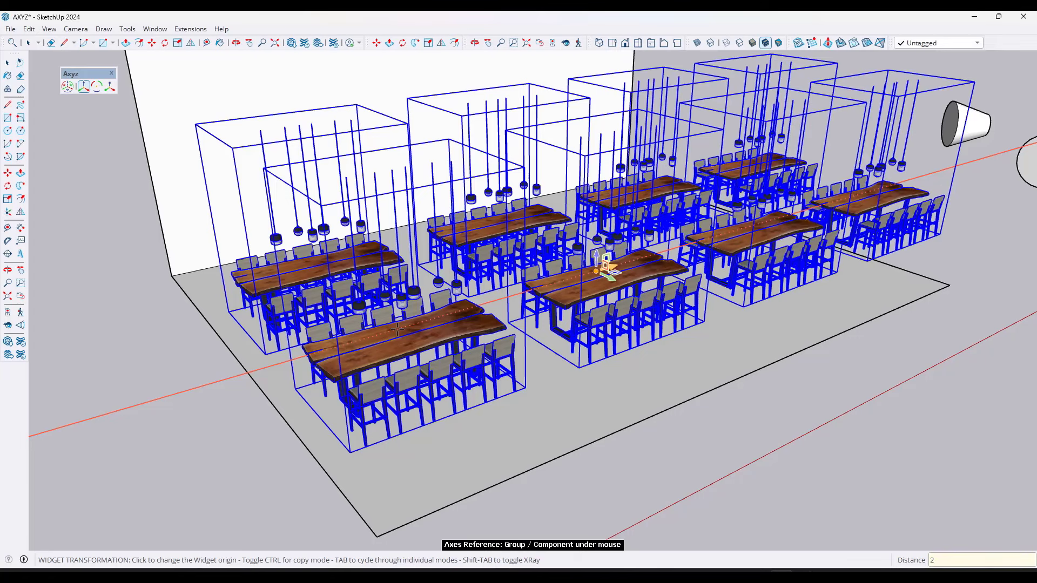
type("x")
key("Return")
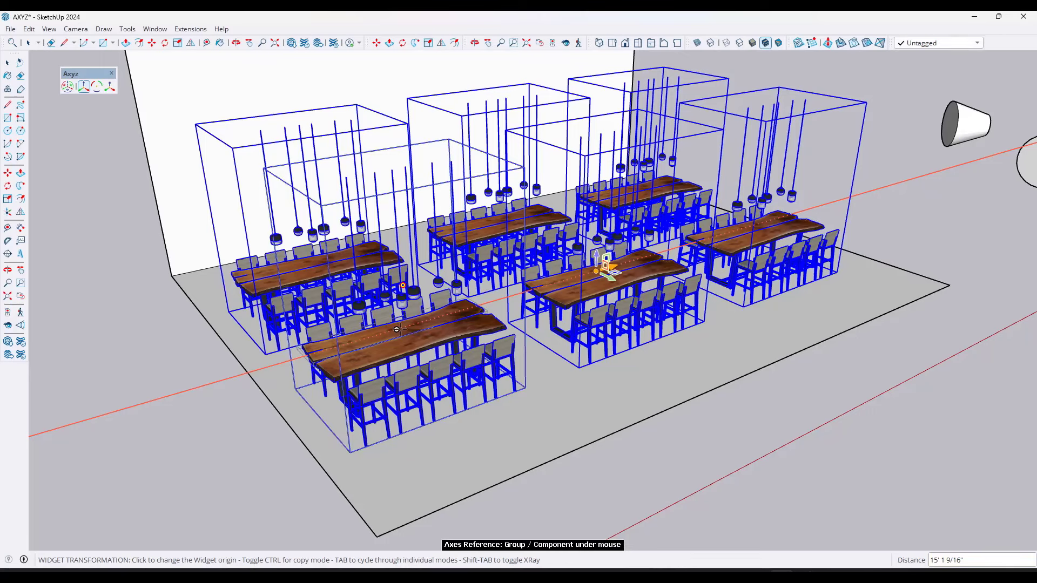
key("space")
Step: Select only the front dining set, start Axyz Rotation on it, and set the widget origin at the tabletop's middle
left_click(406, 342)
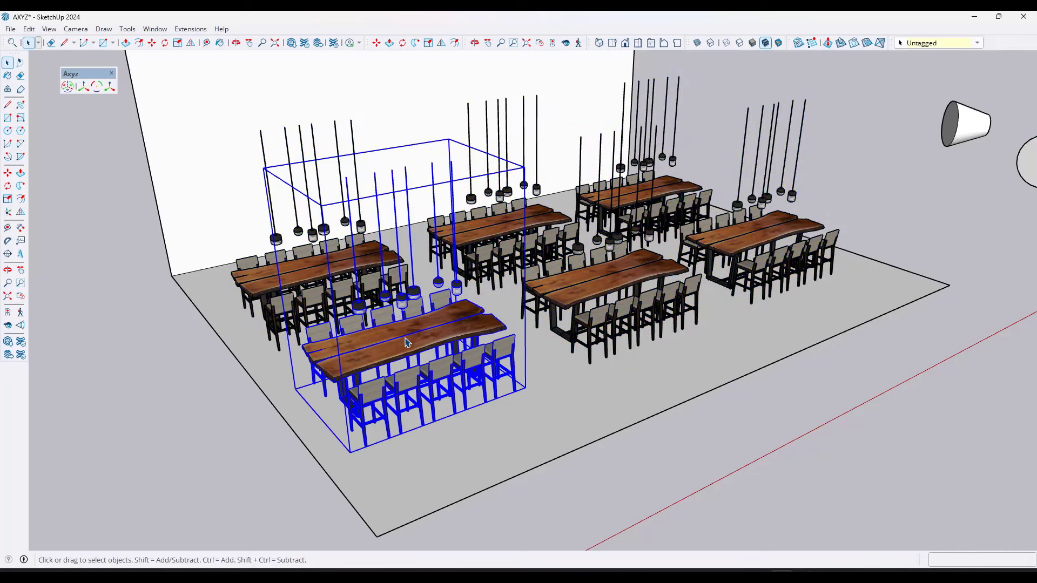
left_click(63, 90)
left_click(99, 89)
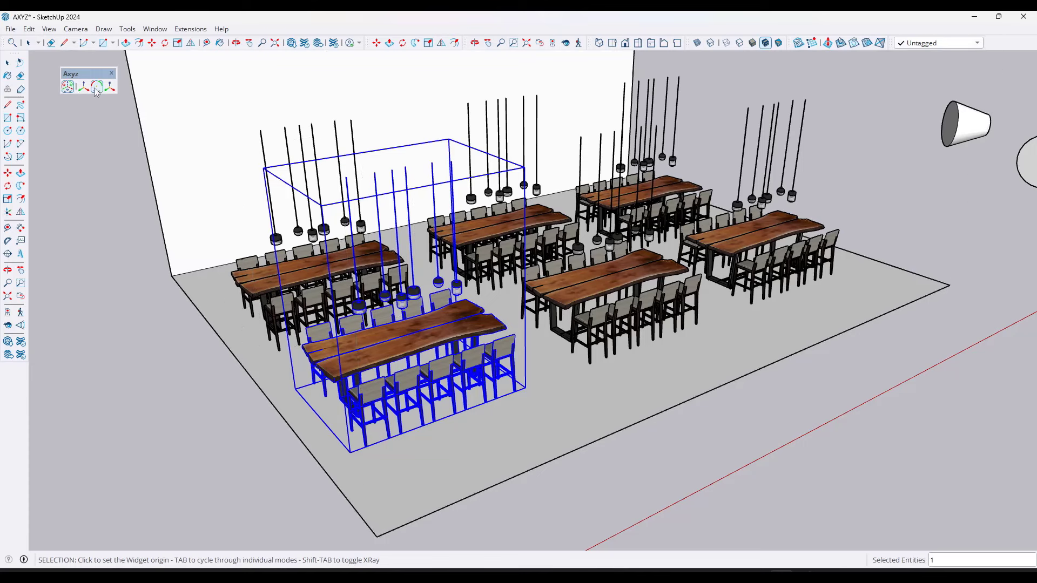
left_click(408, 336)
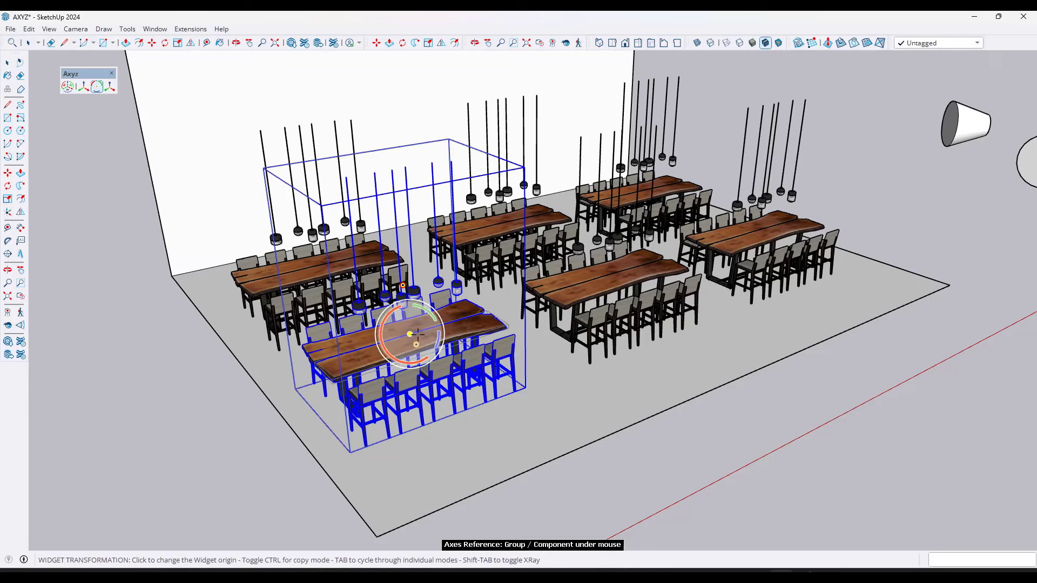
Step: Swing the front dining set back and forth about its vertical axis in arrow mode, through up to 30°
left_click(442, 333)
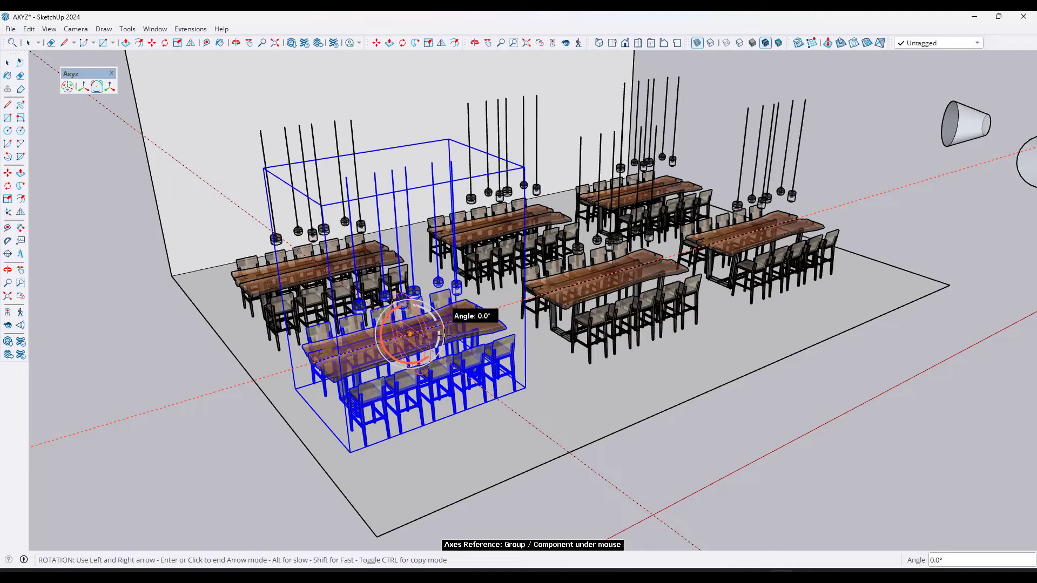
key("Up")
key("Up")
key("Up")
key("Up")
key("Up")
key("Up")
key("Up")
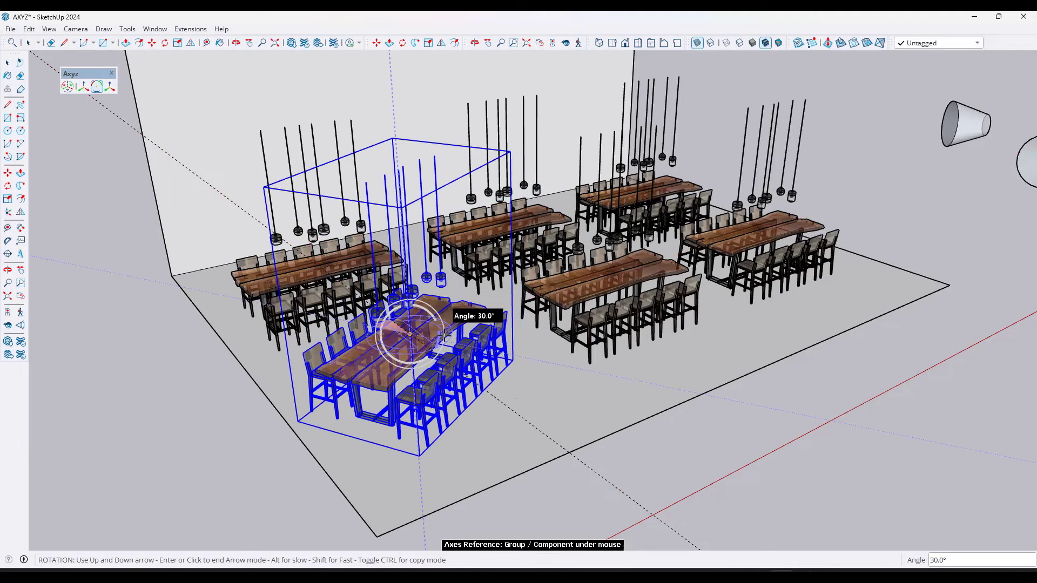
key("Down")
key("Down")
key("Down")
key("Up")
key("Up")
key("Up")
key("Down")
key("Down")
key("Down")
key("Down")
key("Down")
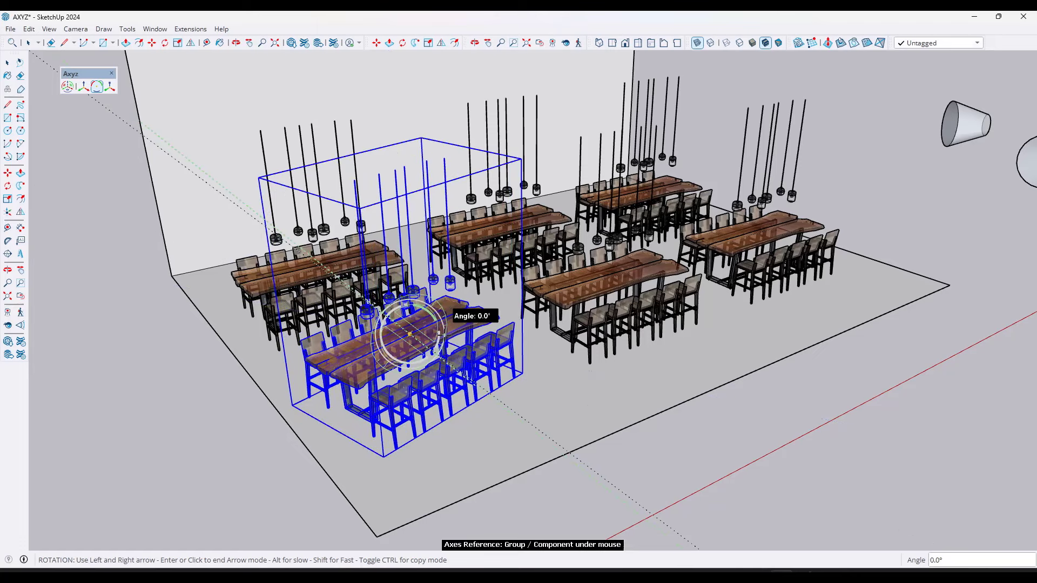
Step: Rotate the front dining set to -30° and back to -20° in arrow mode, and exit the widget
key("Down")
key("Down")
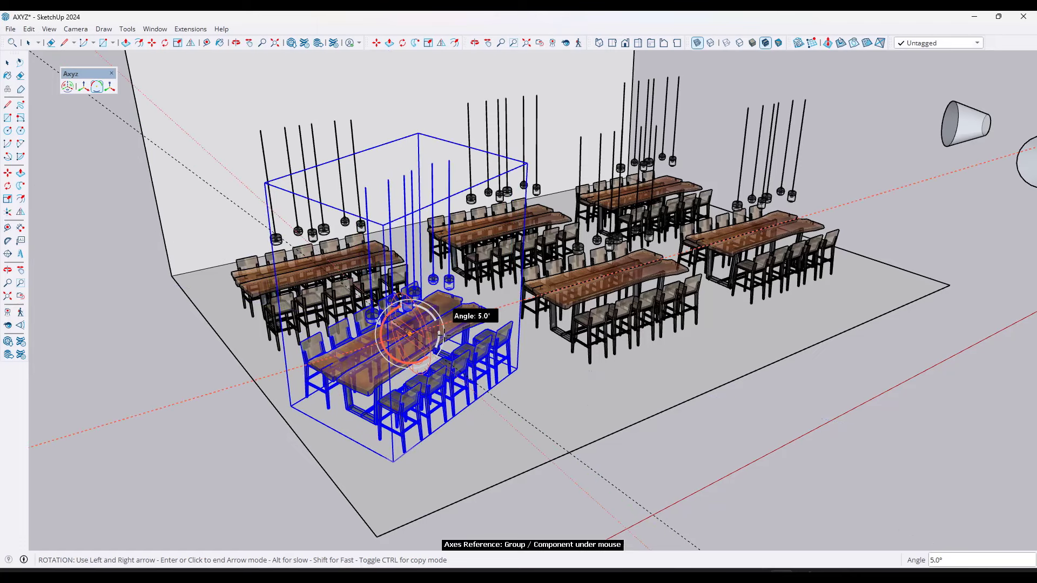
key("Down")
key("Down")
key("Down")
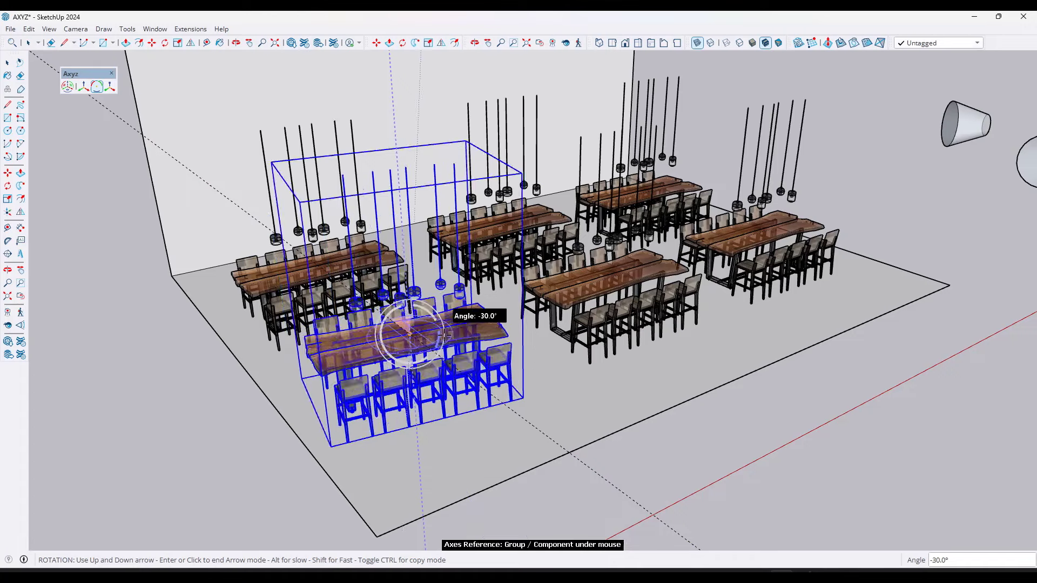
key("Down")
key("Up")
key("Up")
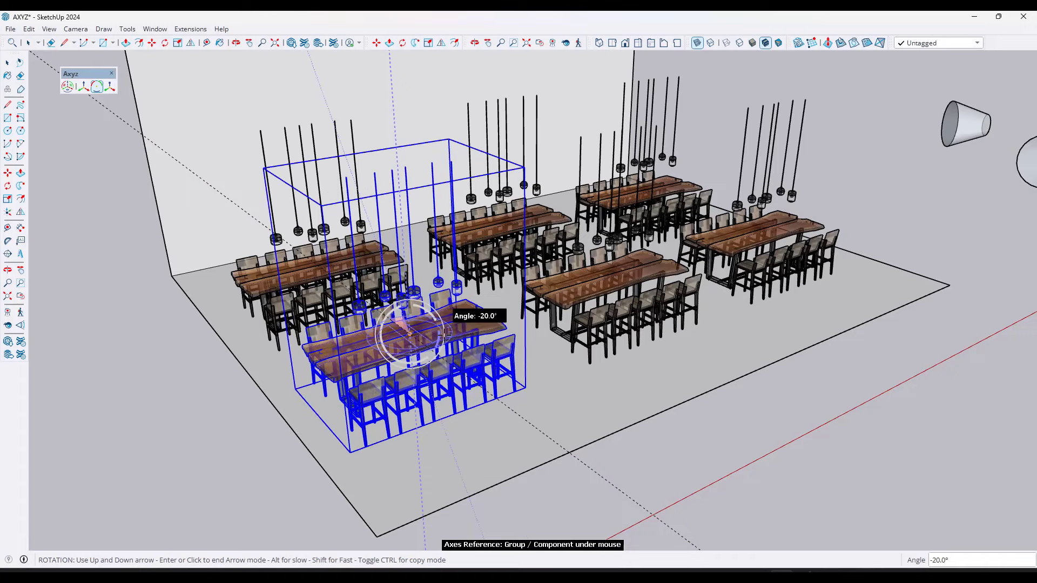
key("Down")
key("space")
Step: Select all the trees in the group beside the umbrella table
scroll(690, 232, "down", 5)
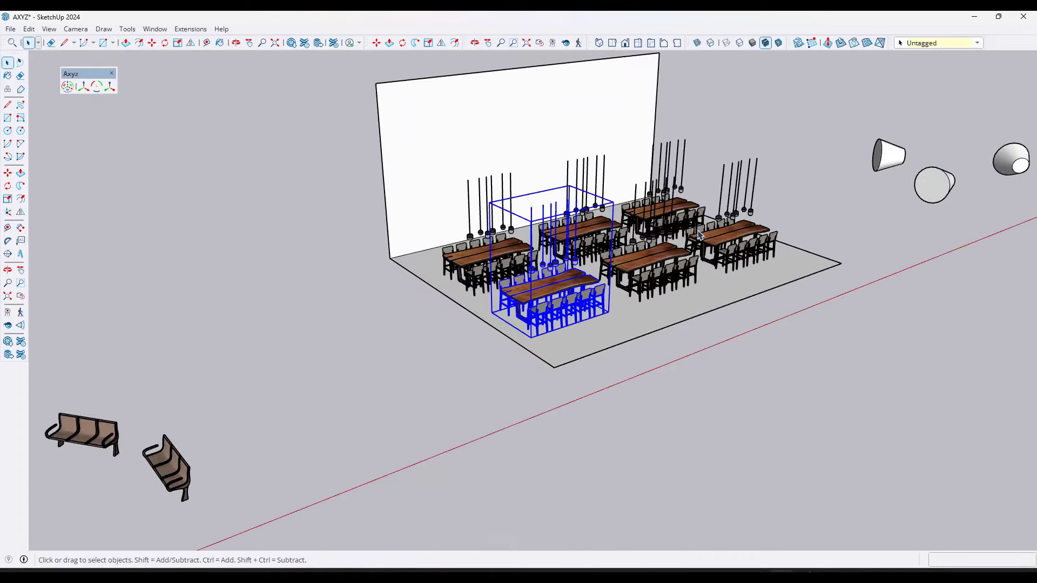
scroll(689, 229, "down", 10)
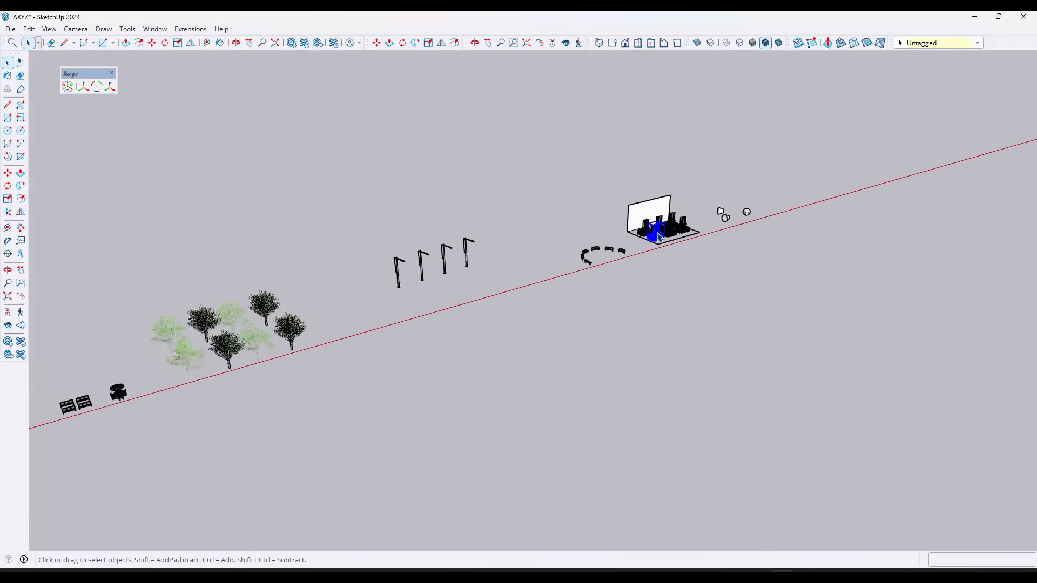
scroll(349, 318, "up", 5)
scroll(350, 318, "up", 5)
middle_click_drag(352, 323, 336, 324)
scroll(337, 329, "up", 2)
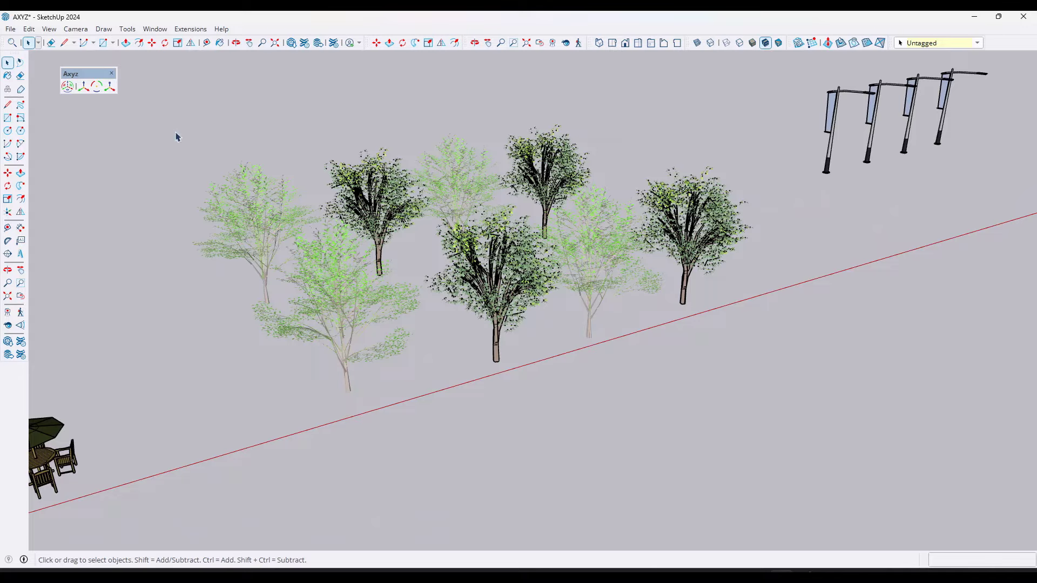
left_click_drag(337, 262, 764, 410)
middle_click_drag(558, 309, 422, 309)
Step: Rotate the selected trees together about the blue axis with Axyz Rotation, from an origin on the ground between the front trees
left_click(98, 86)
left_click(436, 303)
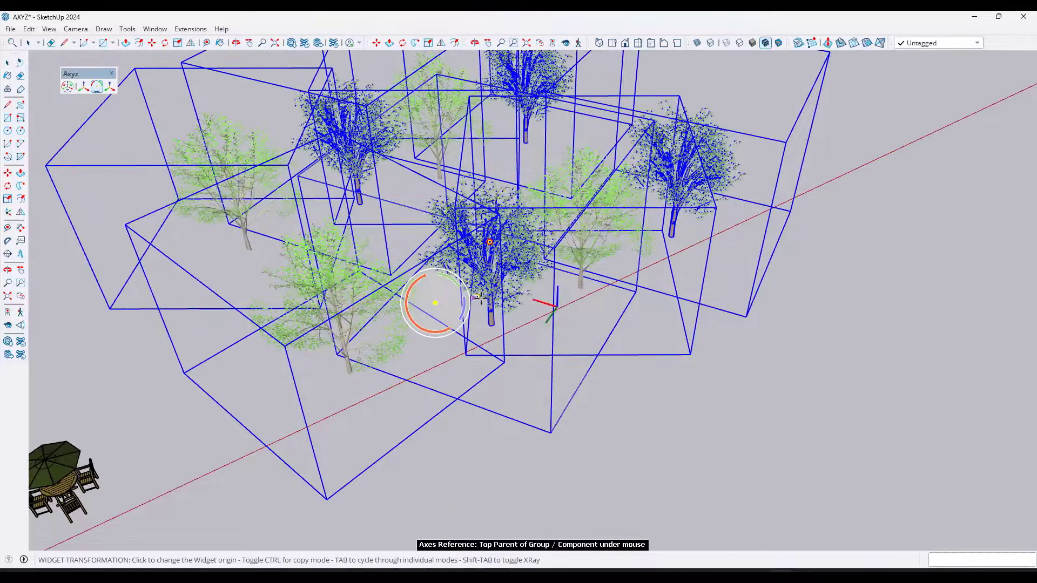
left_click(463, 306)
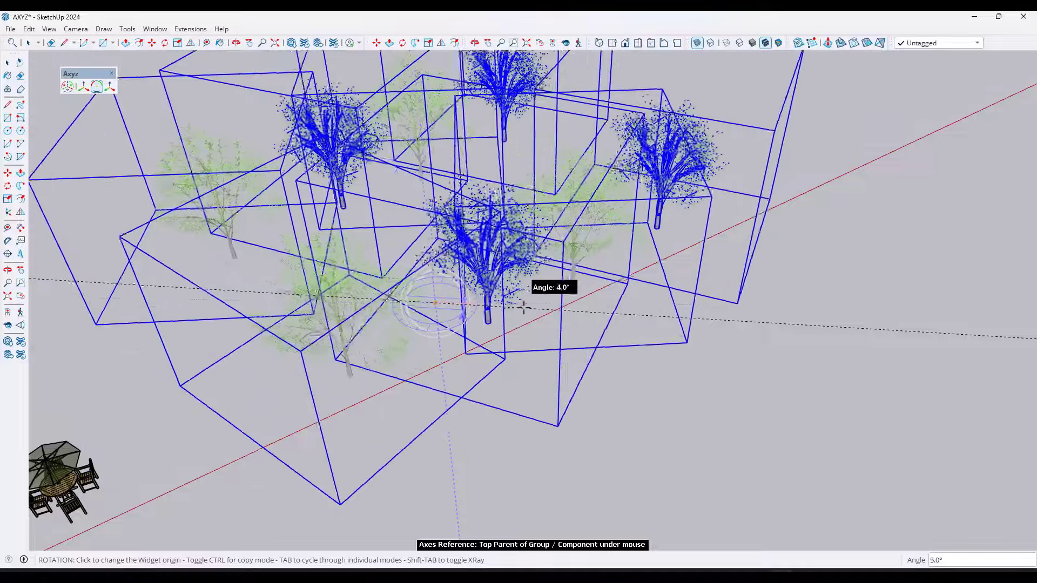
left_click(587, 329)
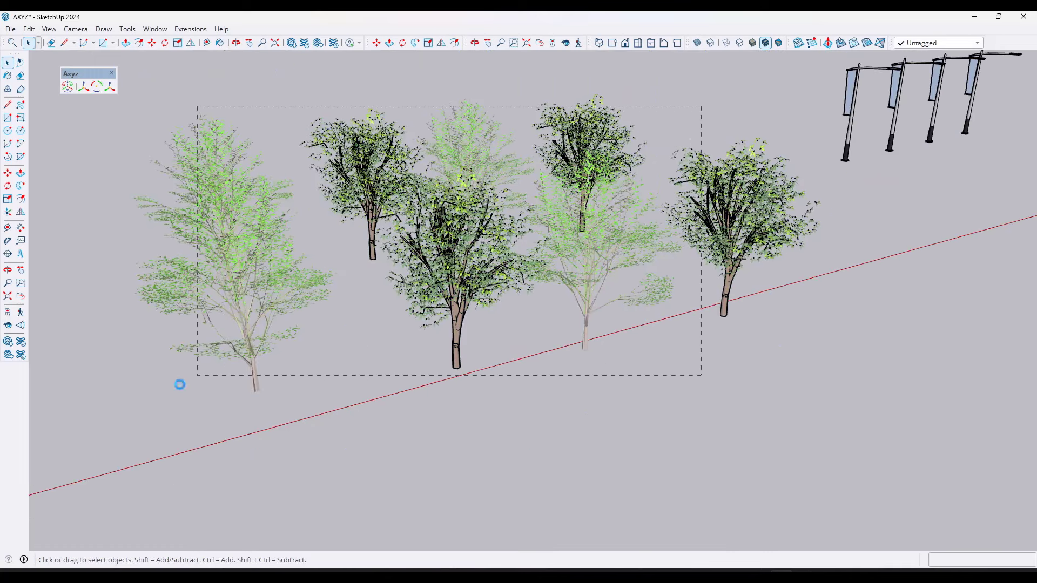
Step: Select the eight trees again, set the Axyz Rotation origin at the front dark tree's base, and rotate them individually by 17° about the blue axis
left_click_drag(197, 375, 180, 384)
left_click(97, 86)
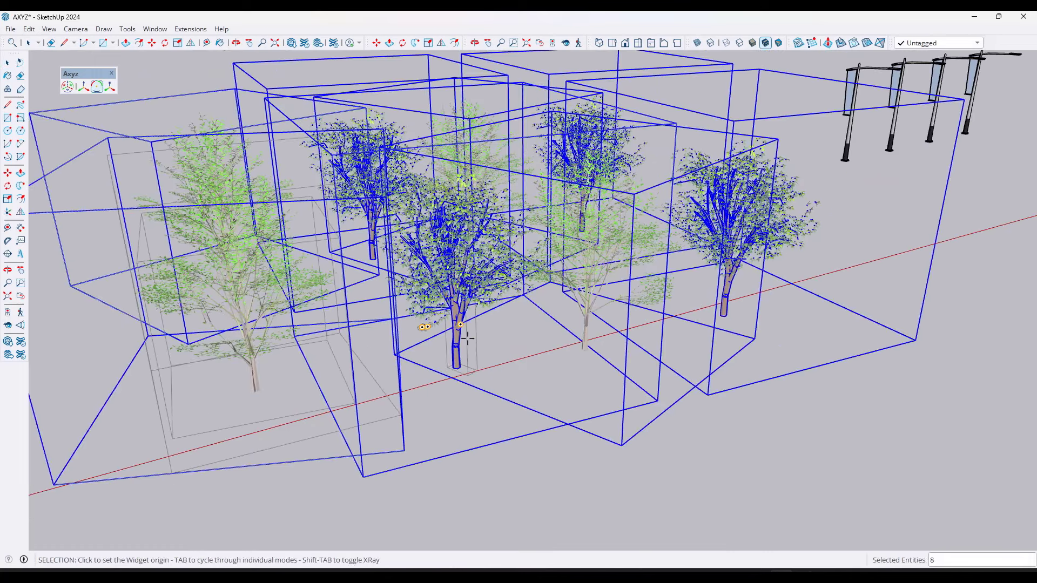
left_click(457, 372)
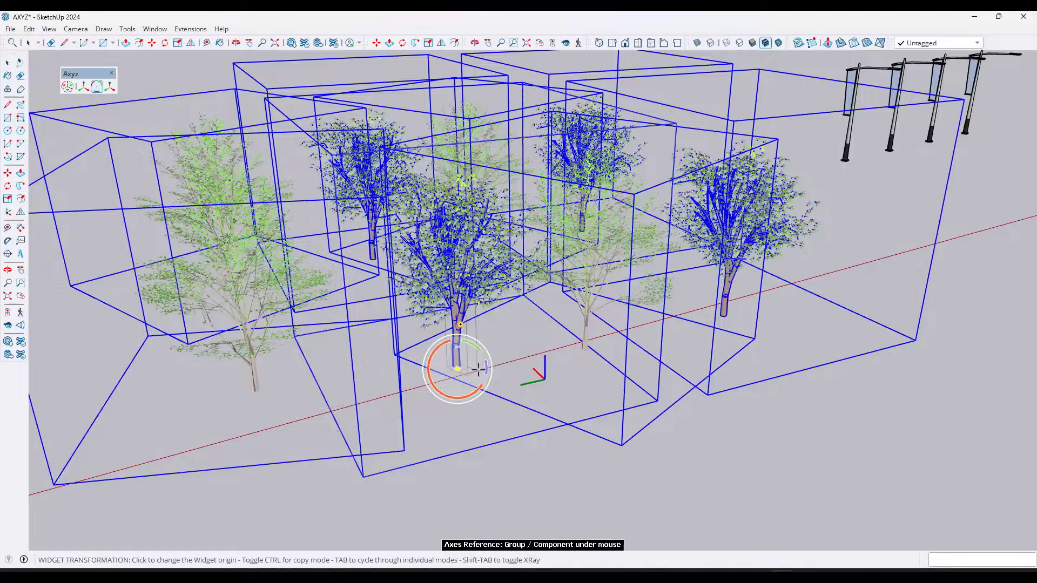
left_click(486, 369)
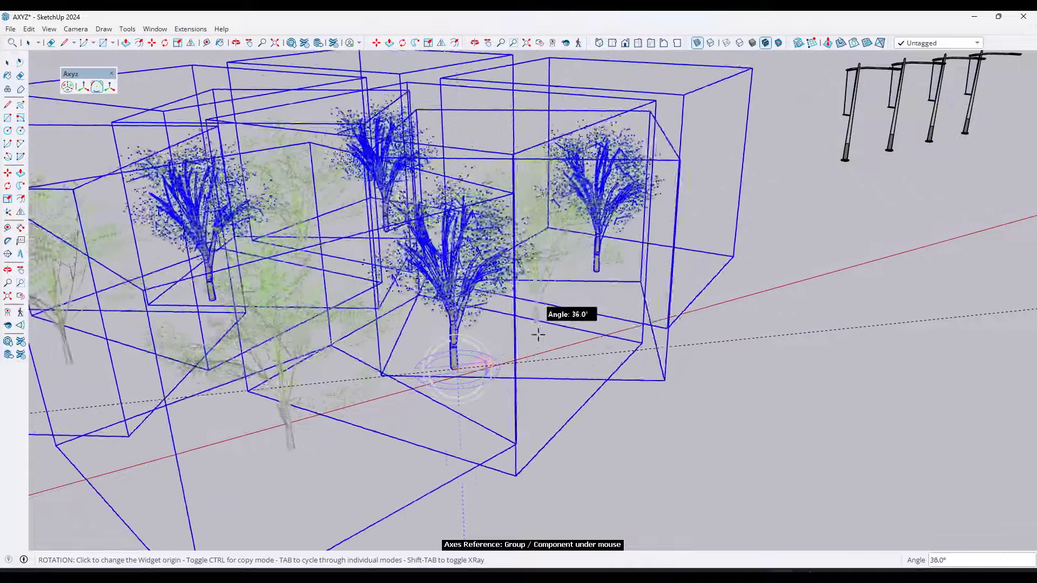
left_click(549, 338)
scroll(549, 339, "down", 8)
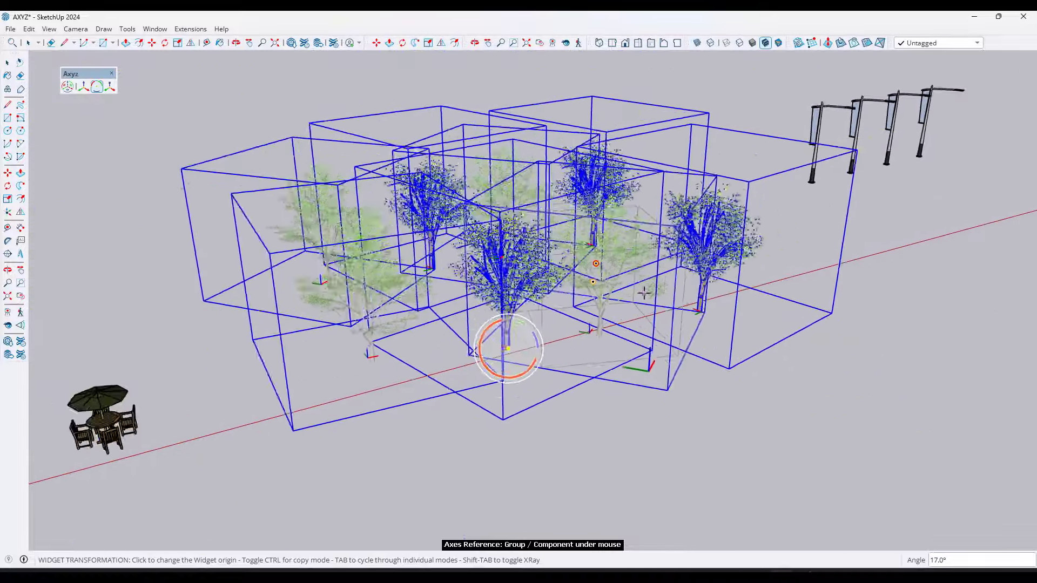
key("Escape")
Step: Select the six curved-row benches, start Axyz Rotation, and set the widget origin at one end of the bench third from the dining area
scroll(227, 311, "down", 3)
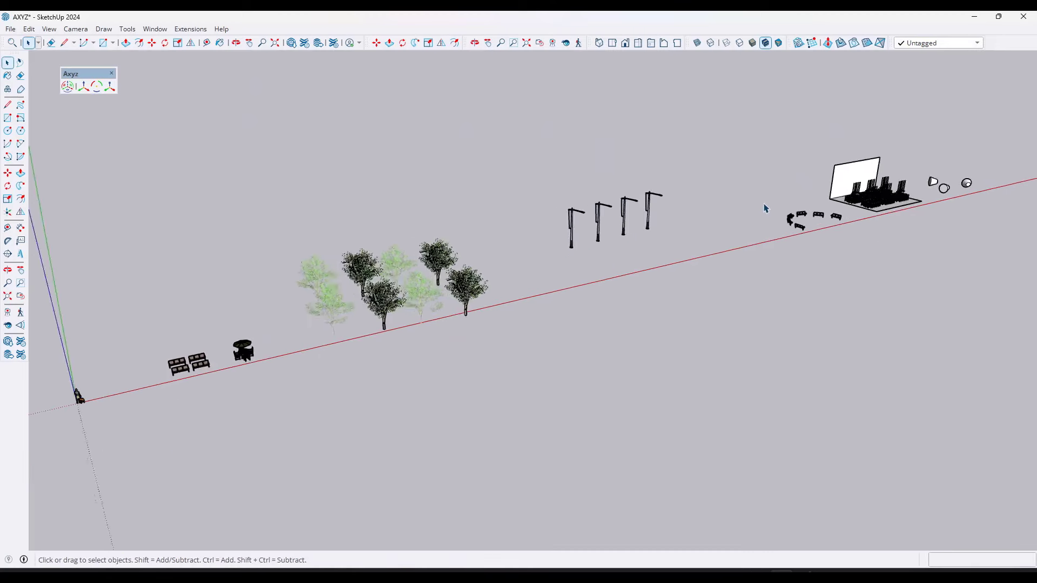
scroll(885, 217, "up", 10)
middle_click_drag(708, 271, 677, 280)
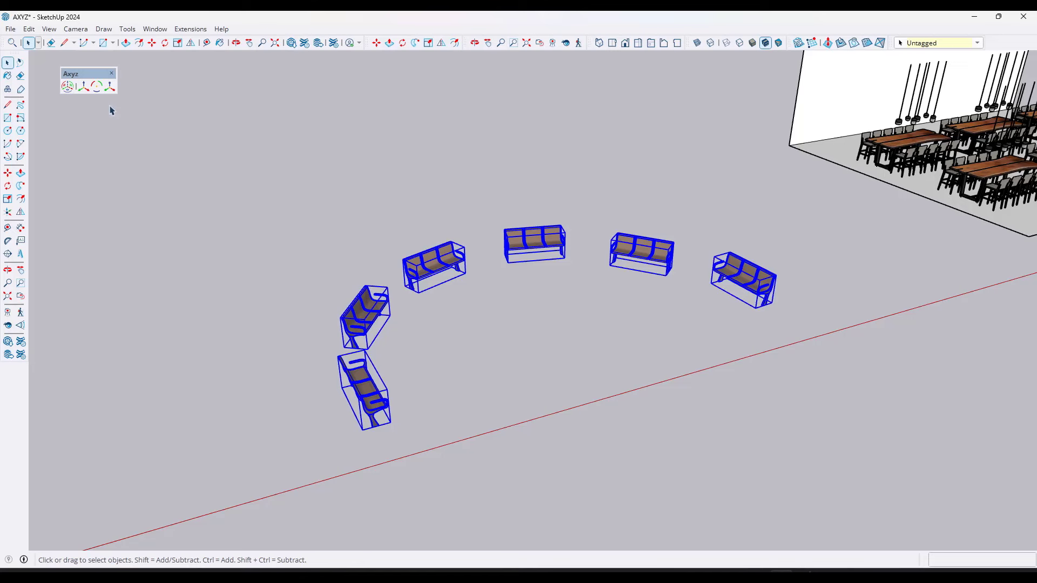
left_click(109, 87)
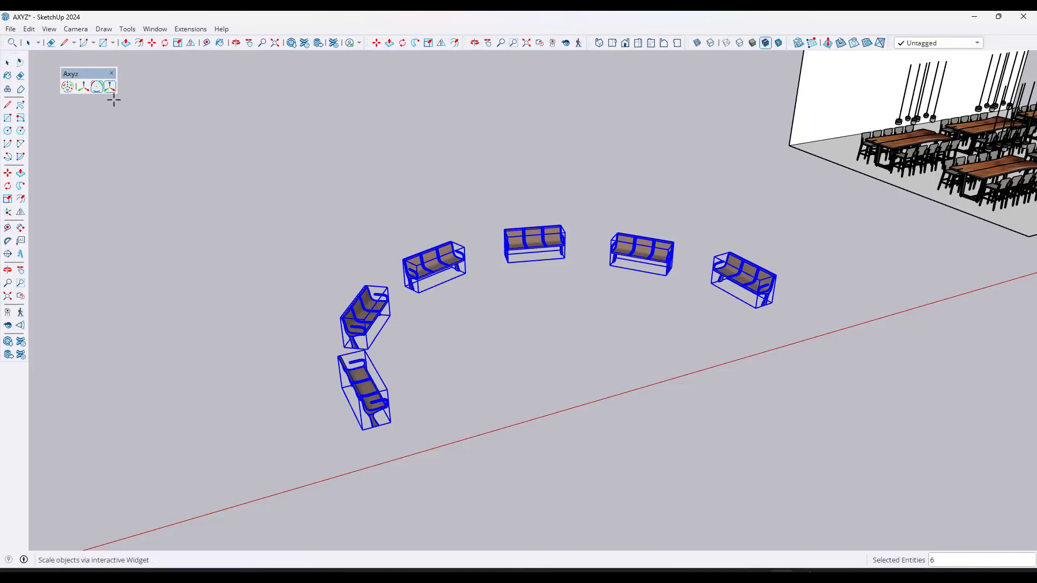
left_click(506, 252)
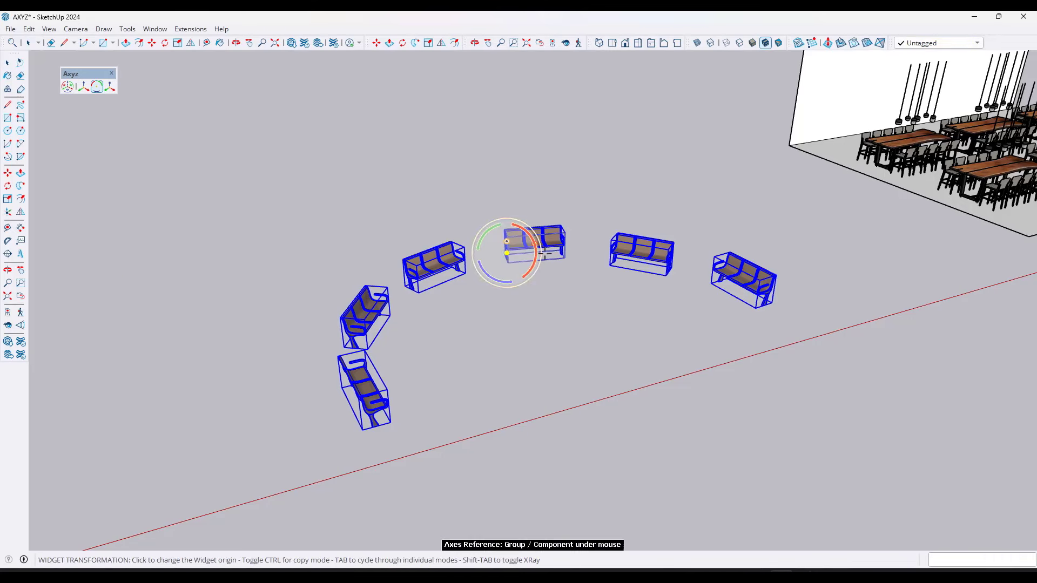
Step: Try to rotate the benches individually by 33° about the blue axis, undo the rotation, and exit the widget
left_click(498, 280)
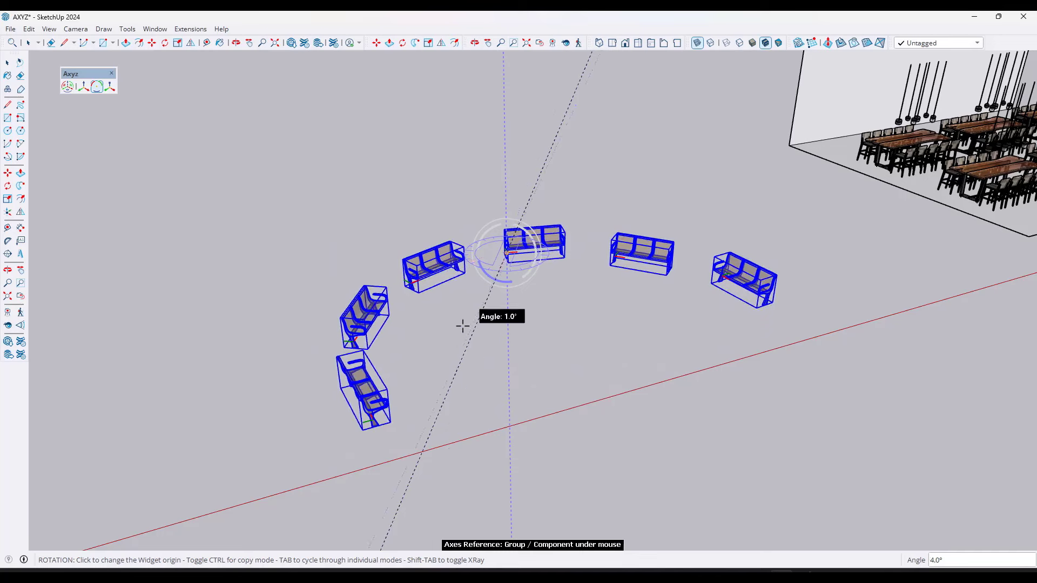
left_click(416, 297)
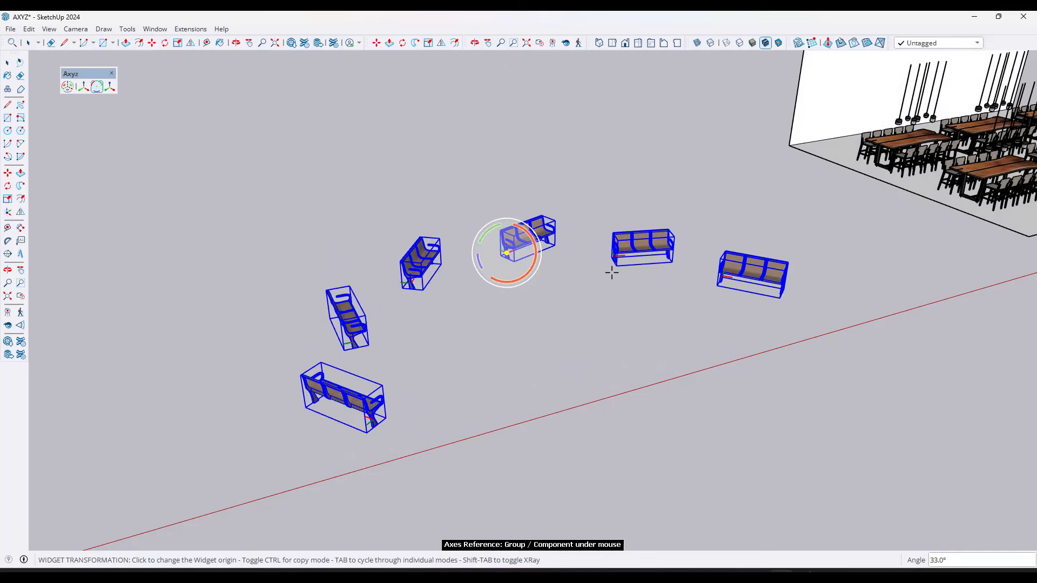
key("ctrl+z")
scroll(513, 267, "up", 3)
scroll(534, 264, "down", 3)
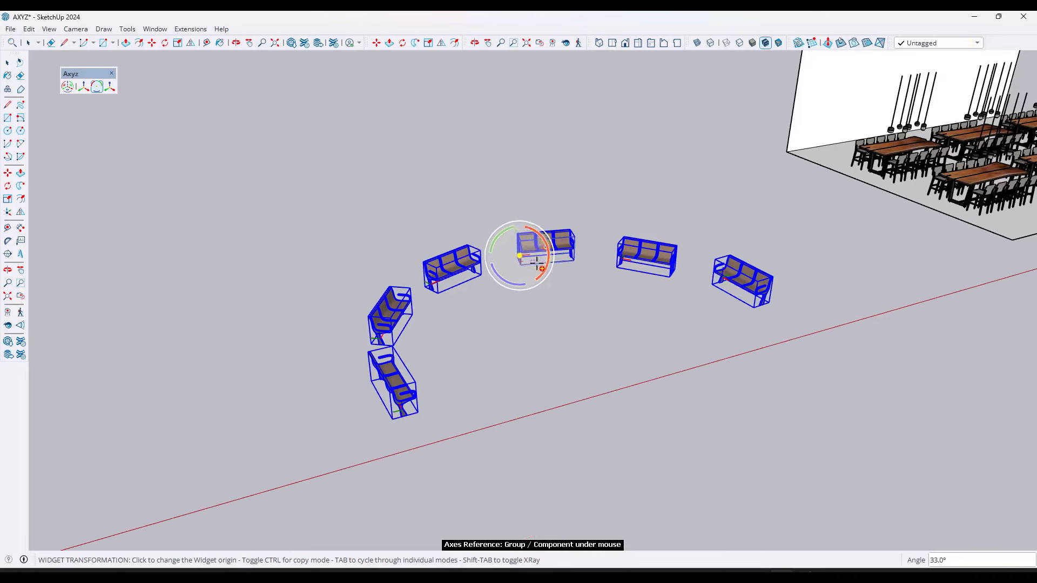
key("space")
Step: Start the full Axyz widget on the benches and place its origin on the ground beside the front bench's leg, using the Top Model axes
scroll(479, 289, "up", 2)
scroll(462, 341, "down", 2)
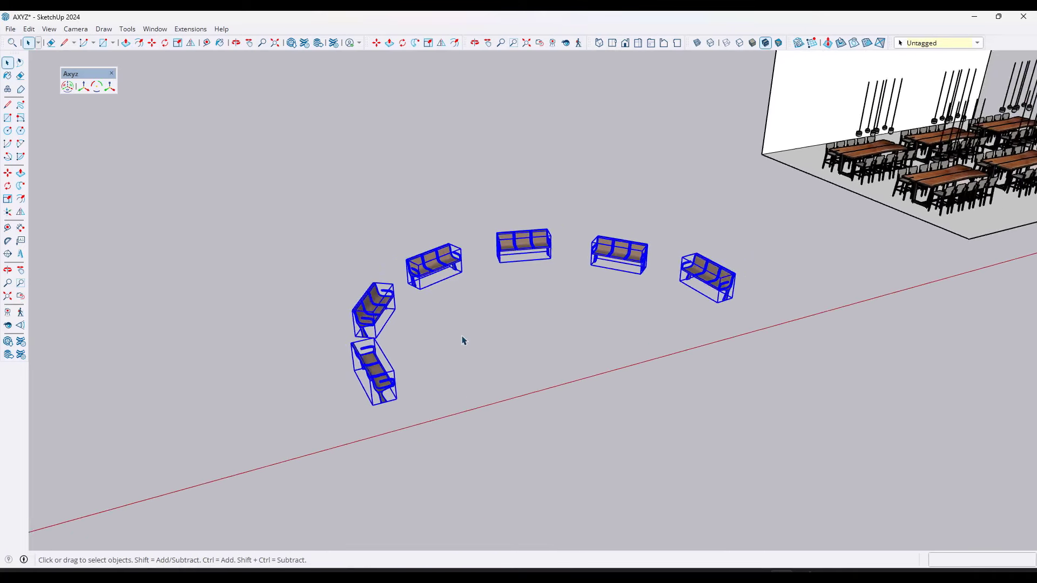
scroll(451, 404, "up", 3)
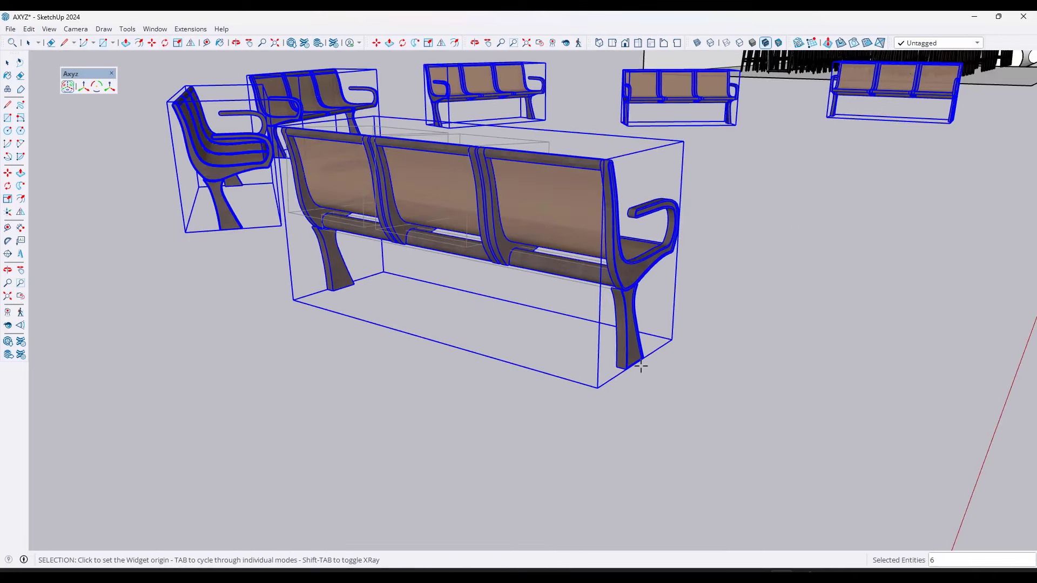
left_click(634, 365)
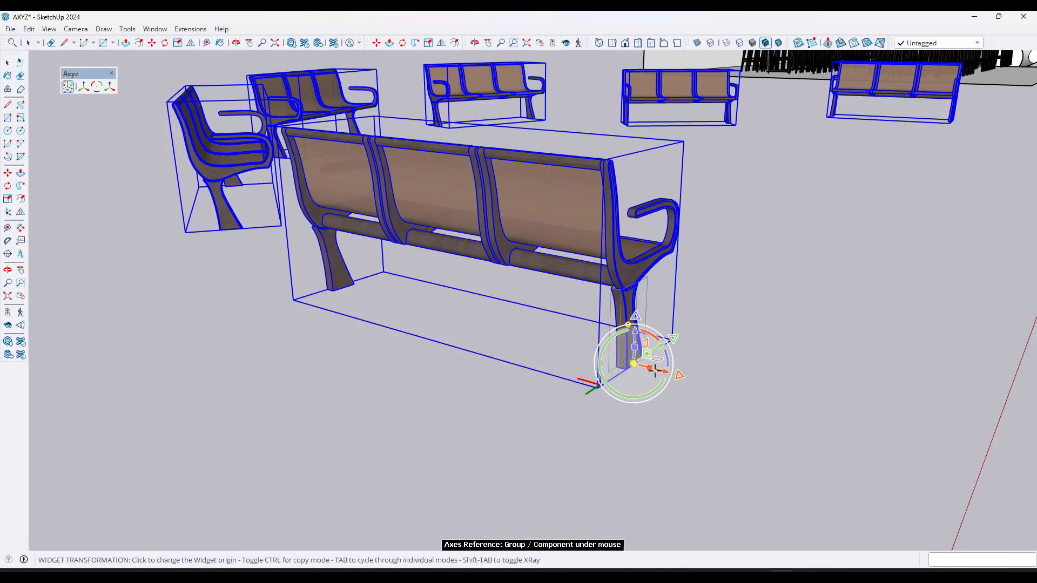
left_click(634, 365)
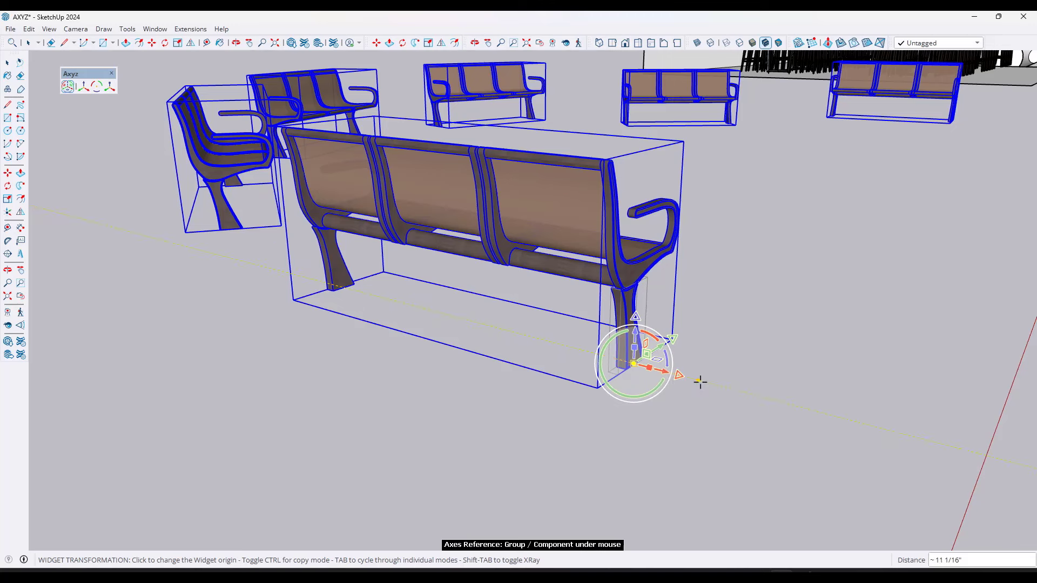
left_click(663, 372)
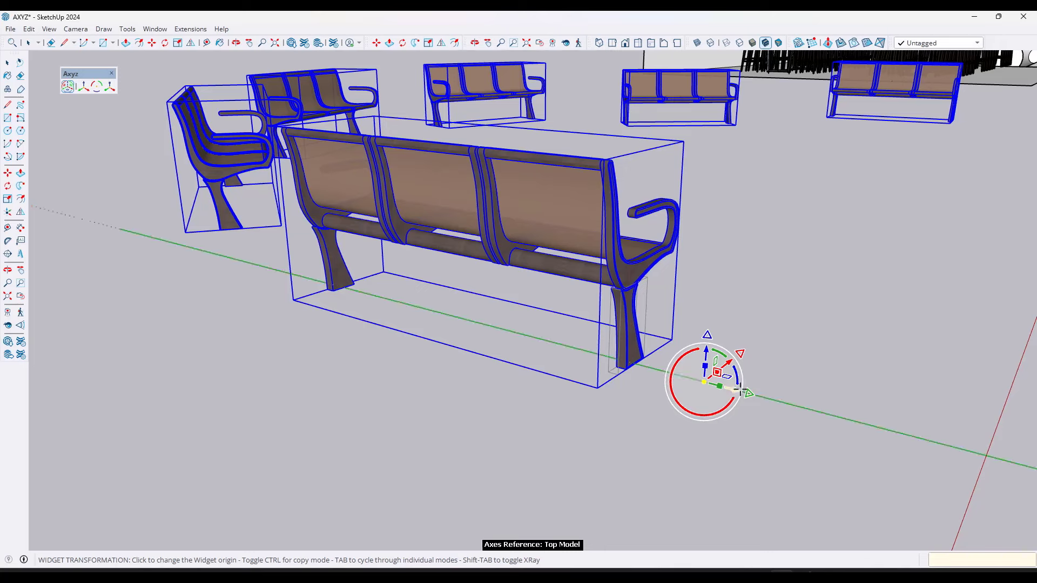
Step: Rotate the six benches individually by 20° about the blue axis and switch the rotation to Individual Centers
scroll(696, 370, "down", 2)
middle_click_drag(836, 368, 828, 326)
scroll(737, 330, "down", 2)
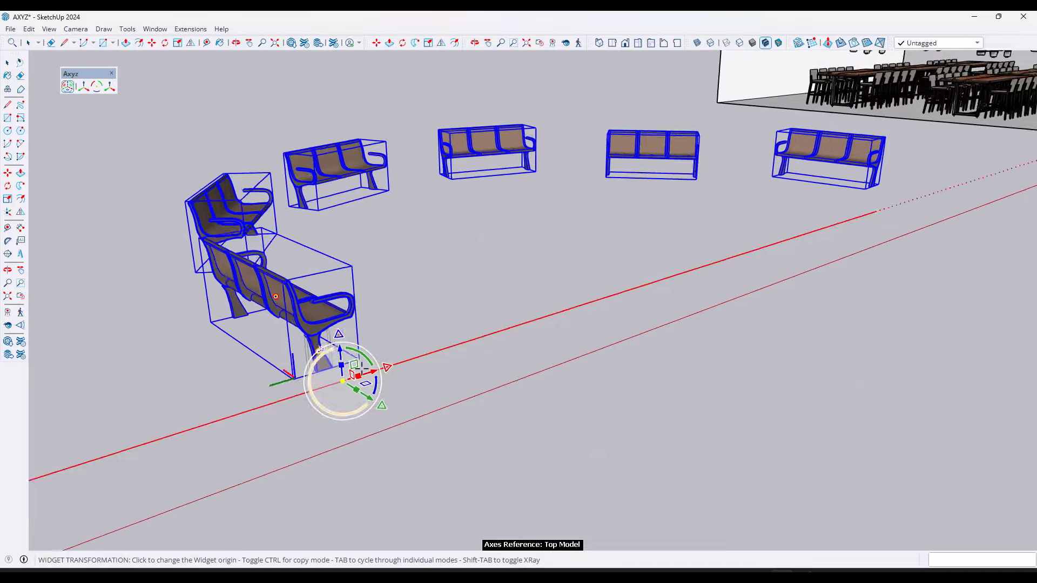
scroll(356, 361, "up", 1)
left_click(376, 388)
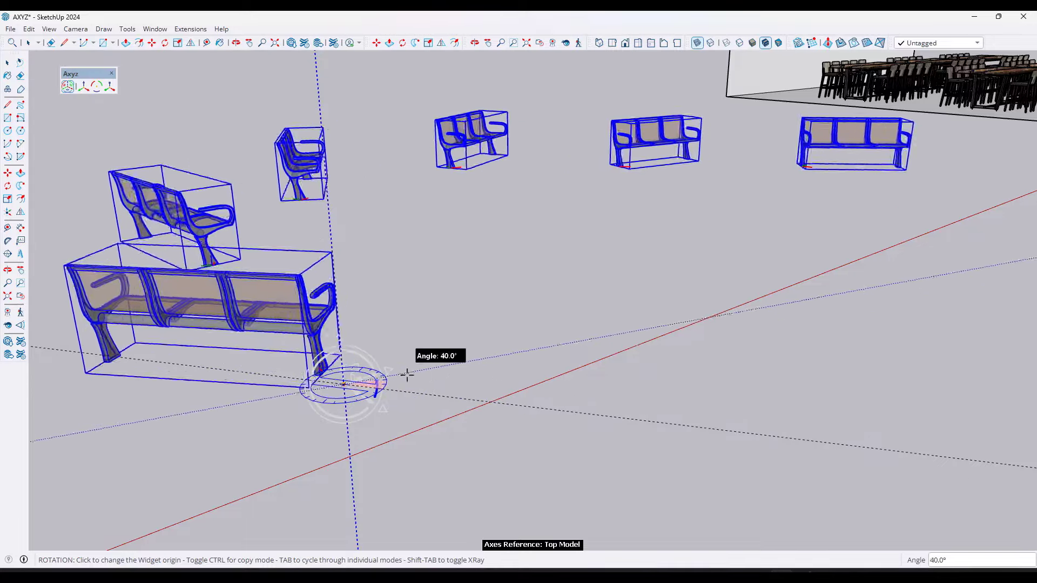
right_click(391, 383)
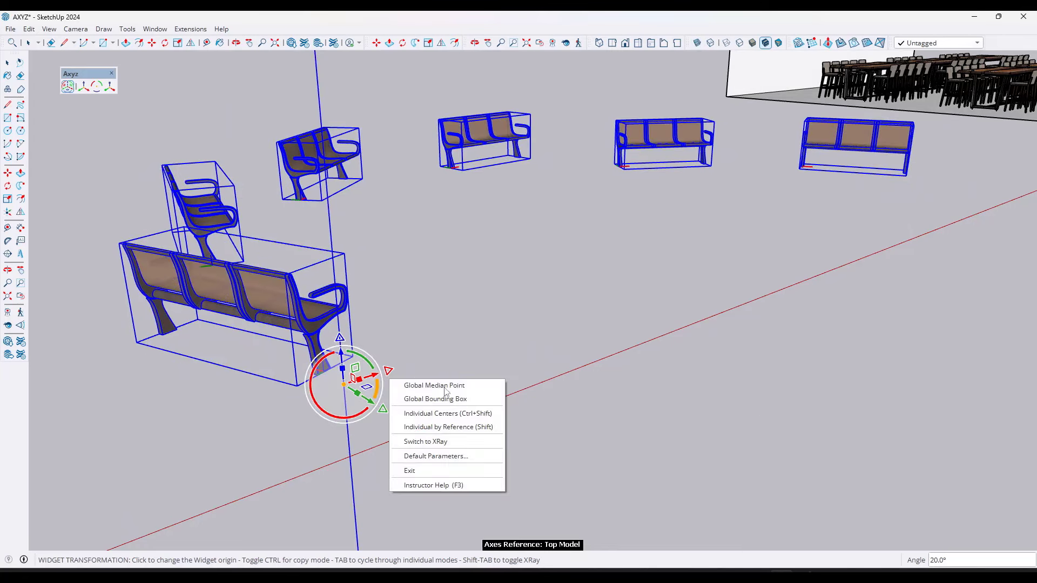
left_click(443, 416)
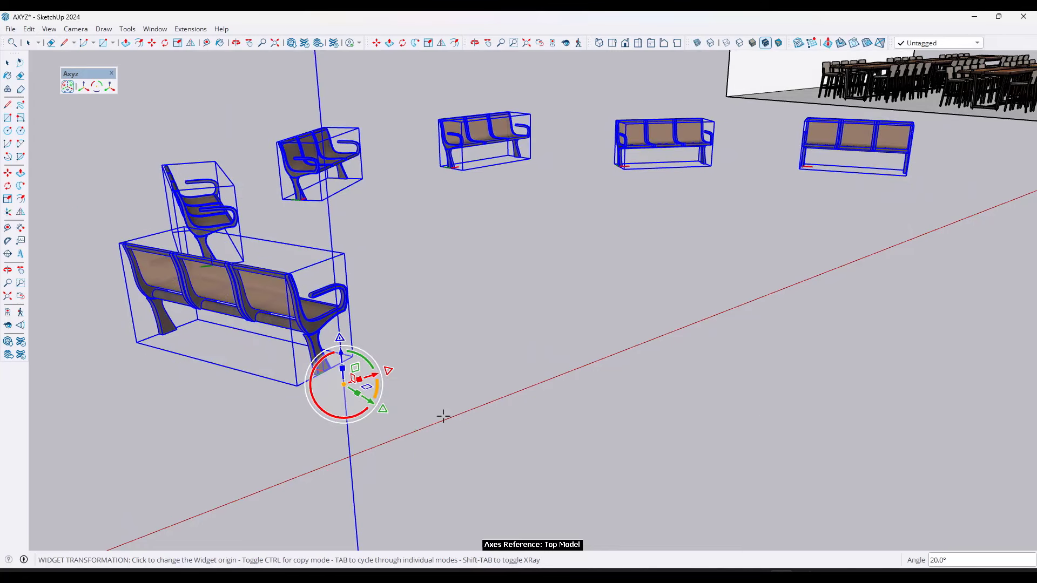
Step: Rotate the benches another 3° about the blue axis and set the rotation to Individual Centers
left_click(376, 387)
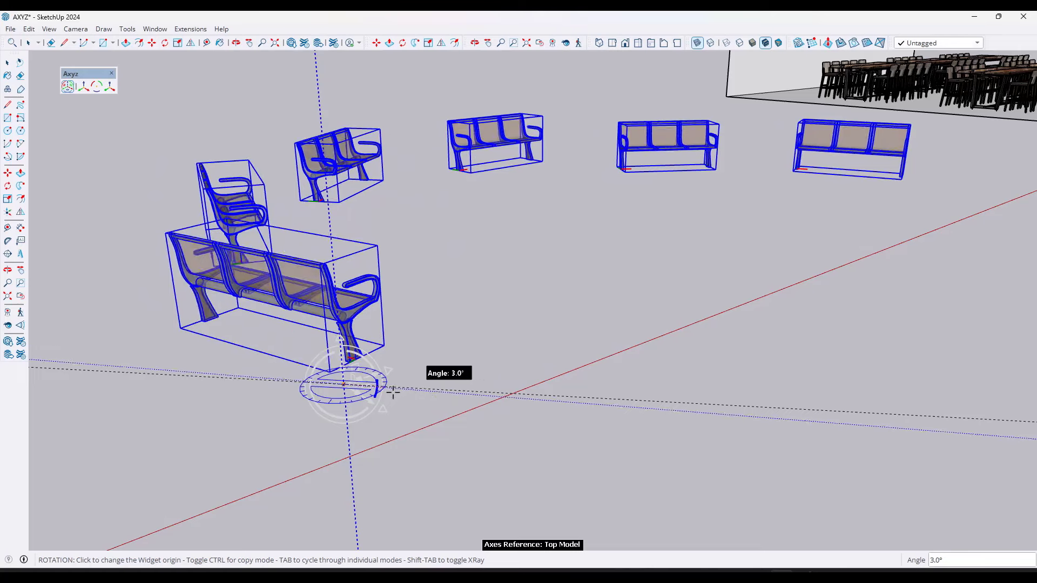
right_click(376, 387)
left_click(414, 420)
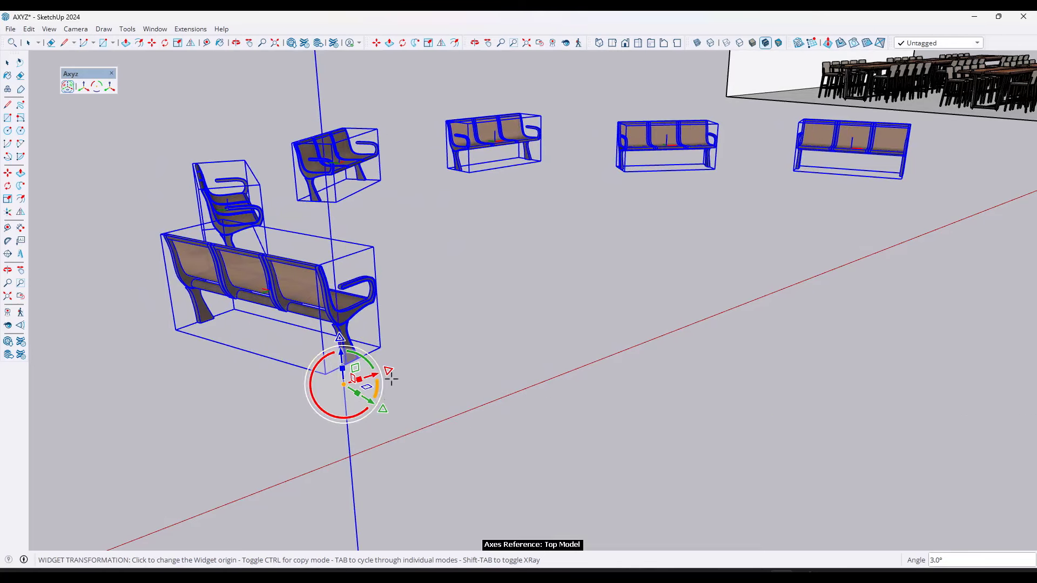
Step: Move the benches in the ground plane, rotate them individually about the blue axis, and exit the widget
left_click(376, 388)
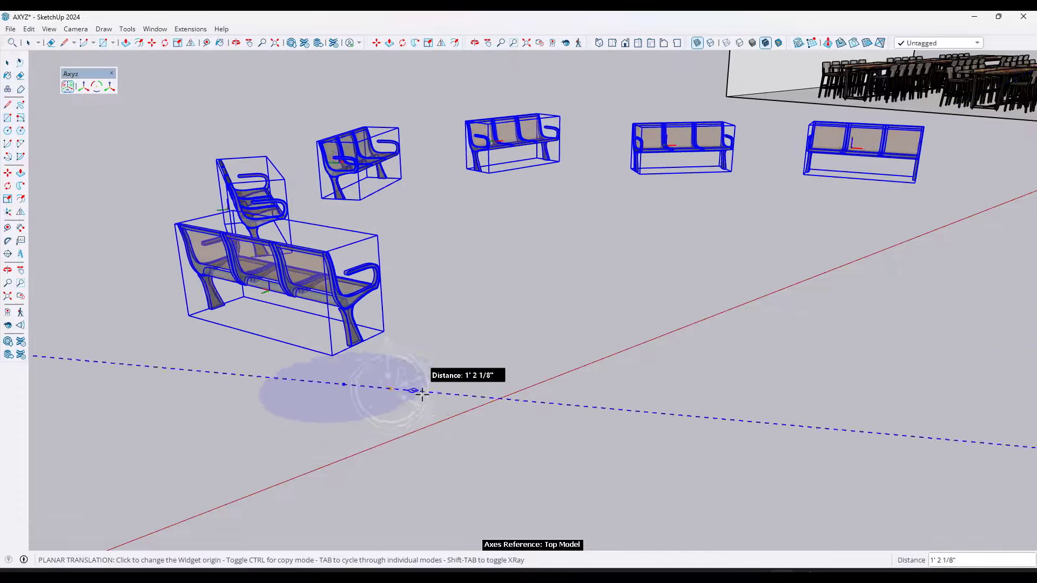
left_click_drag(423, 389, 414, 429)
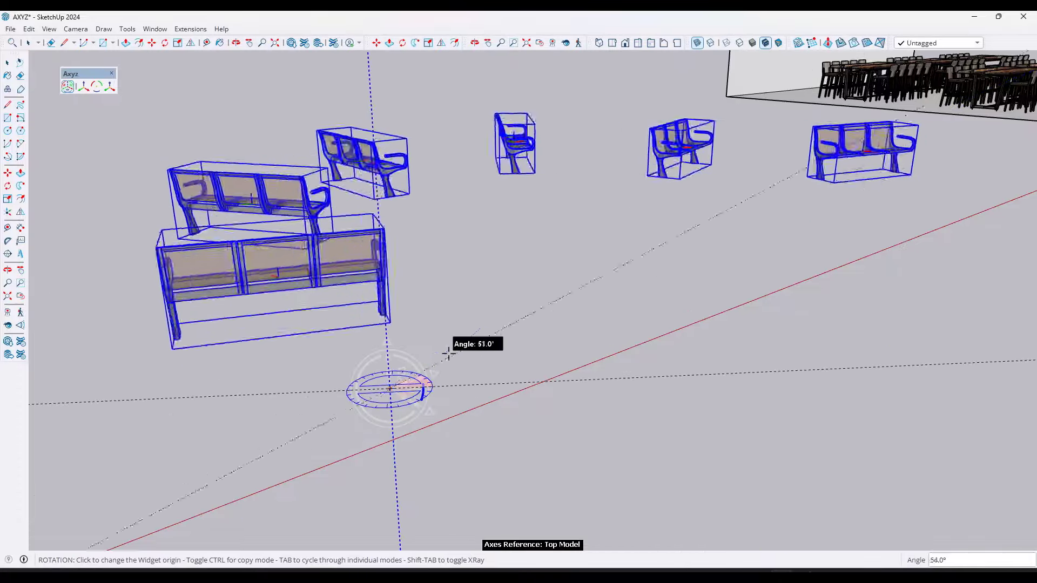
key("space")
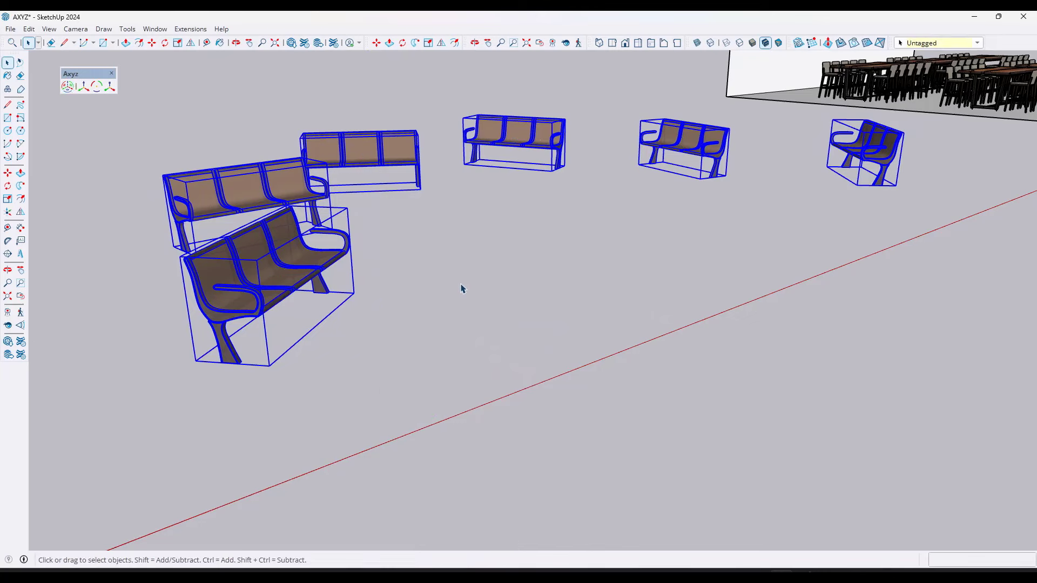
middle_click_drag(452, 277, 469, 295)
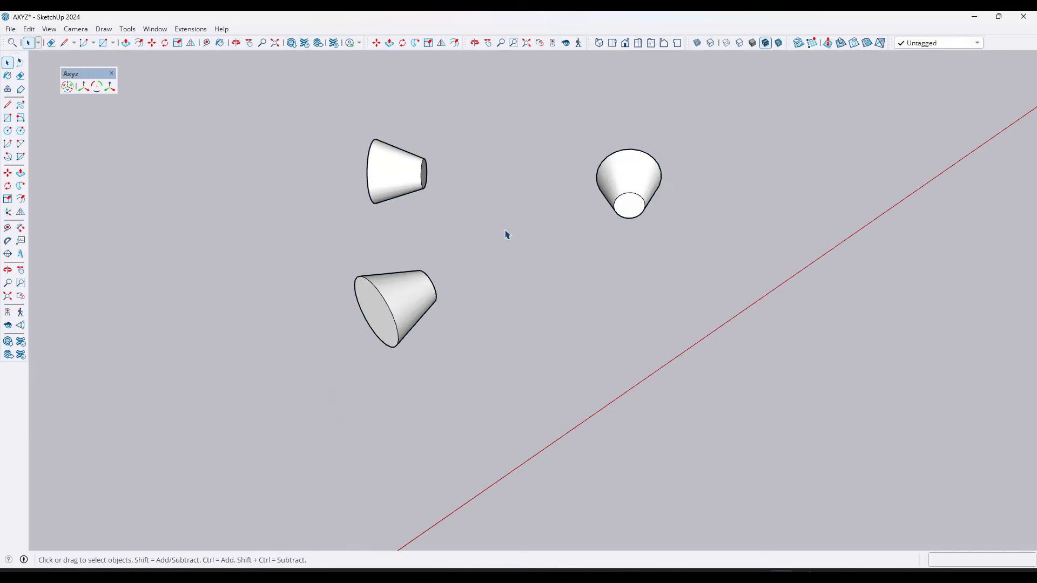
Step: Select the three cones and start the Axyz rotation widget with its origin at the Global Median Point
left_click_drag(277, 107, 748, 374)
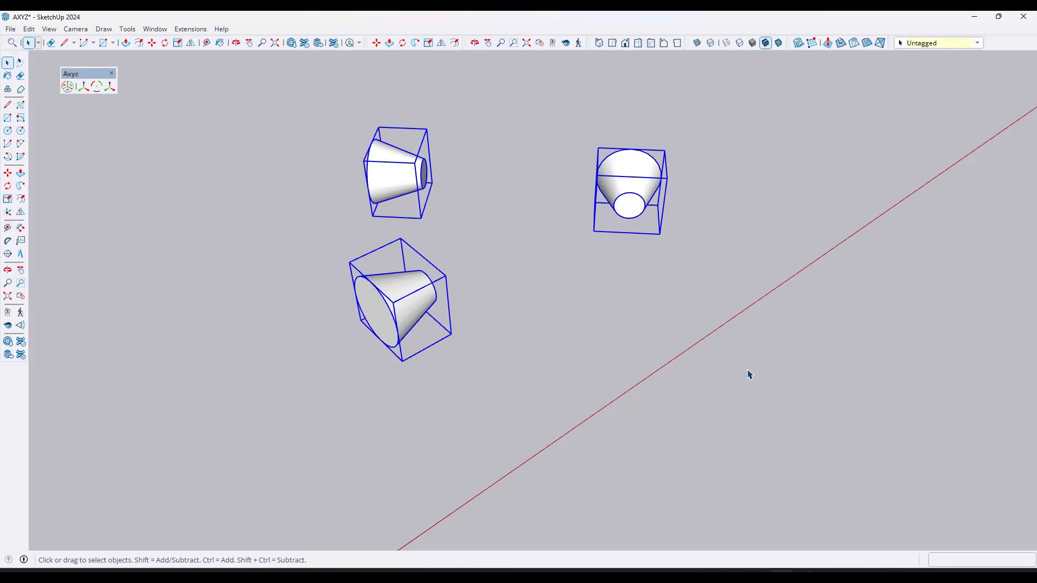
left_click(97, 87)
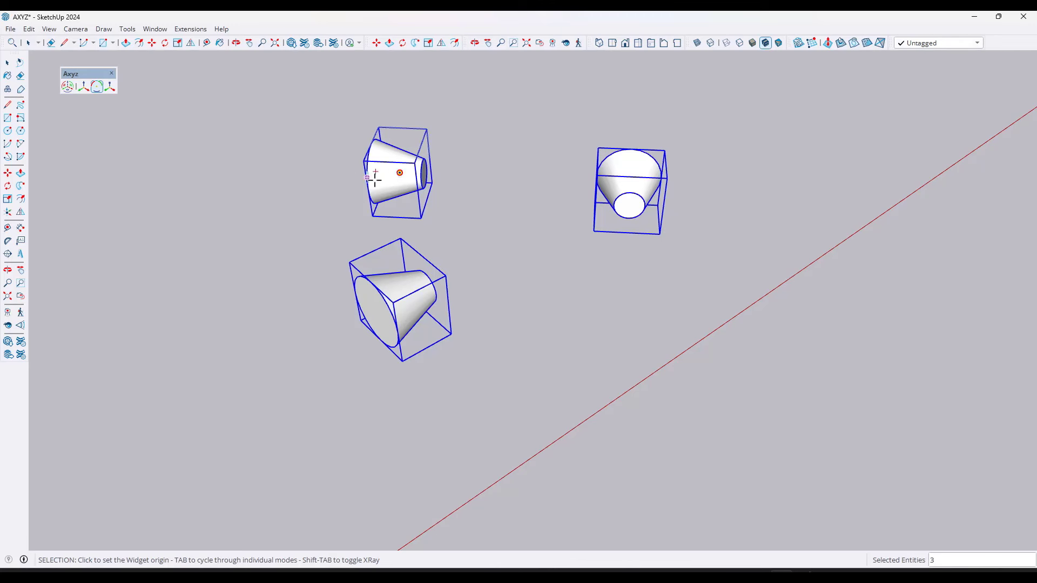
right_click(399, 172)
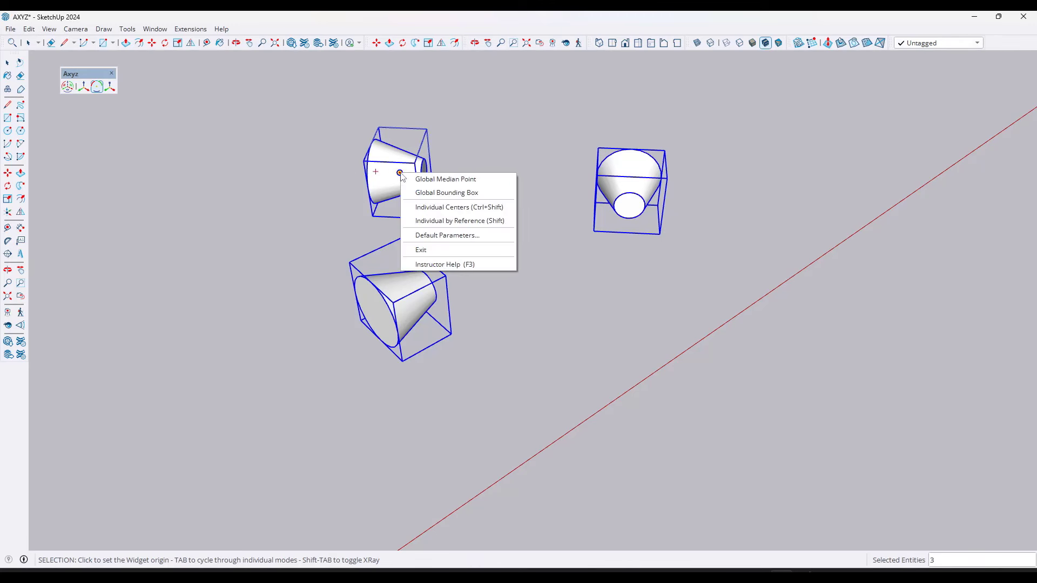
left_click(444, 180)
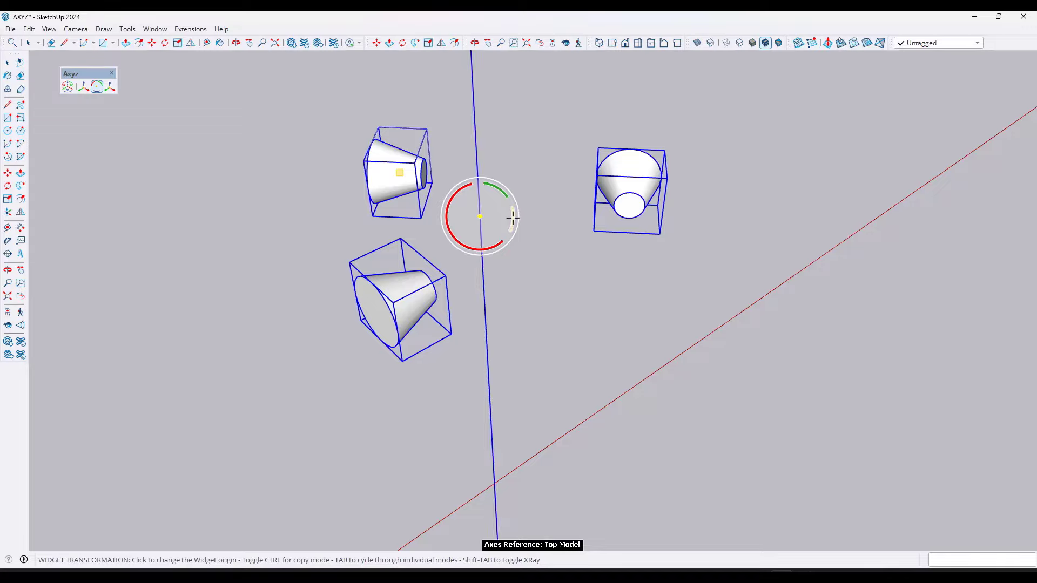
Step: Rotate the three cones together about the blue axis by 22° and then by 21° in the opposite direction
left_click_drag(509, 213, 567, 234)
middle_click_drag(530, 264, 501, 274)
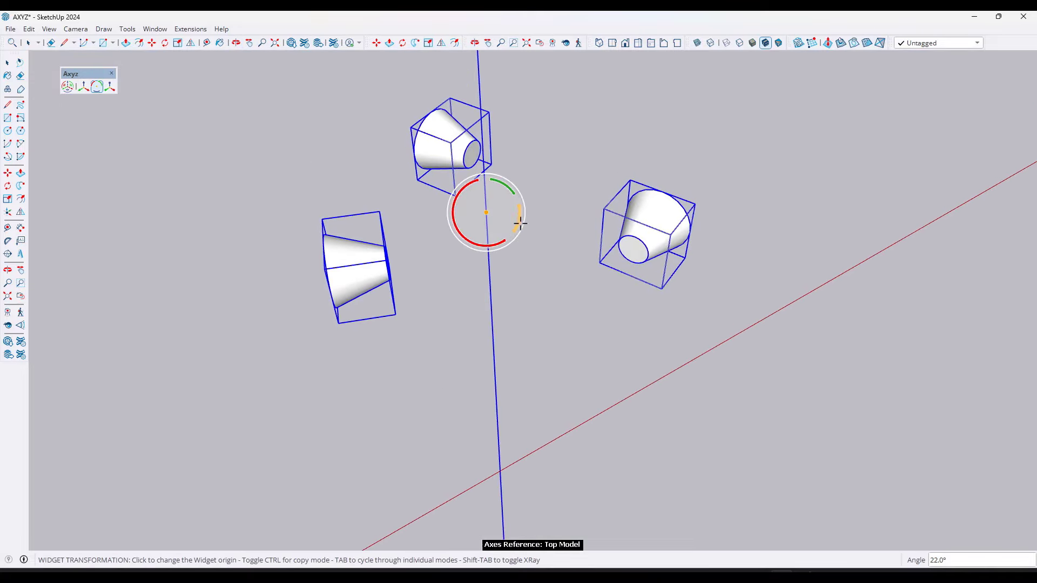
left_click_drag(519, 217, 550, 203)
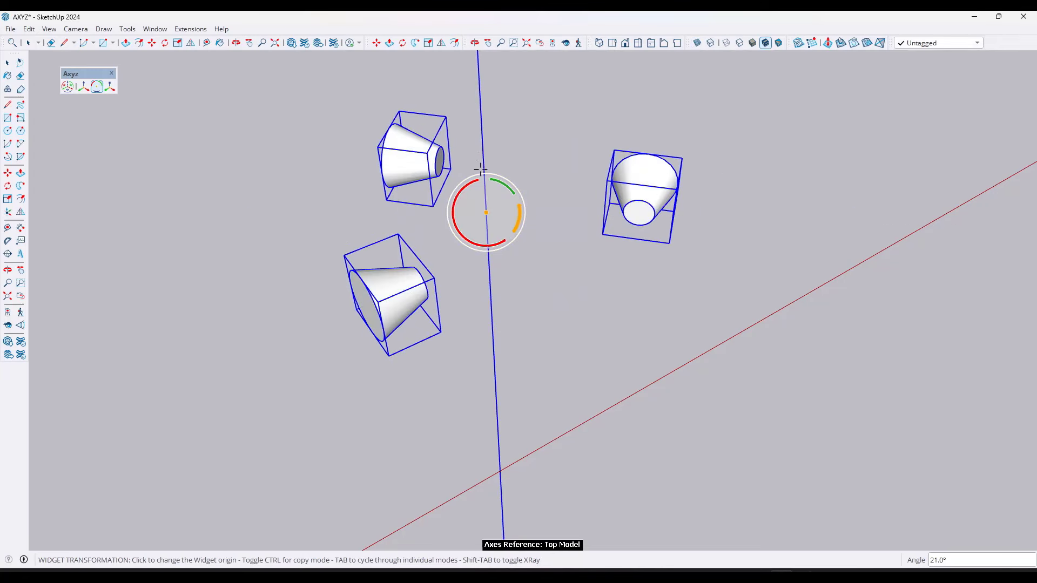
Step: Place the full Axyz widget at the centre of the front cone's large base, and flip all cones together along the red plane and back
left_click(66, 87)
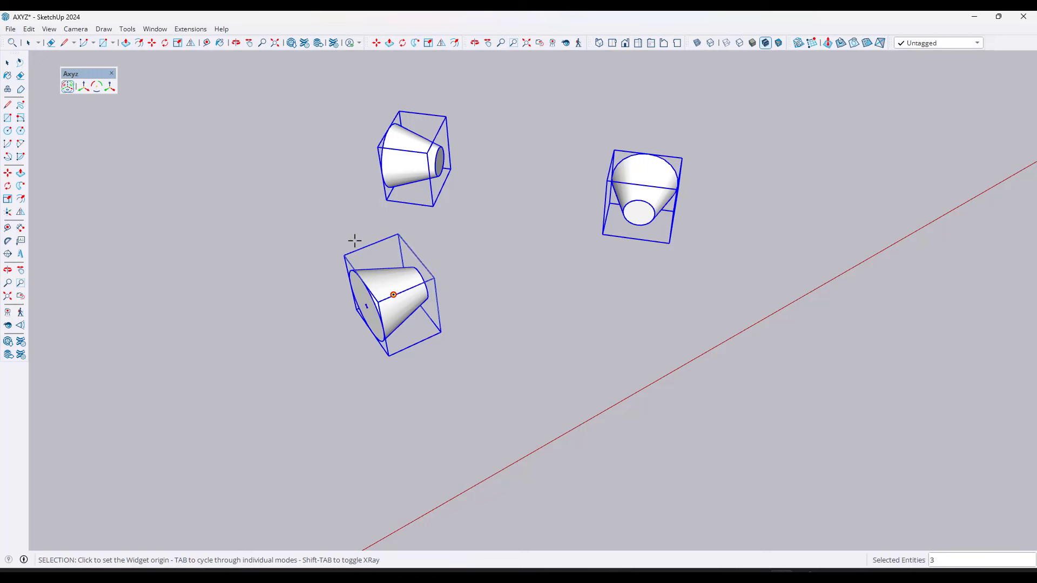
left_click(367, 307)
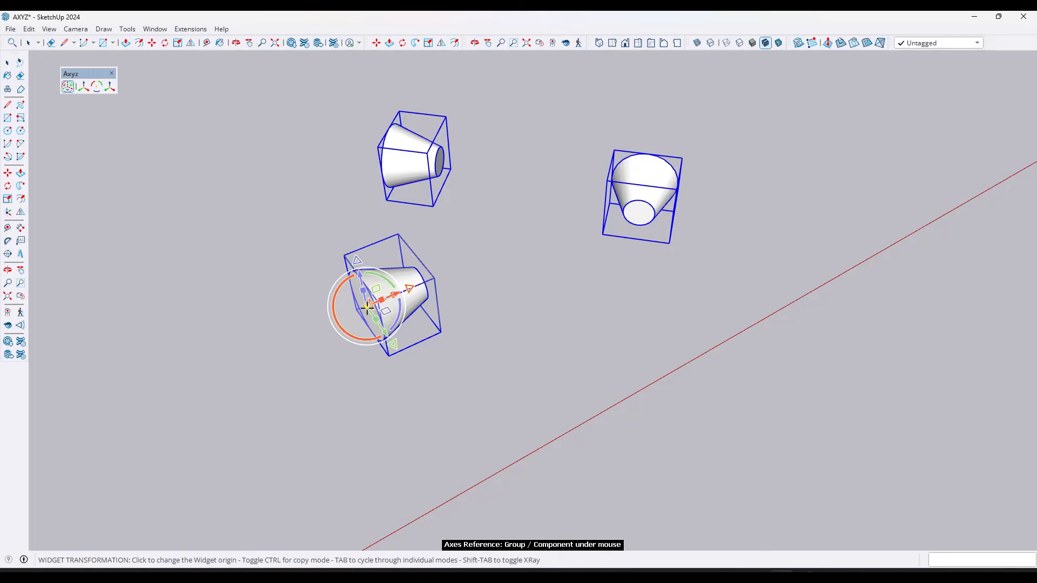
left_click(407, 289)
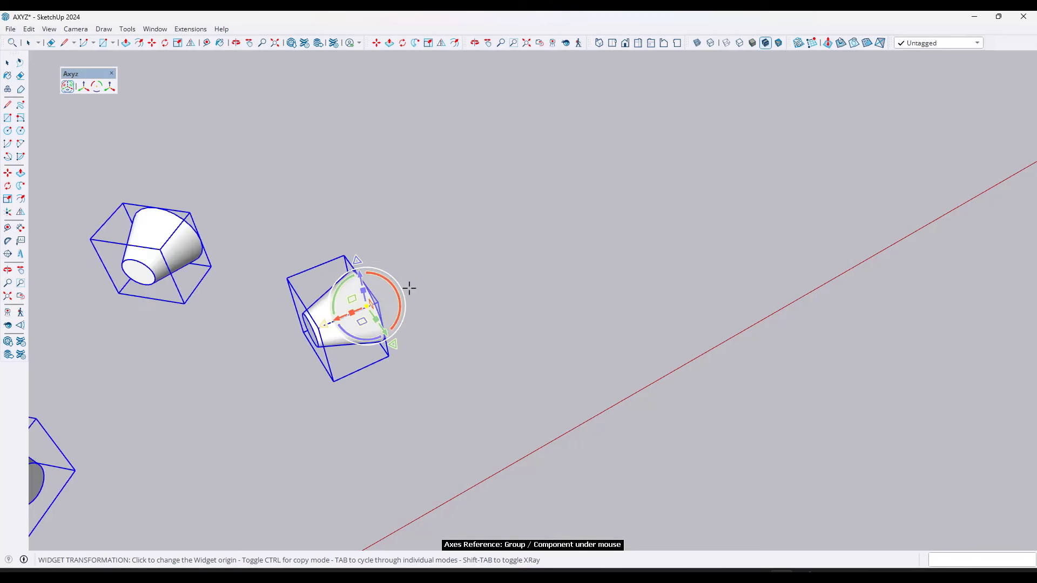
left_click(328, 323)
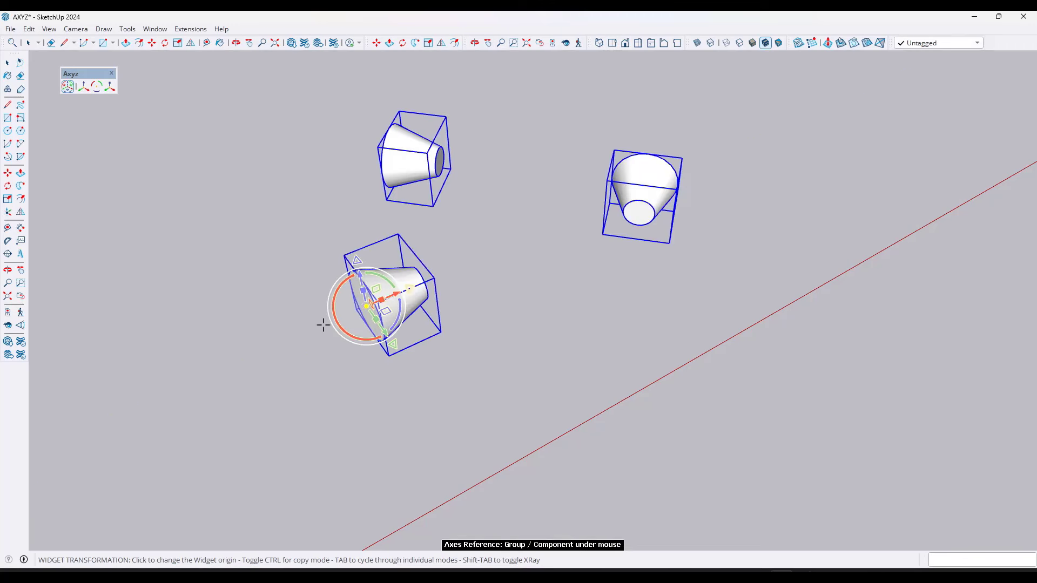
Step: Switch the widget to Individual by Reference and flip each cone along the red plane and back several times
right_click(409, 288)
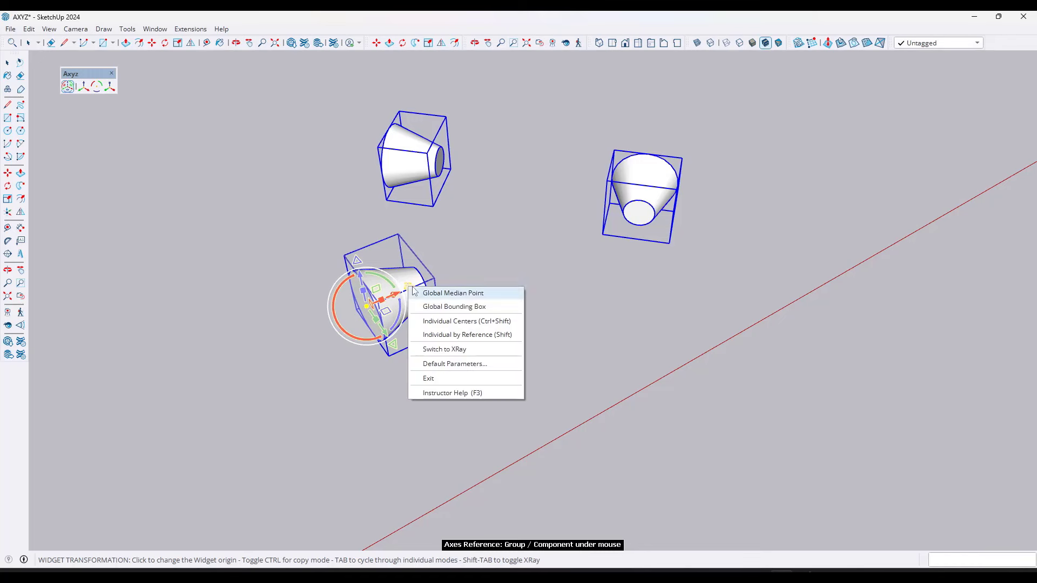
left_click(450, 335)
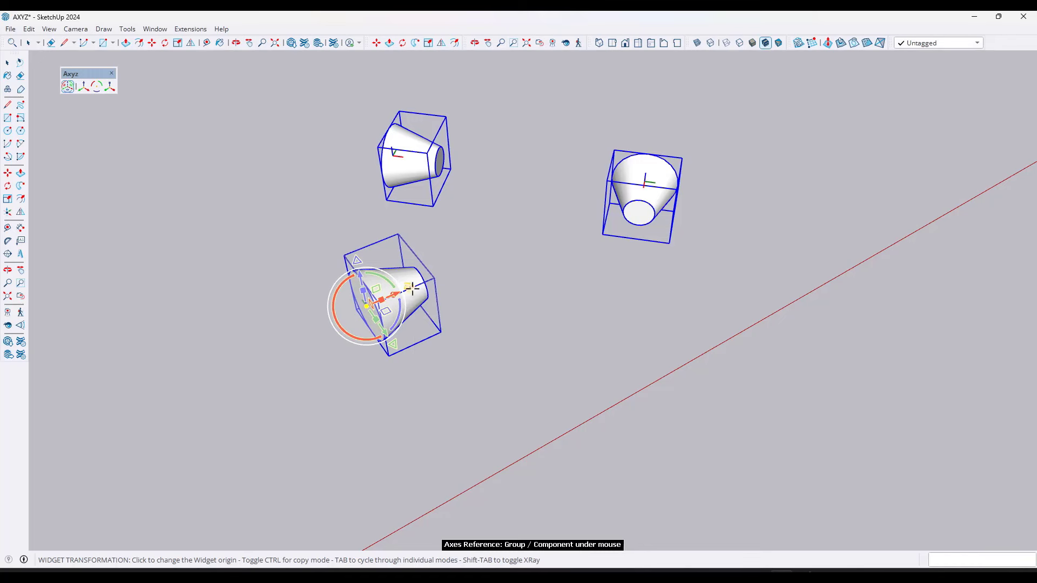
left_click(408, 288)
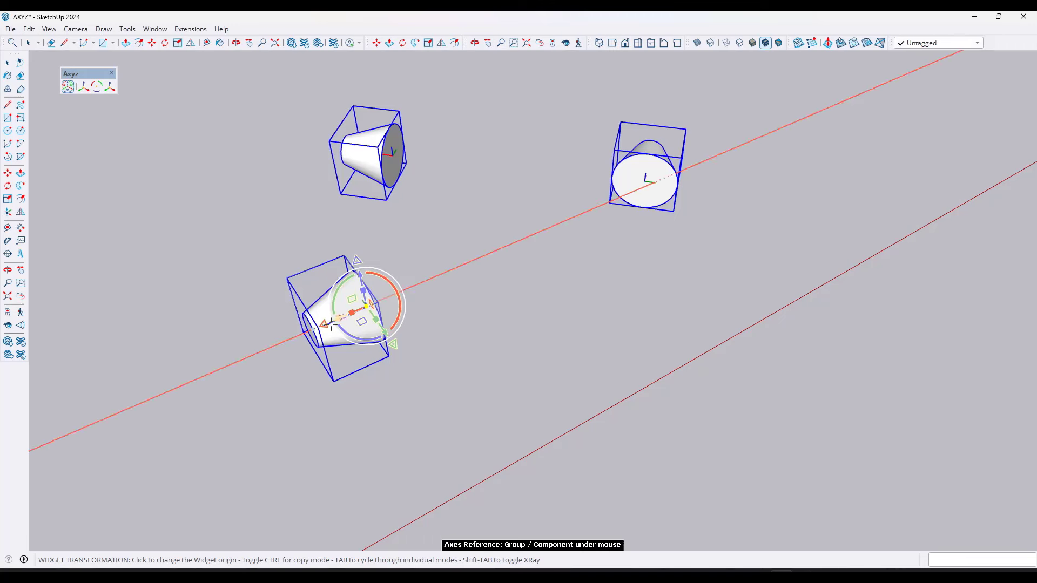
left_click(323, 325)
left_click(409, 290)
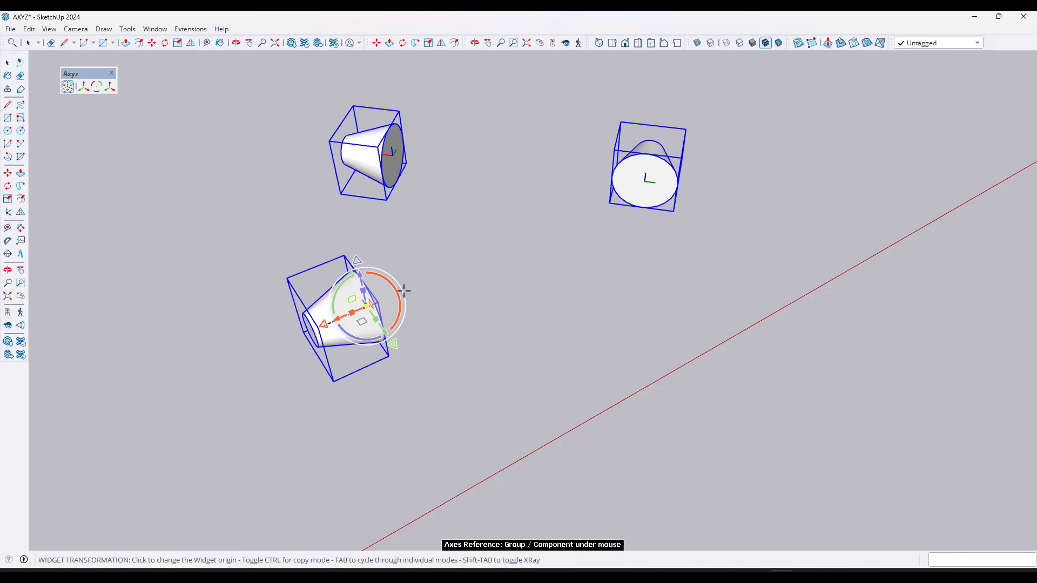
left_click(326, 325)
left_click(399, 292)
left_click(324, 326)
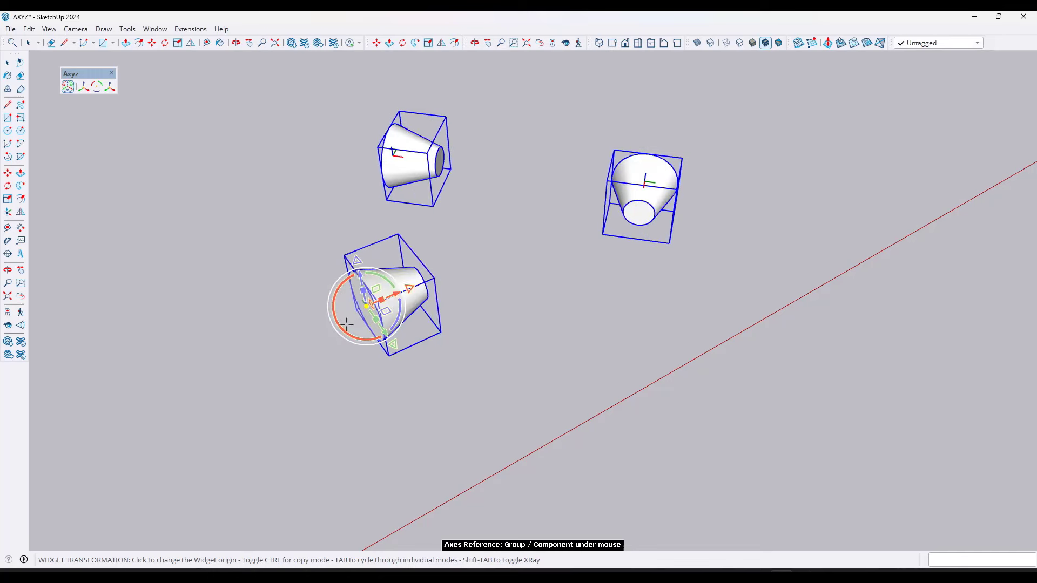
Step: Create flipped copies of the three cones individually along the red plane and exit the widget
left_click(410, 290, "ctrl")
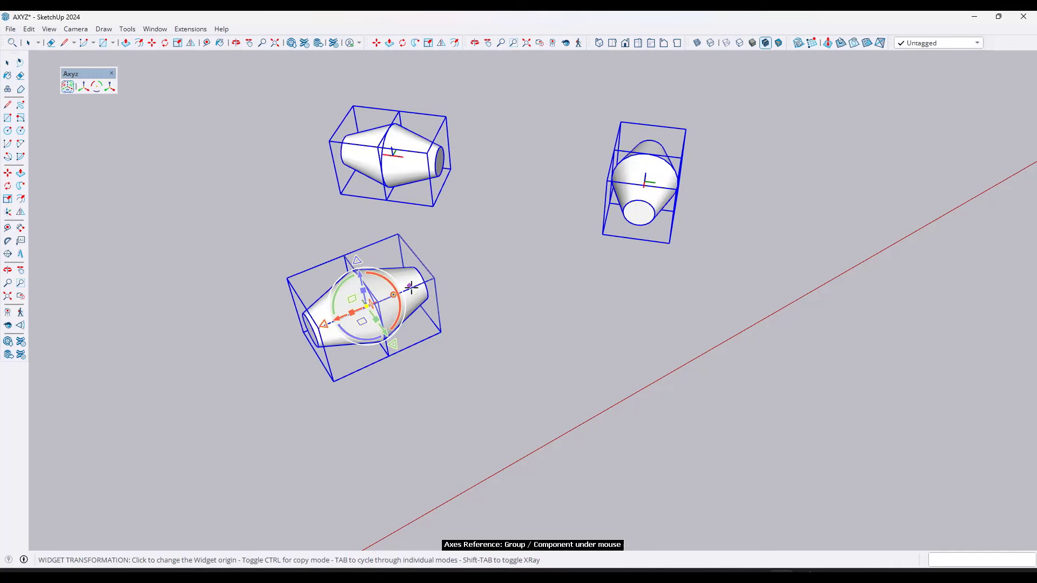
key("space")
middle_click_drag(562, 287, 416, 255)
Step: Start the full Axyz widget on the six cones at the top of the front pair's seam, and flip them together along the blue plane and back
middle_click_drag(357, 273, 454, 201)
left_click(67, 87)
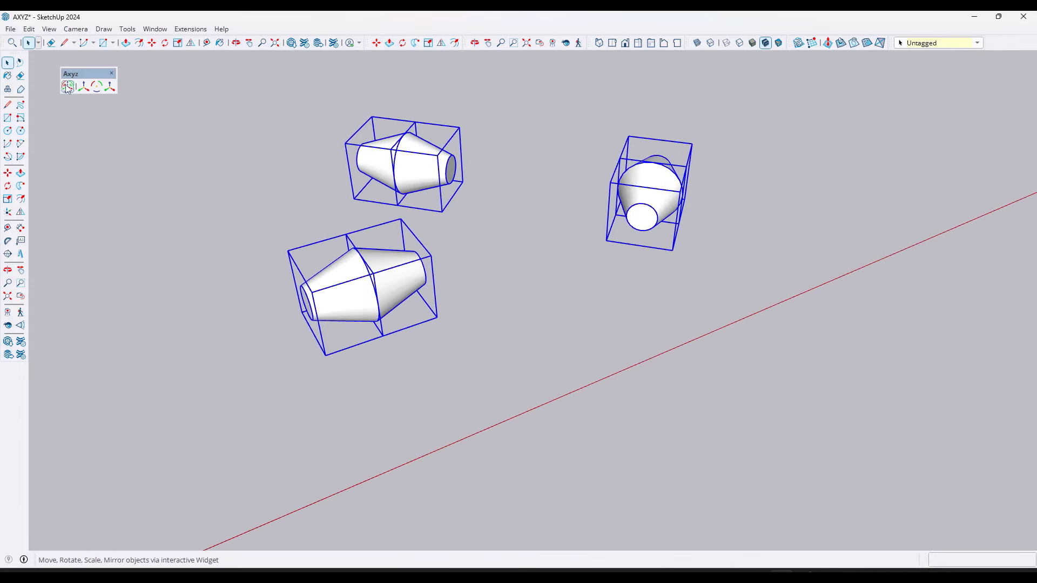
left_click(357, 250)
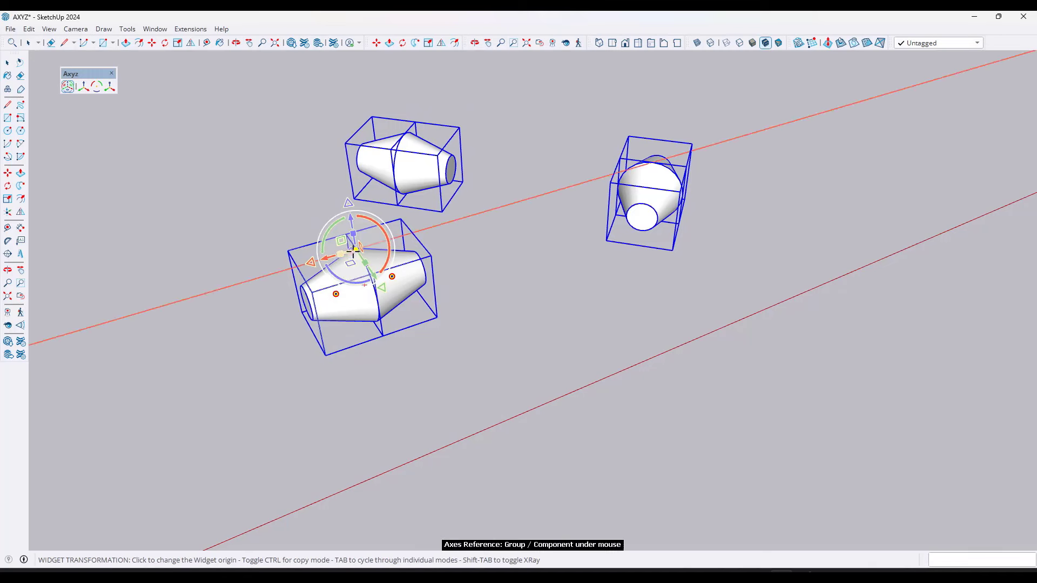
left_click(348, 203)
left_click(364, 296)
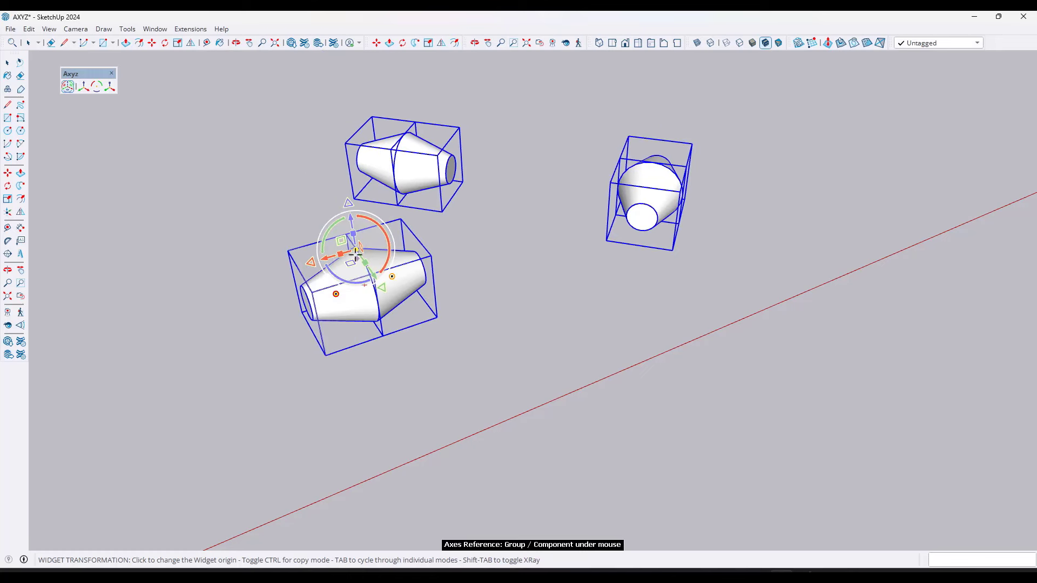
Step: Set the widget to Individual by Reference, create flipped copies of the cone pairs along the blue plane, and exit the widget
right_click(352, 241)
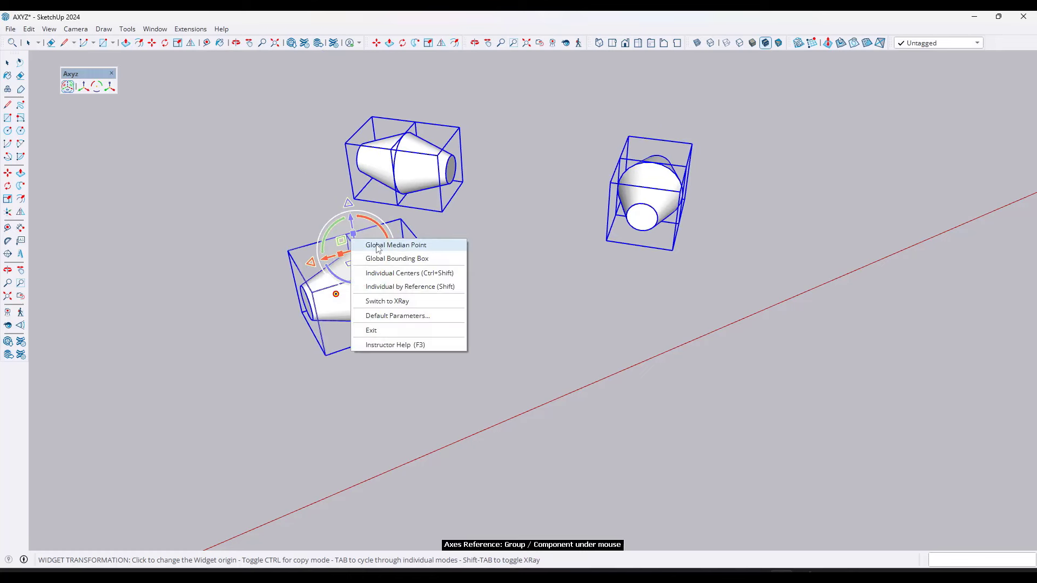
left_click(411, 286)
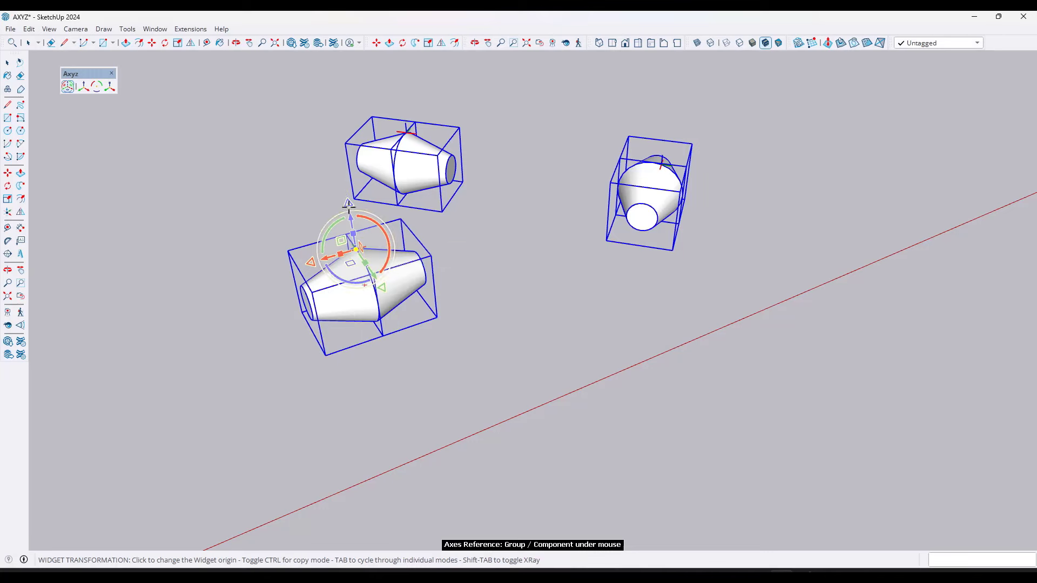
left_click(348, 203)
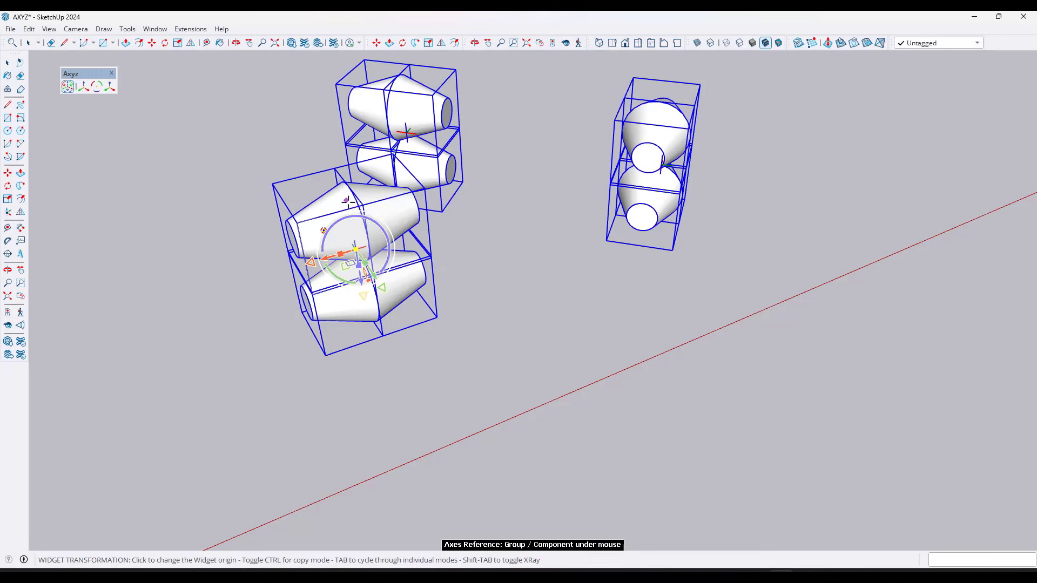
mouse_move(349, 204)
middle_mouse_down()
mouse_move(481, 224)
mouse_move(750, 191)
mouse_move(660, 250)
mouse_move(436, 234)
mouse_move(374, 215)
mouse_move(413, 211)
mouse_move(367, 226)
middle_mouse_up()
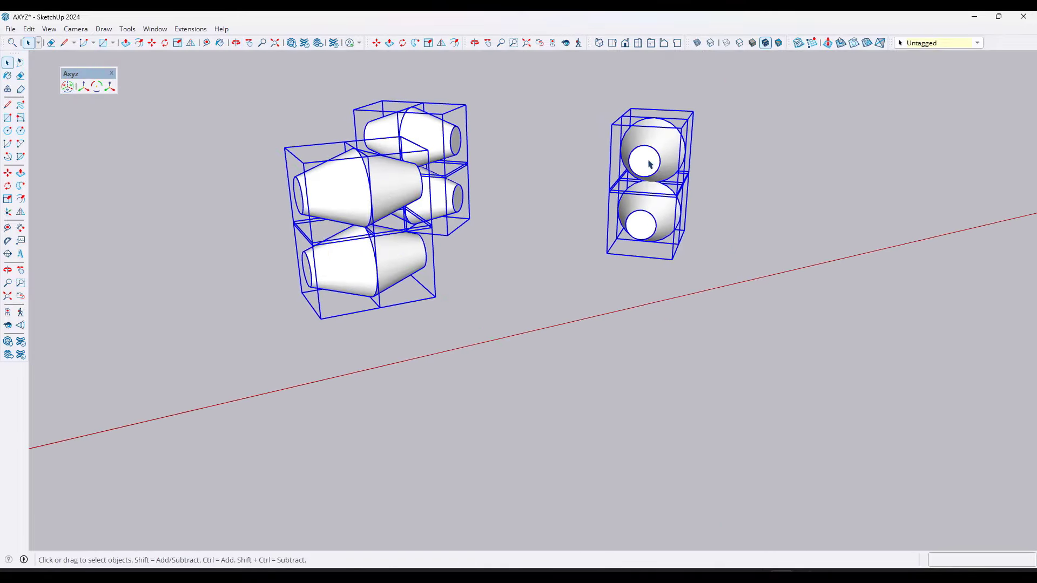
Step: Try to scale the twelve cones along the red axis with the Axyz scale widget, first together and then individually, and cancel
middle_click_drag(495, 214, 486, 195)
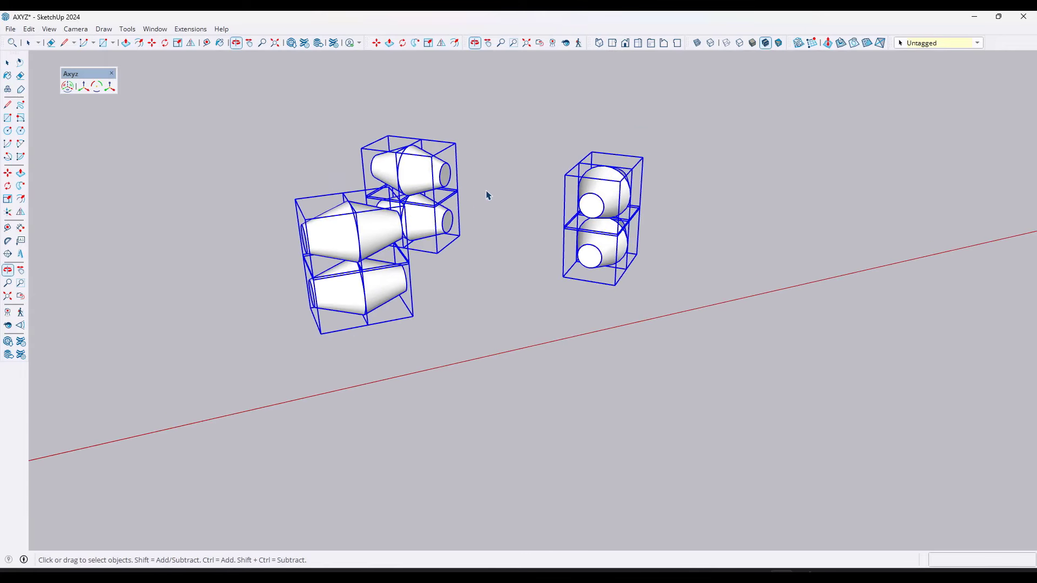
scroll(511, 191, "up", 3)
left_click(110, 87)
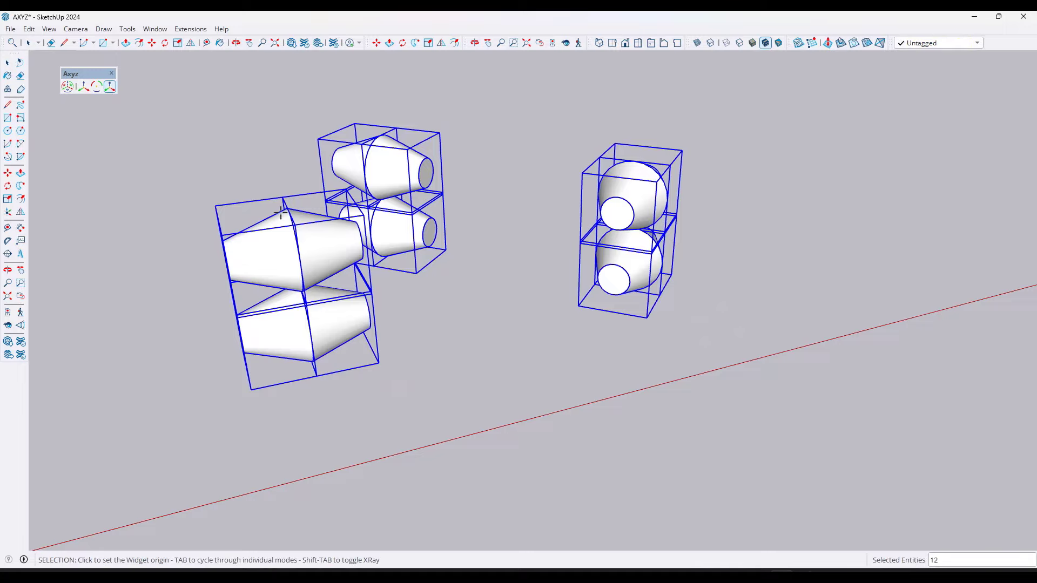
left_click(327, 245)
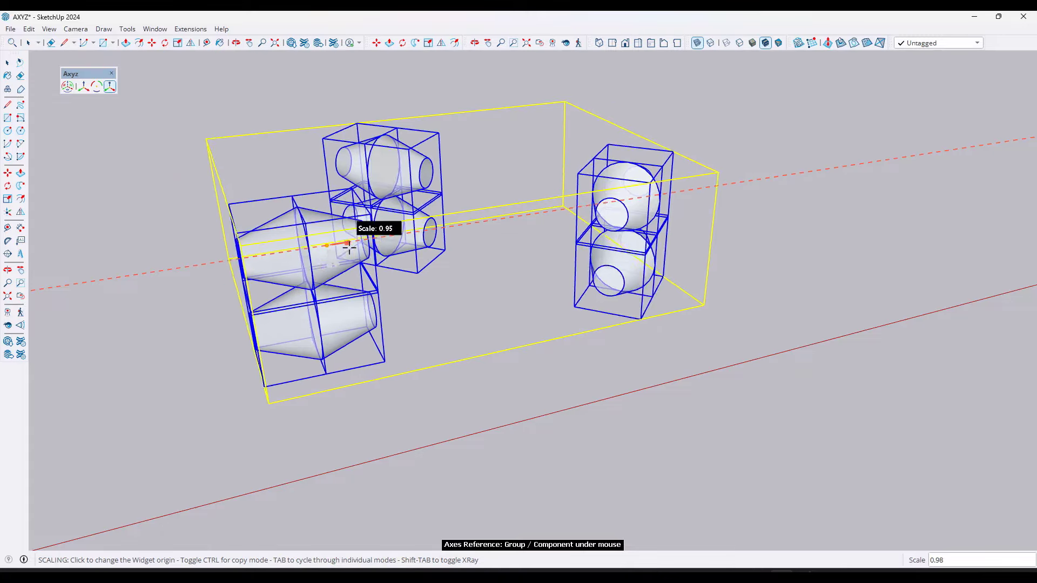
key("Tab")
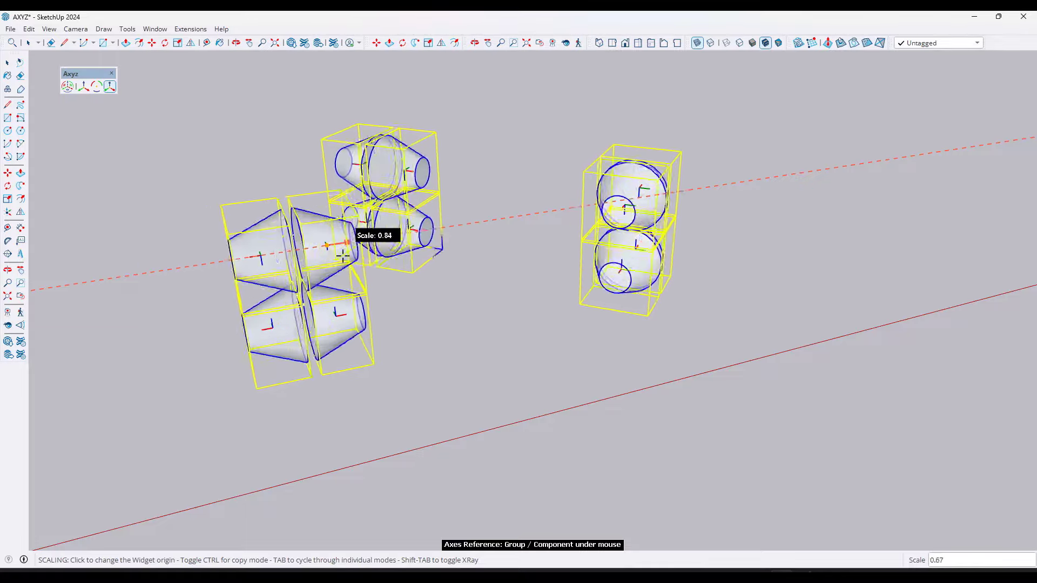
key("space")
middle_click_drag(305, 251, 327, 242)
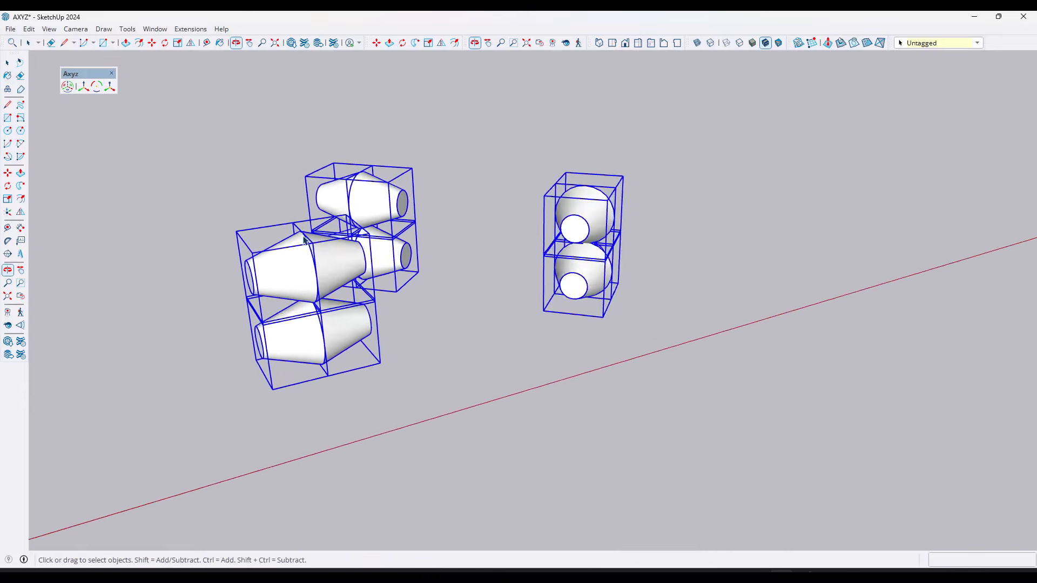
Step: Select all twelve cones and combine them into a single group
scroll(329, 241, "up", 1)
scroll(237, 170, "down", 4)
left_click(359, 278)
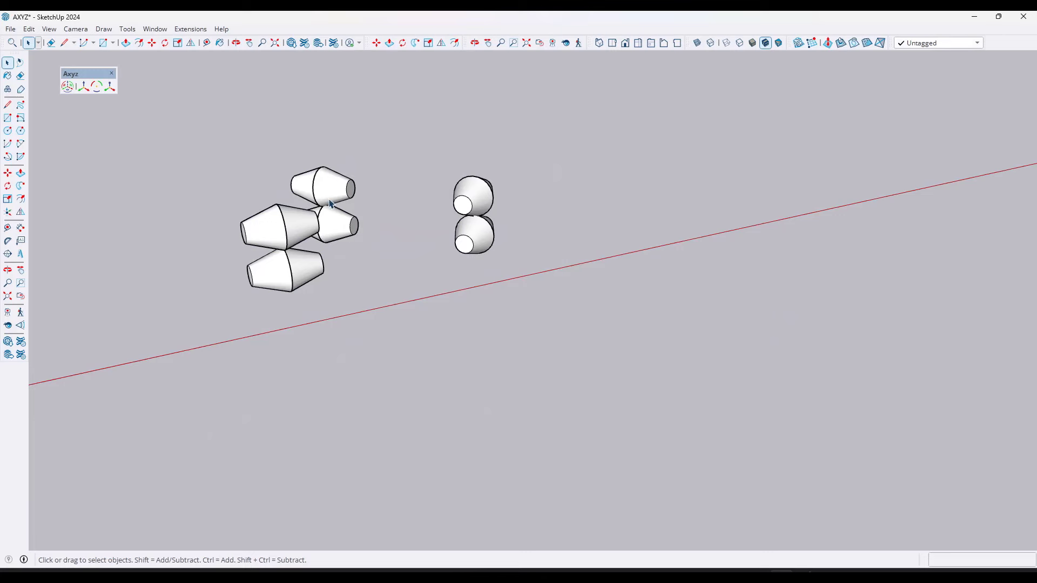
left_click_drag(189, 143, 569, 340)
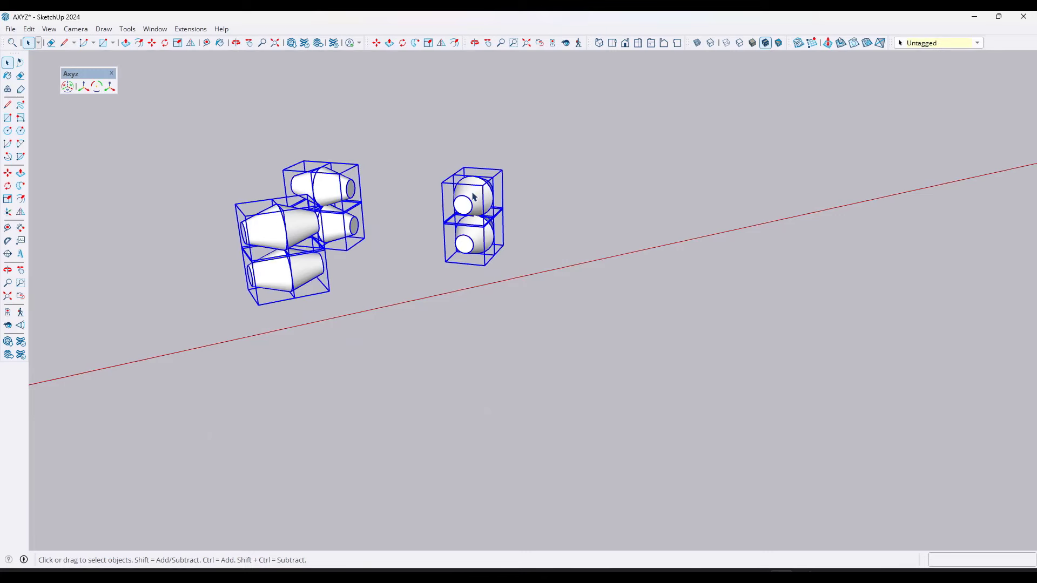
right_click(472, 193)
left_click(513, 308)
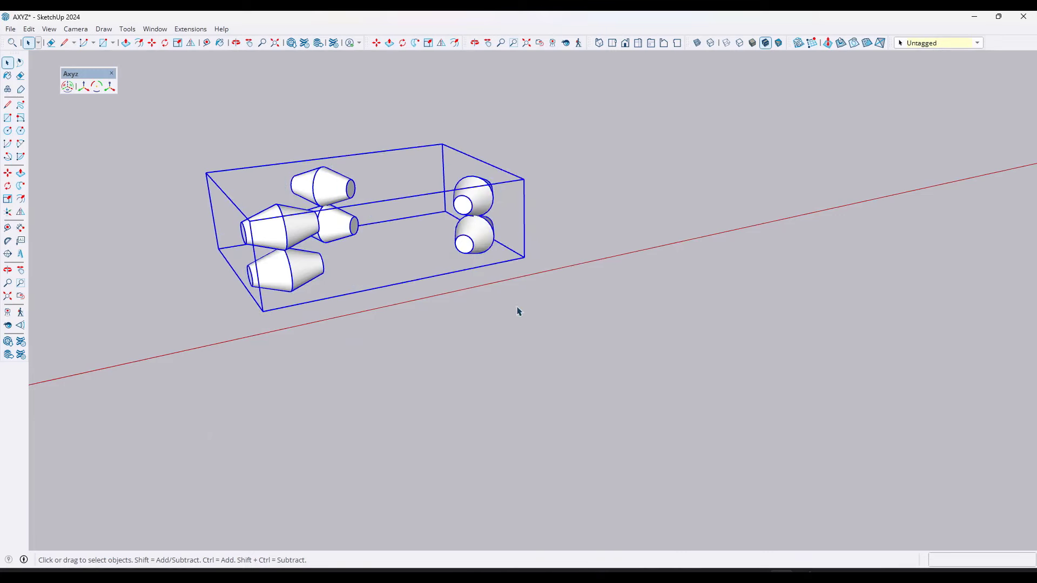
middle_click_drag(516, 310, 386, 201)
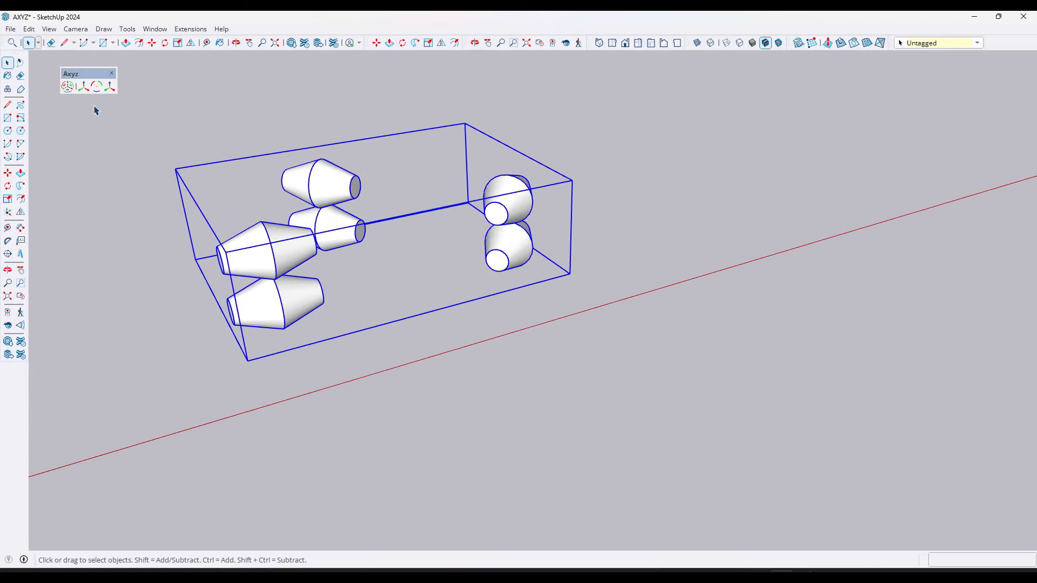
Step: Start the full Axyz widget on the cone group at a back cone's end face and cycle its axes reference to Top Model
left_click(67, 88)
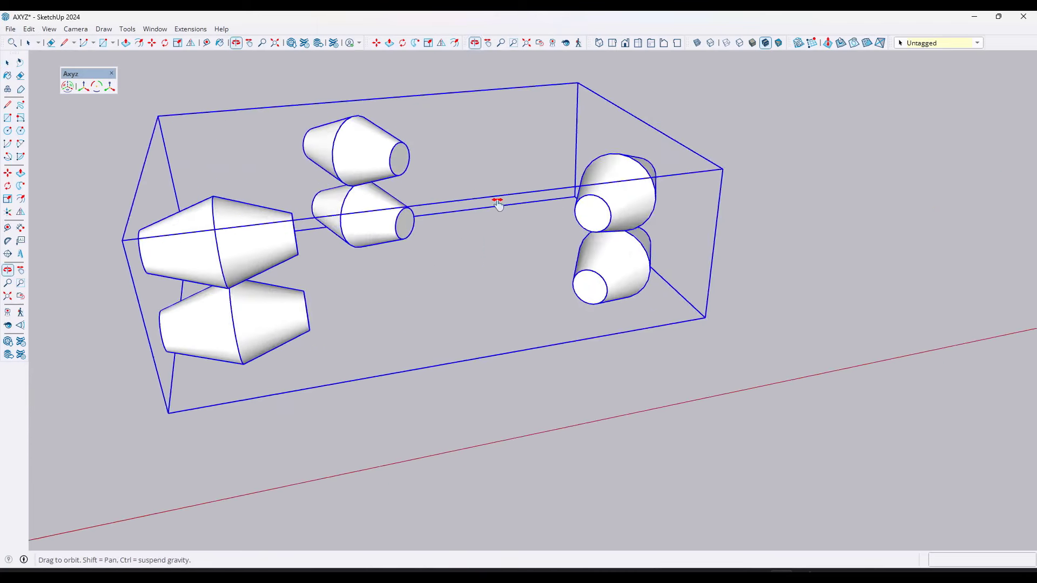
middle_click_drag(497, 203, 501, 208)
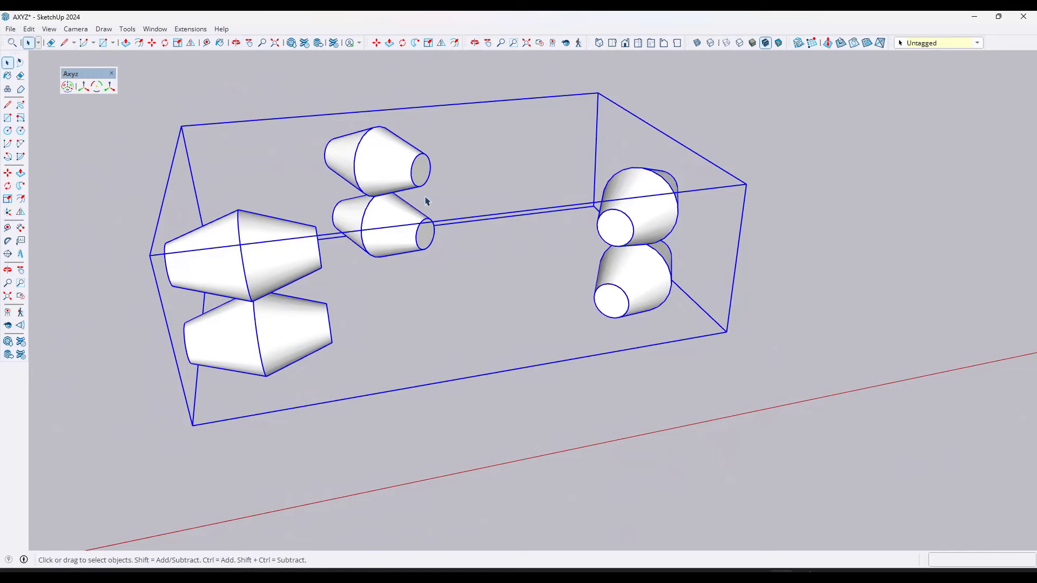
left_click(66, 87)
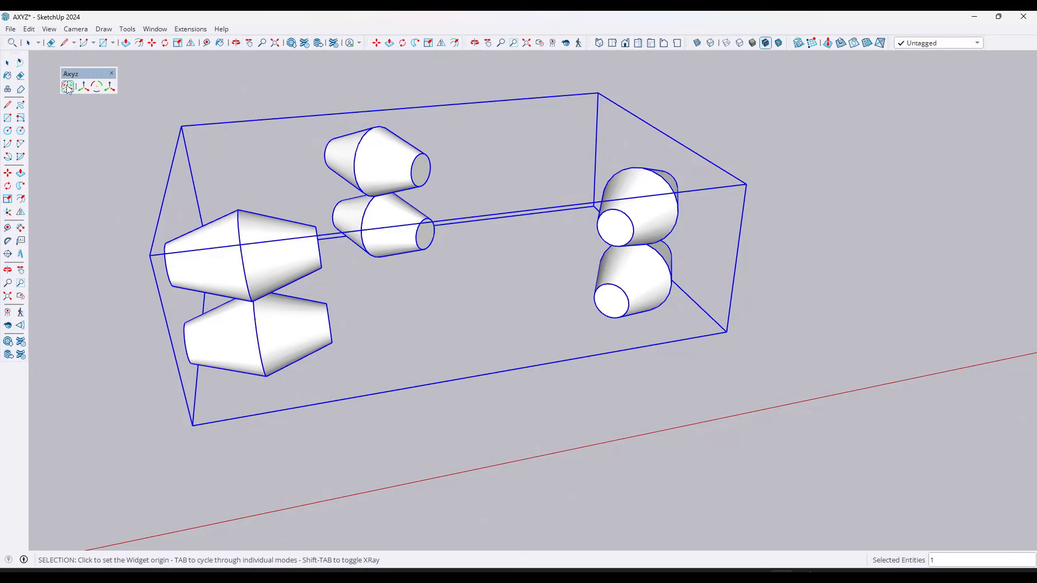
left_click(424, 233)
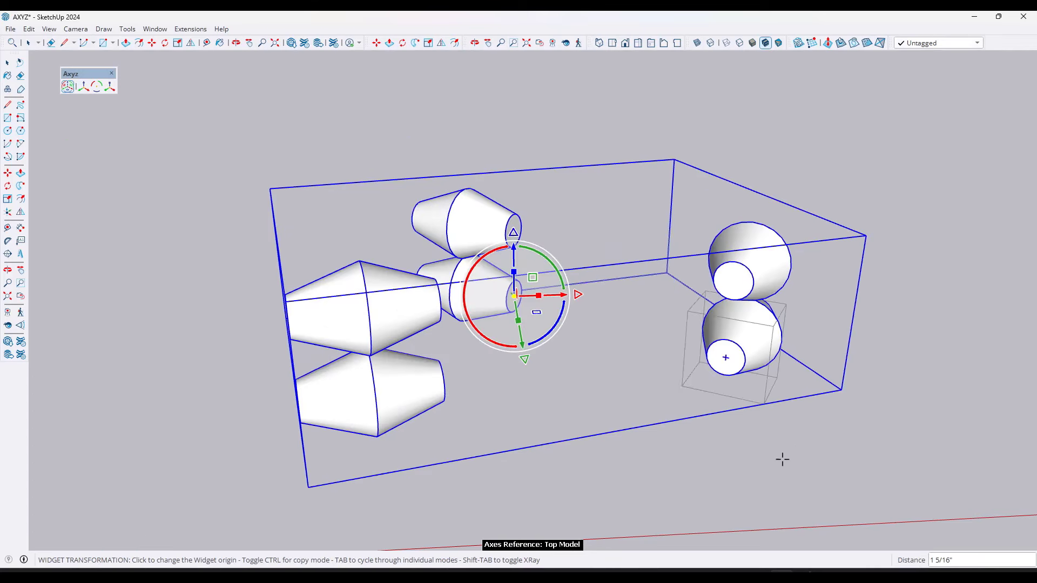
key("Down")
key("Down")
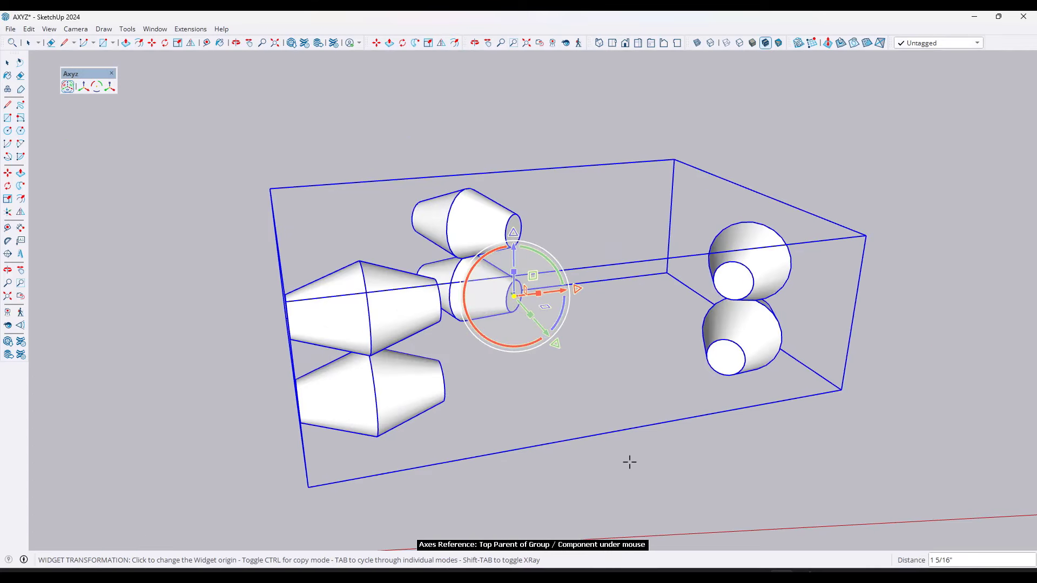
key("Down")
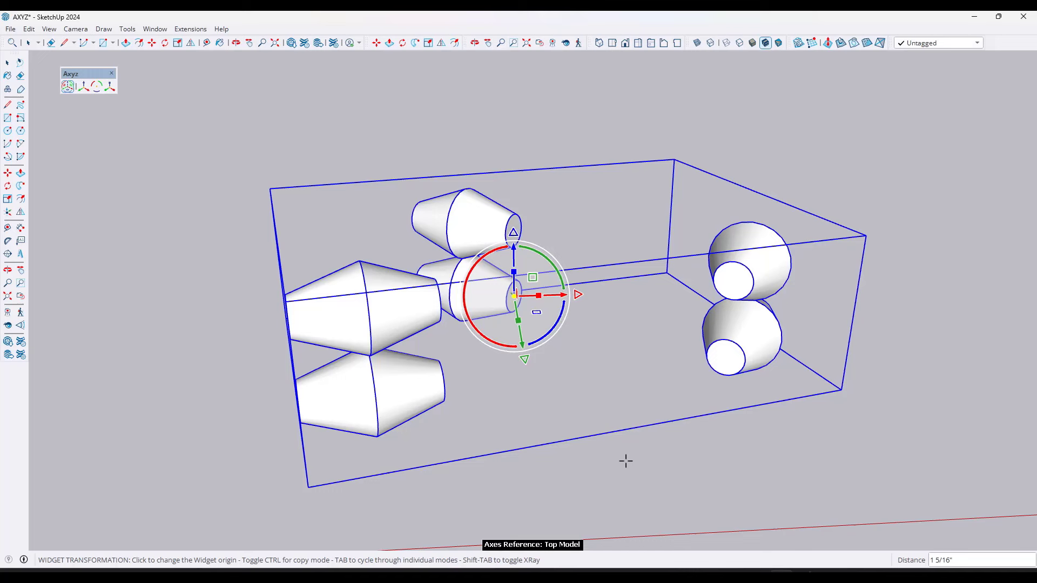
key("Down")
key("Down")
key("Down")
Step: Examine how the widget's Top Model axes line up with the model's red and green axes across the whole scene
middle_click_drag(591, 418, 537, 423)
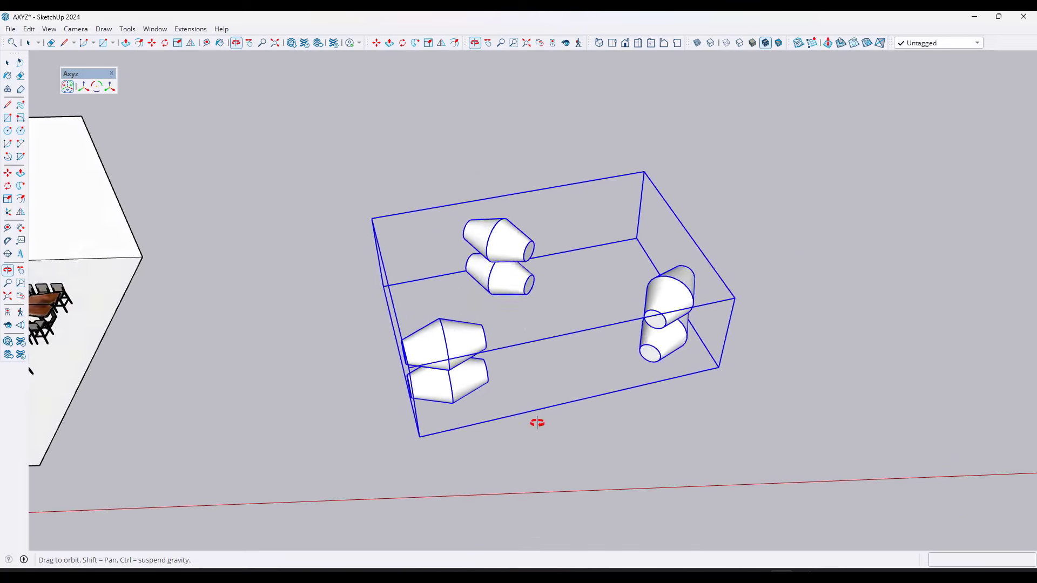
scroll(594, 358, "down", 10)
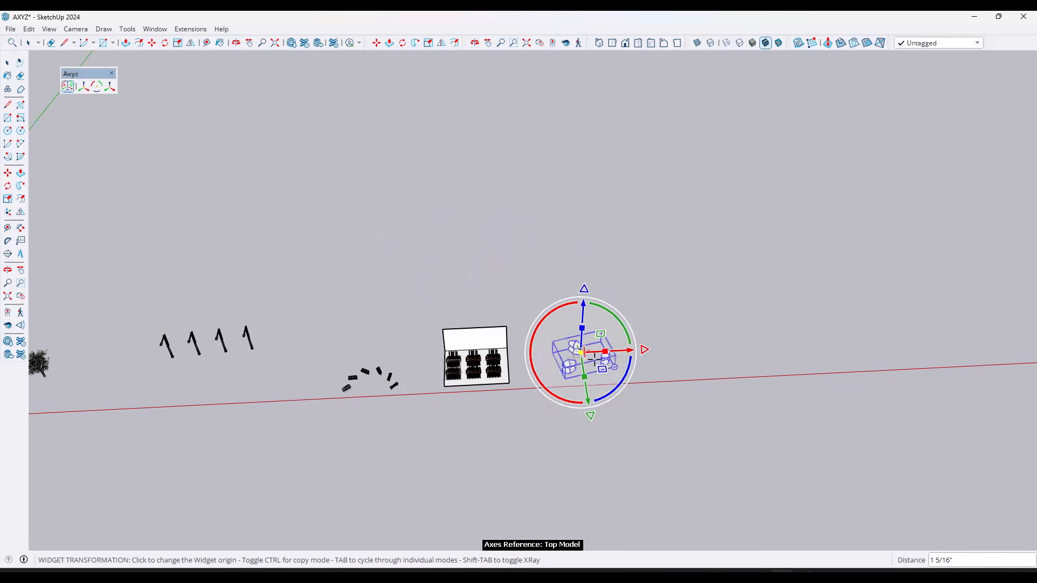
scroll(594, 357, "down", 3)
middle_click_drag(461, 333, 558, 345)
middle_click_drag(610, 431, 706, 287)
scroll(529, 339, "up", 8)
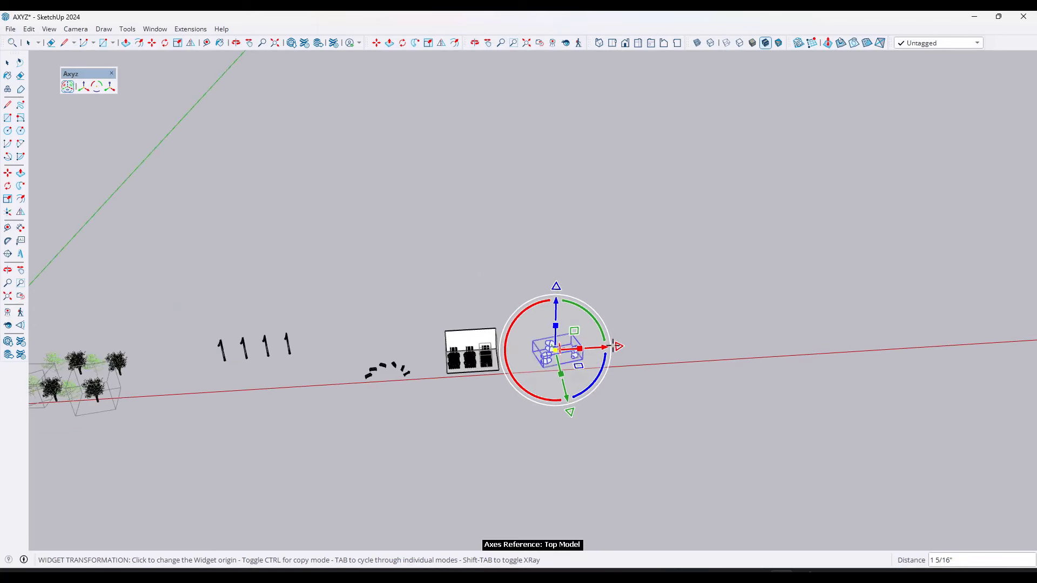
scroll(529, 339, "up", 3)
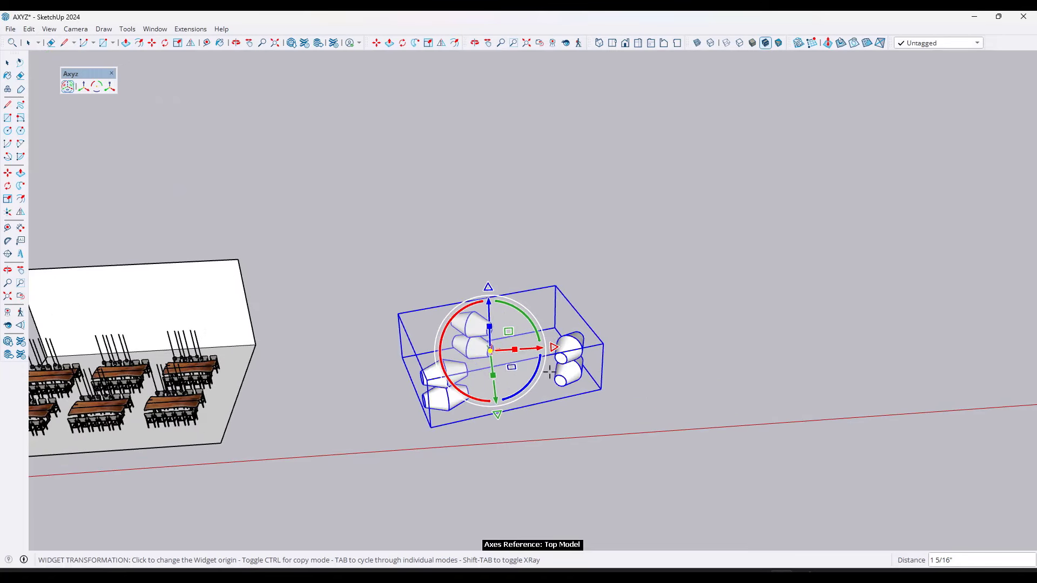
Step: Cycle the widget's axes reference through Top Model and Top Parent and back to Group / Component under mouse
scroll(525, 354, "up", 3)
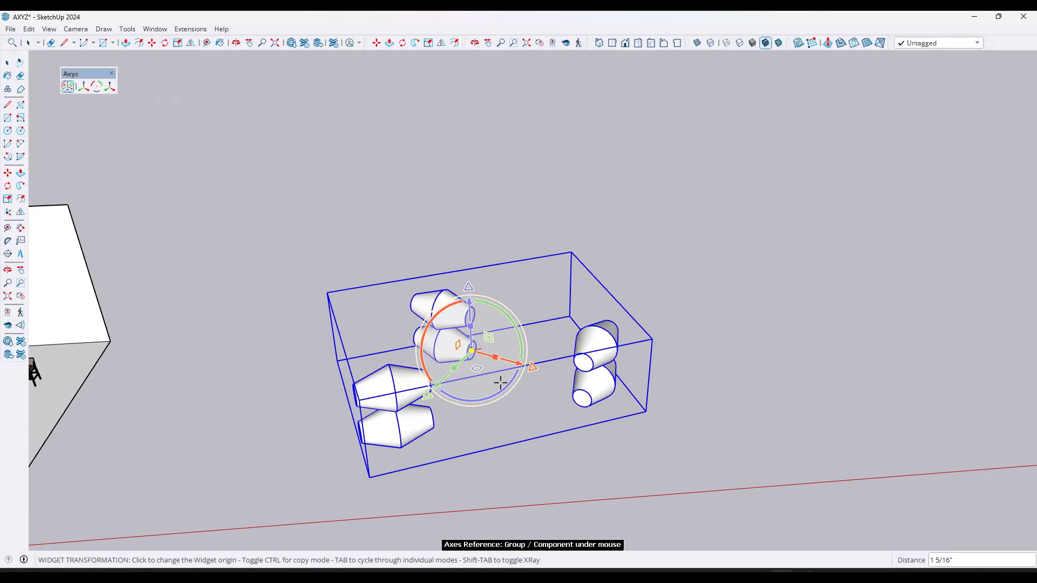
scroll(486, 385, "up", 2)
middle_click_drag(487, 381, 450, 314)
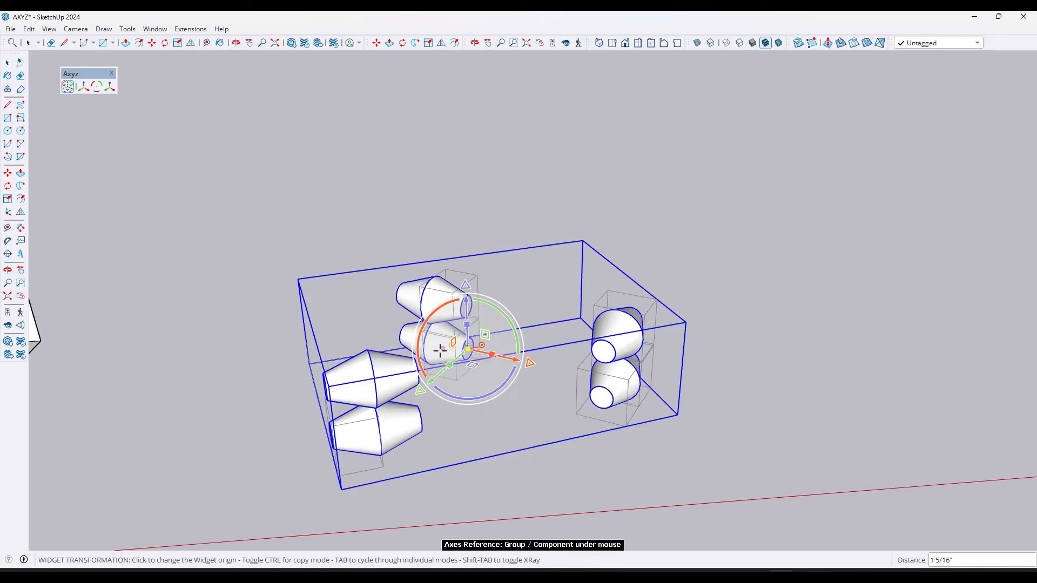
key("Down")
key("Down")
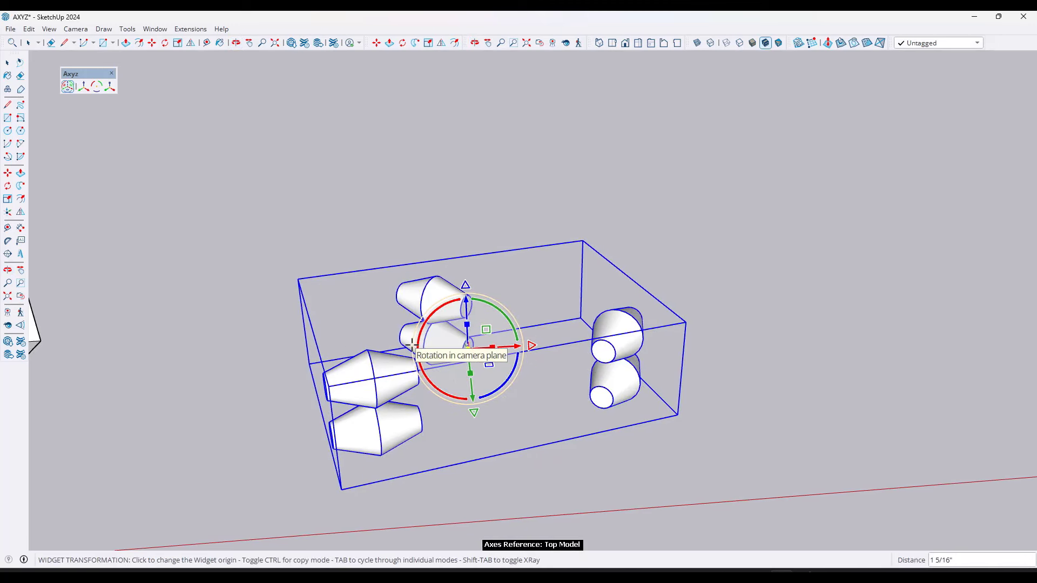
key("Down")
key("Down")
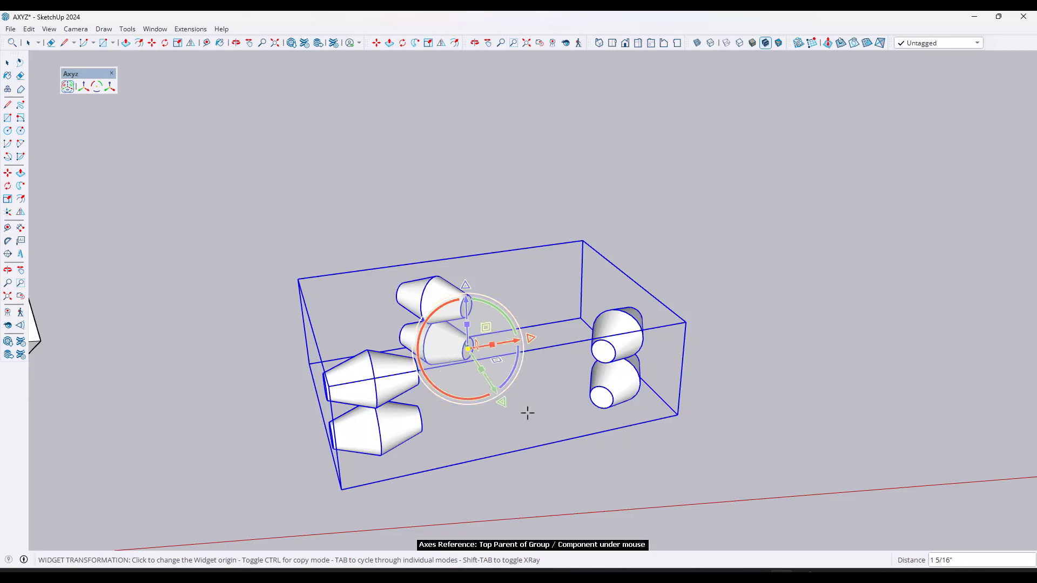
Step: Set the axes reference to Top Parent of Group / Component and move the cone group about 2' along its red axis
key("Down")
key("Down")
key("Down")
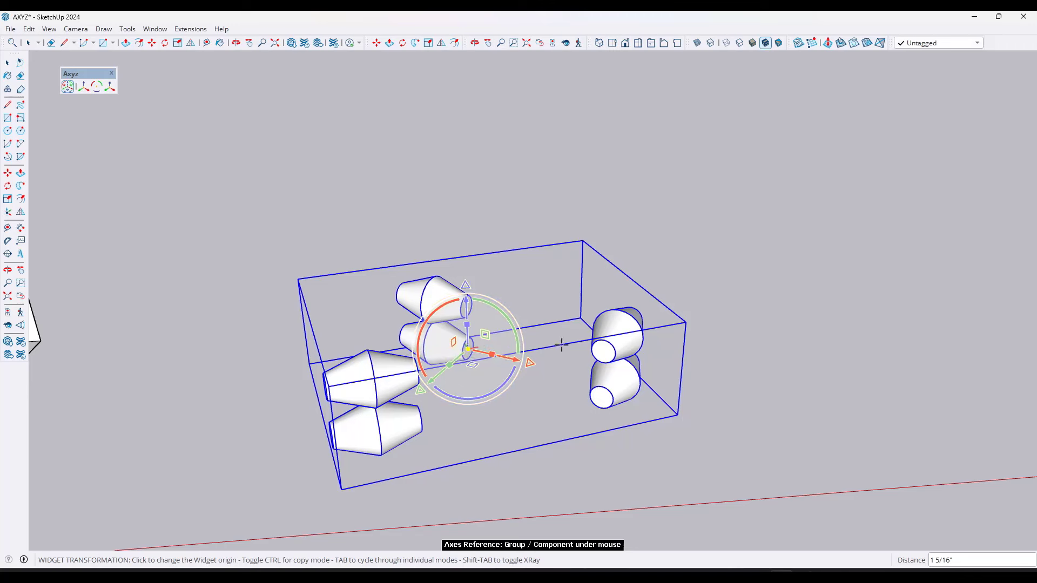
key("Down")
key("Down")
key("Down")
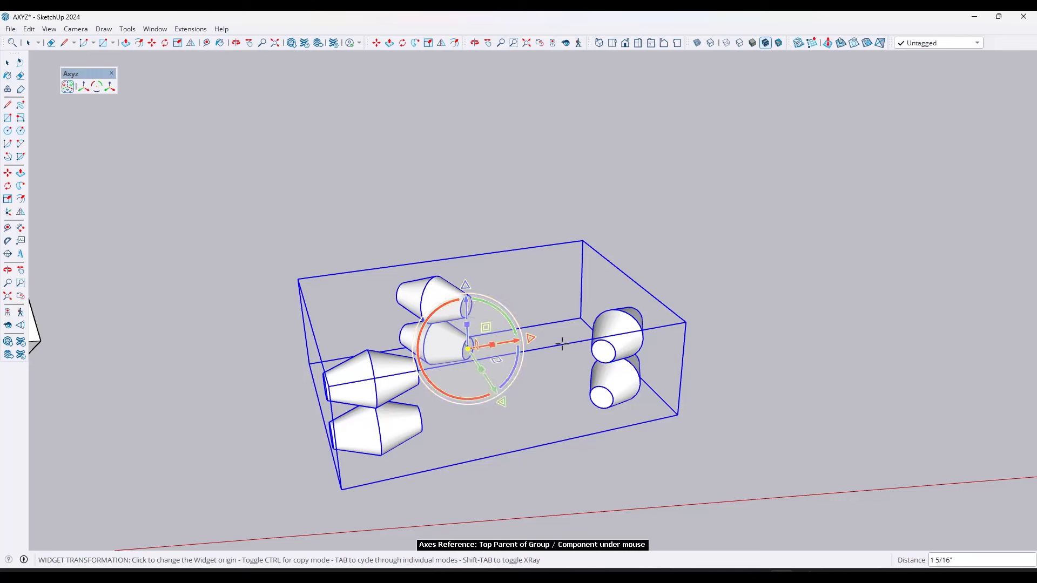
left_click_drag(538, 336, 664, 332)
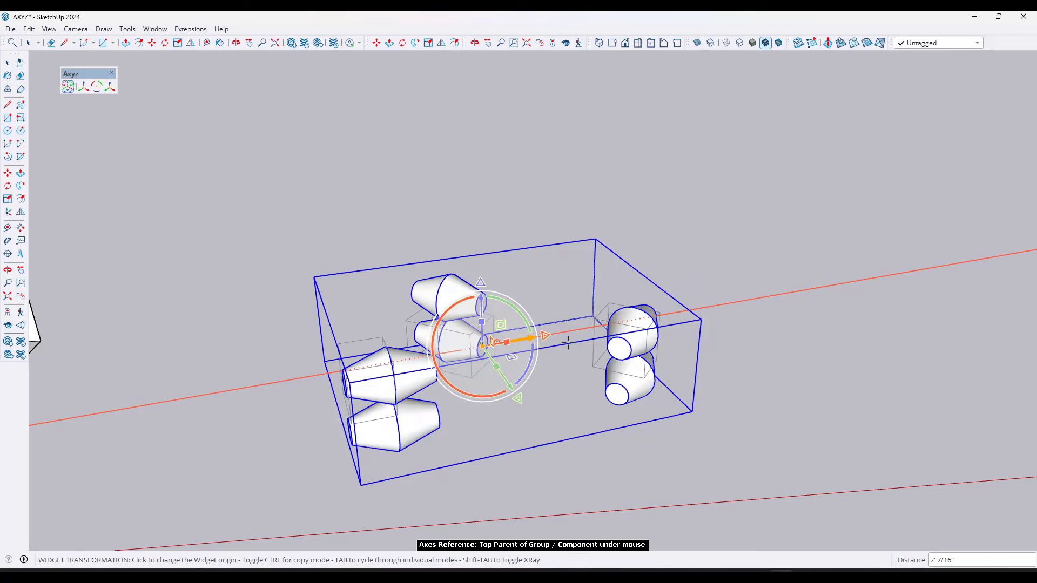
scroll(557, 341, "up", 3)
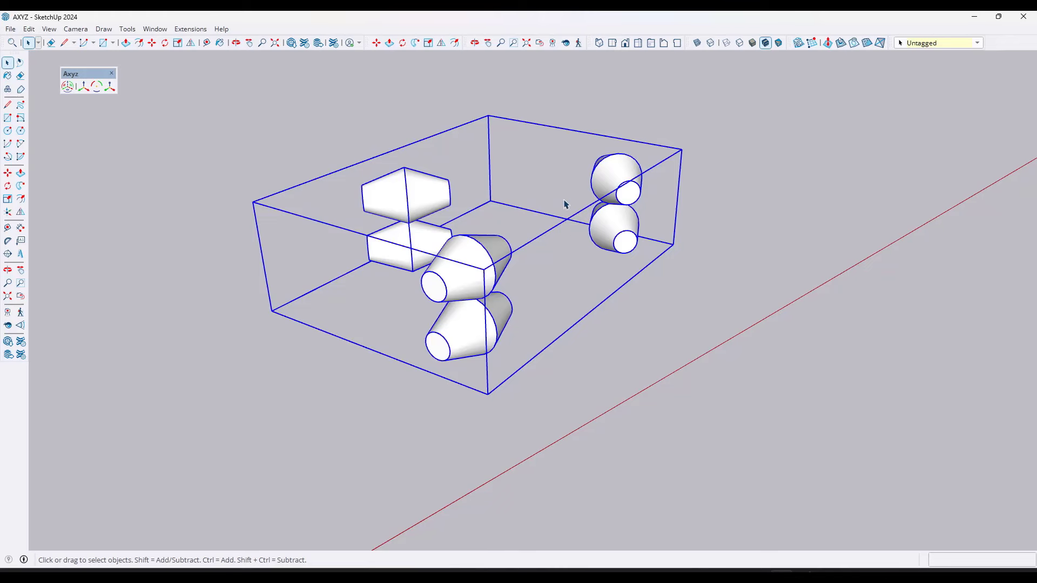
Step: Start the full Axyz widget on the cone group and set its origin to the center of selection
middle_click_drag(565, 204, 518, 208)
middle_click_drag(489, 273, 473, 265)
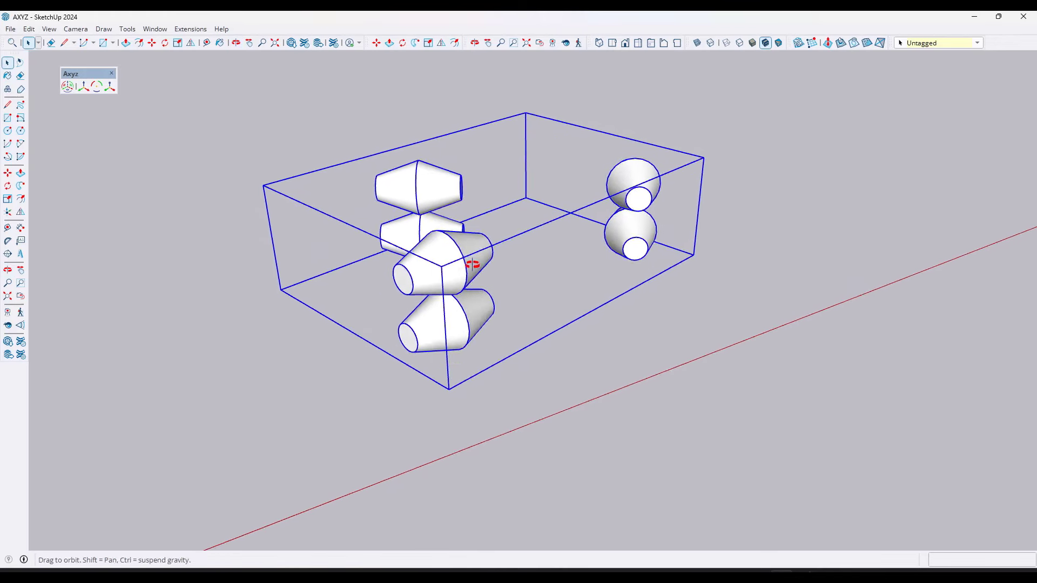
right_click(431, 257)
key("Escape")
left_click(67, 86)
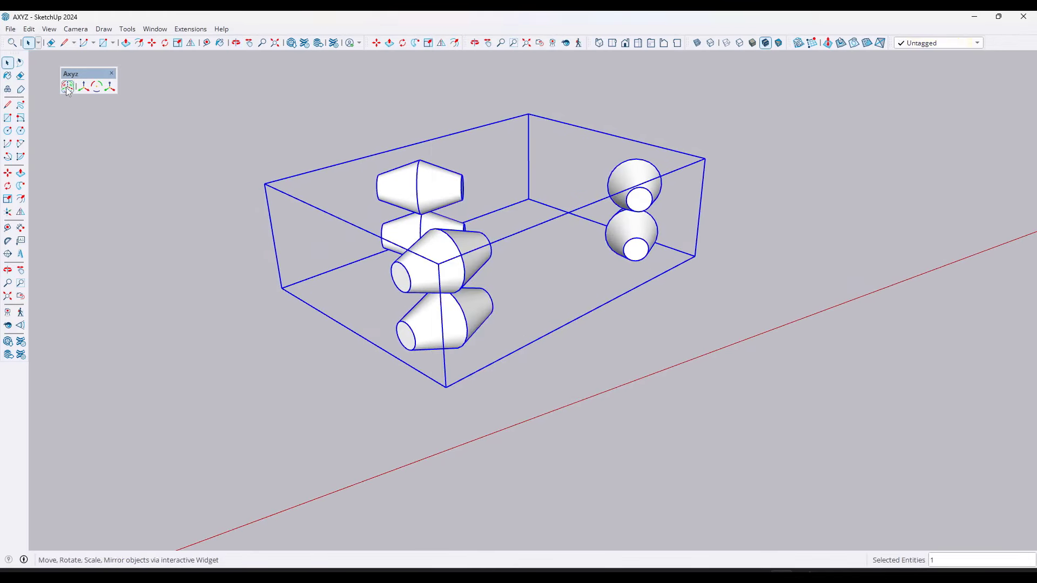
right_click(437, 267)
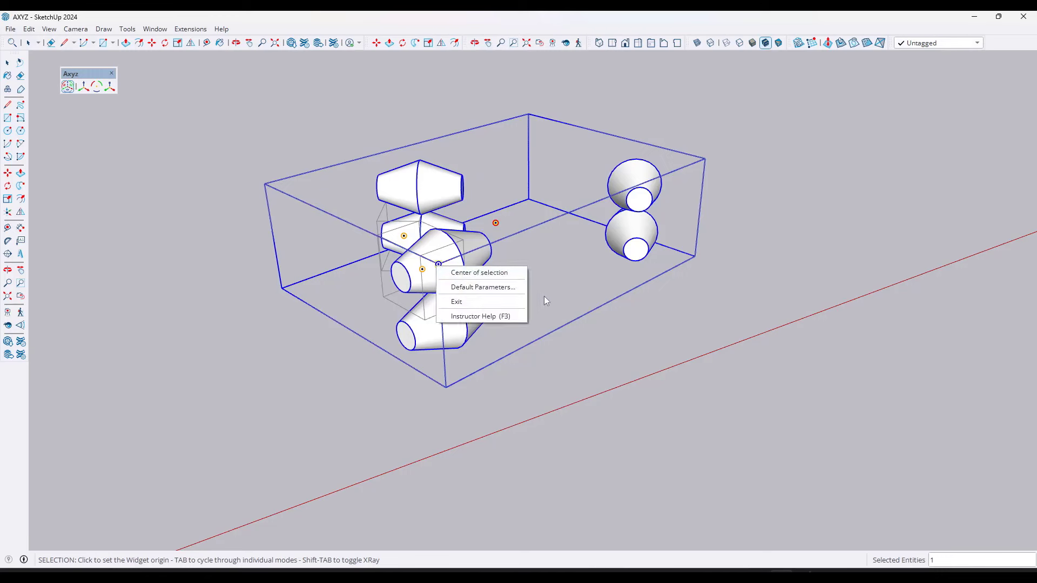
left_click(479, 273)
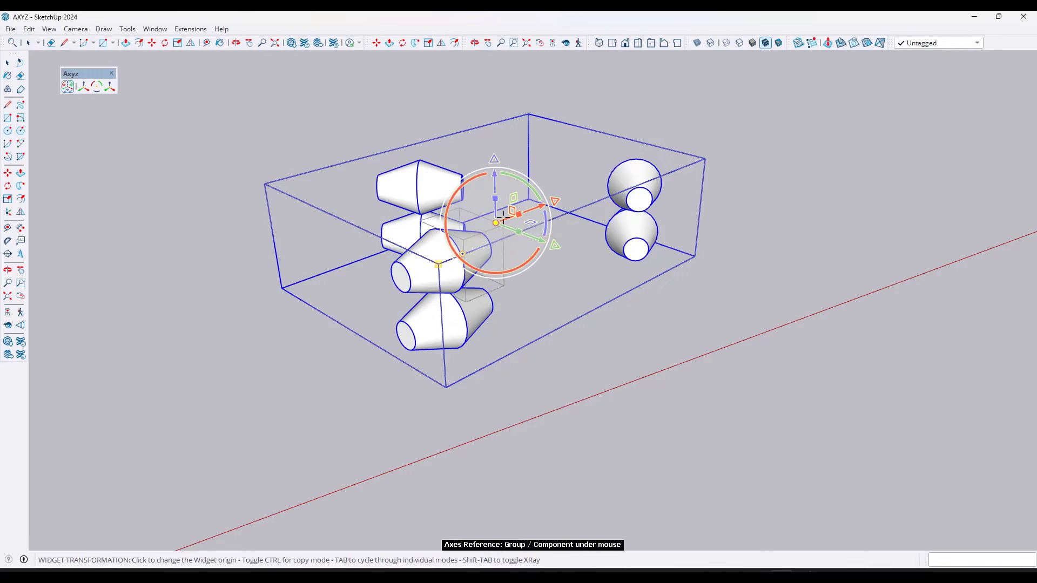
Step: Bring up the Axyz move widget's context options, and place the rotation widget on the front upper cones instead
left_click(82, 92)
right_click(435, 257)
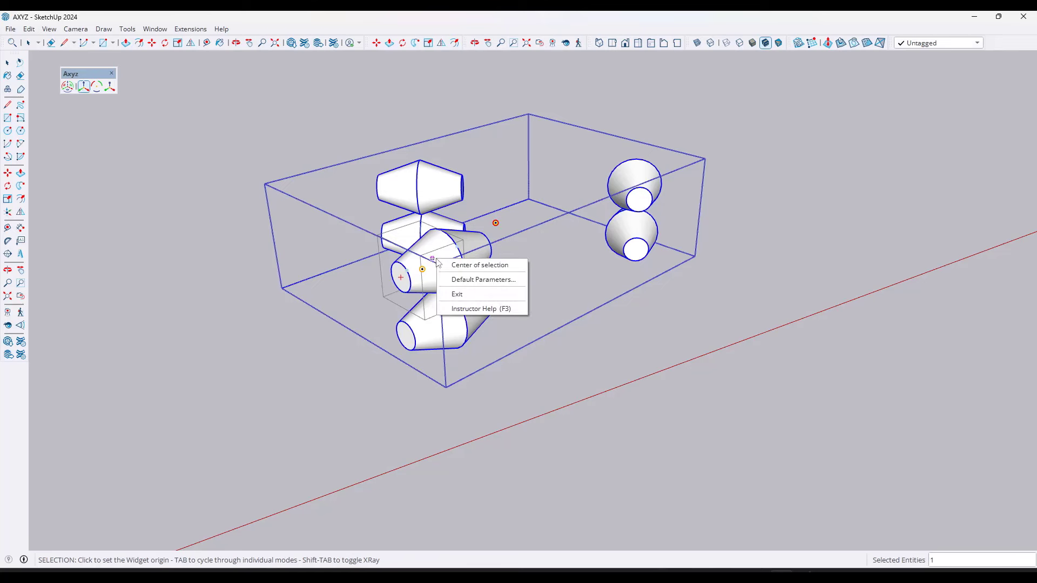
left_click(586, 244)
left_click(96, 87)
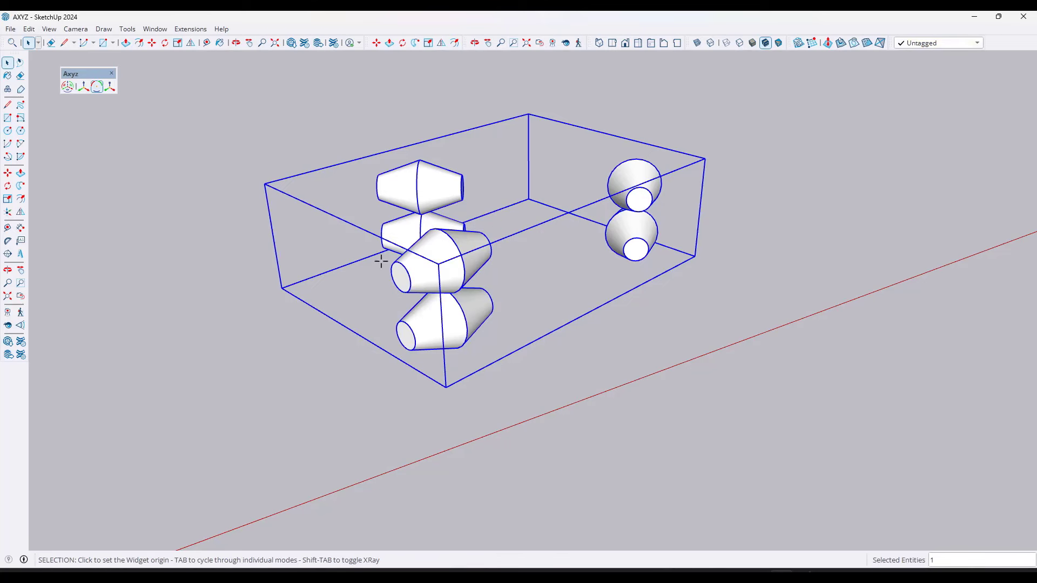
right_click(416, 265)
left_click(458, 270)
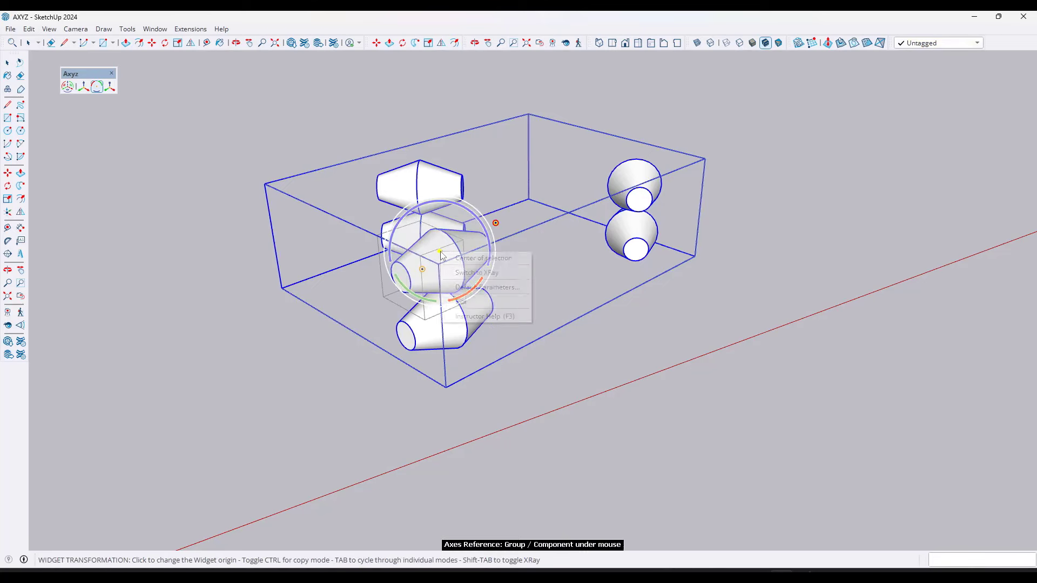
Step: Switch the display to XRay from the rotation widget's options and back to normal
right_click(440, 251)
left_click(486, 273)
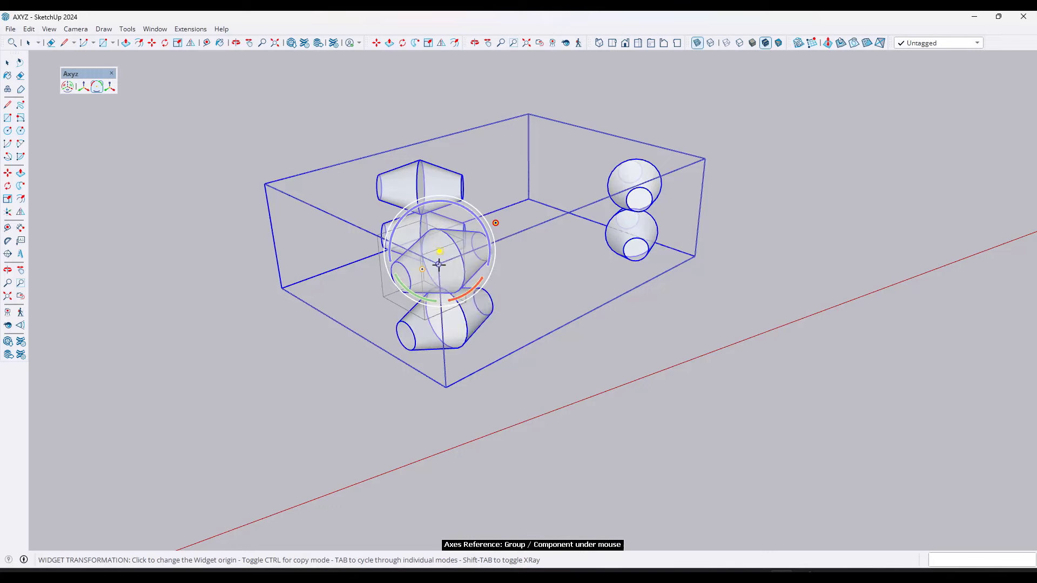
right_click(437, 263)
left_click(456, 283)
Step: Save the Axyz default parameters with 'Widget can be positioned in the empty space' enabled, and place the rotation widget outside the cone group
right_click(455, 249)
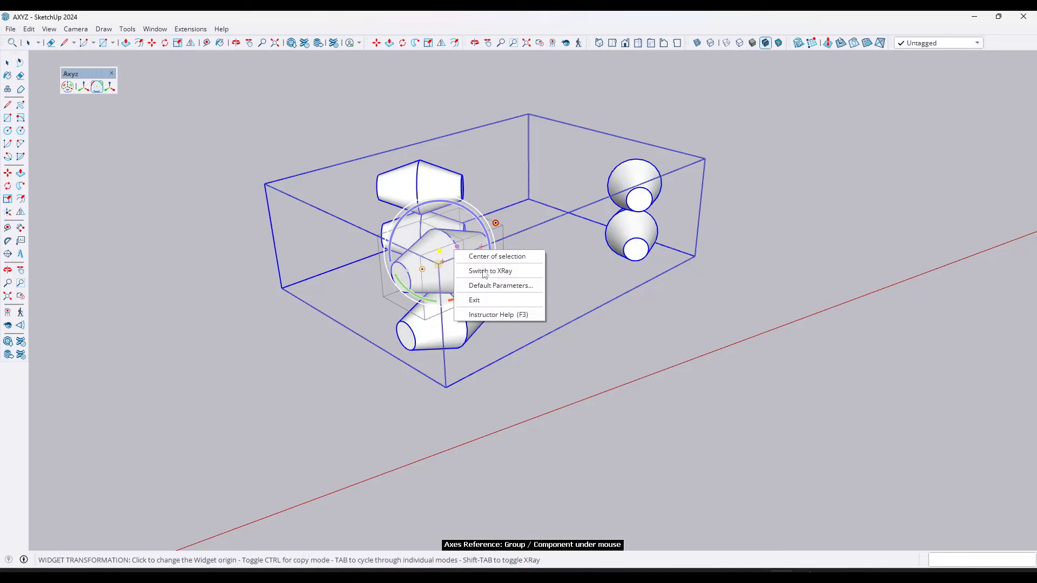
left_click(494, 285)
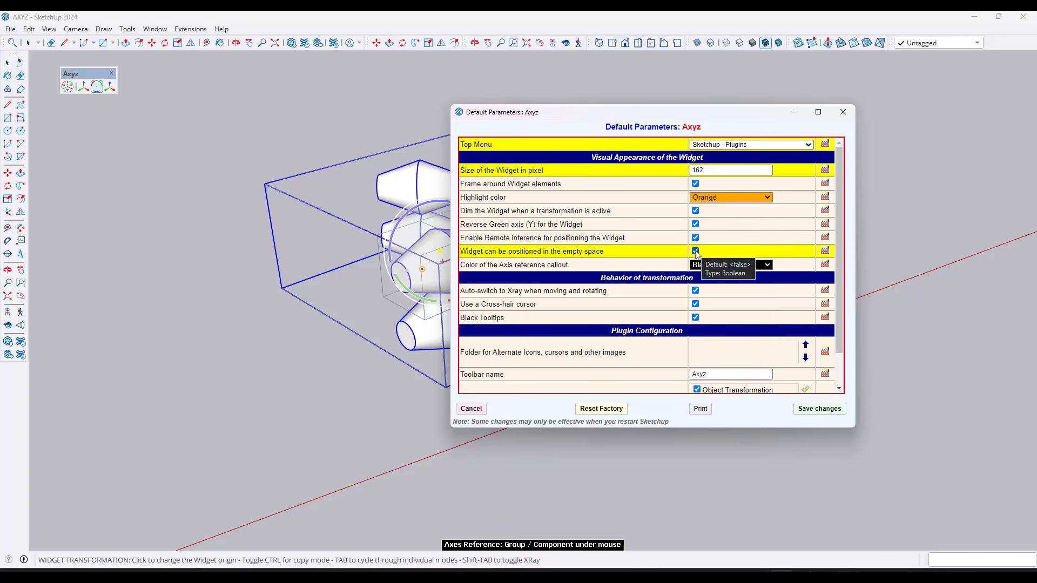
left_click(817, 409)
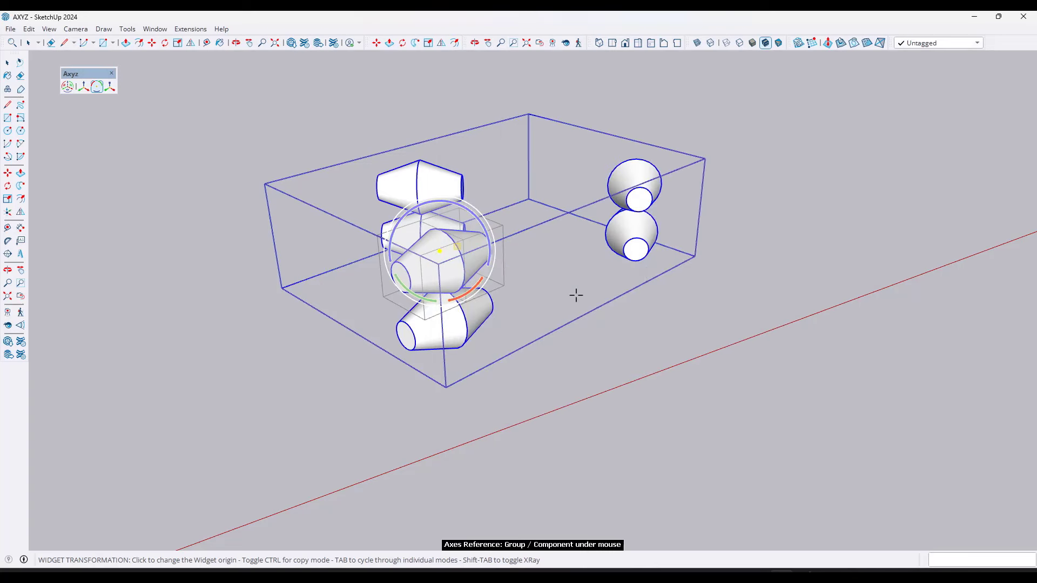
left_click(599, 299)
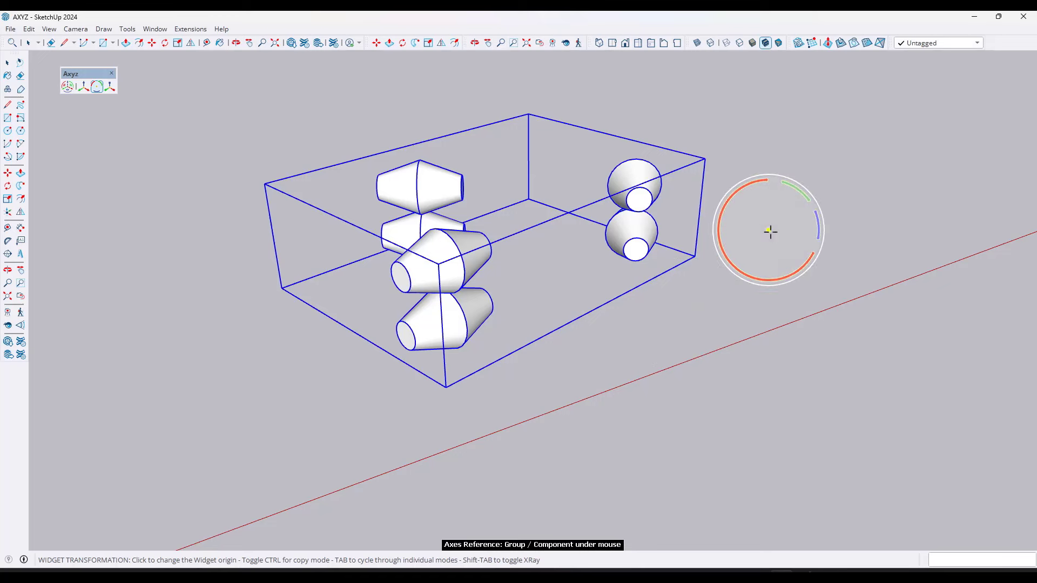
Step: Start the full Axyz widget in empty space and reposition its origin between the dining room floor's front corner and empty space beside the cone group
left_click(68, 87)
left_click(582, 326)
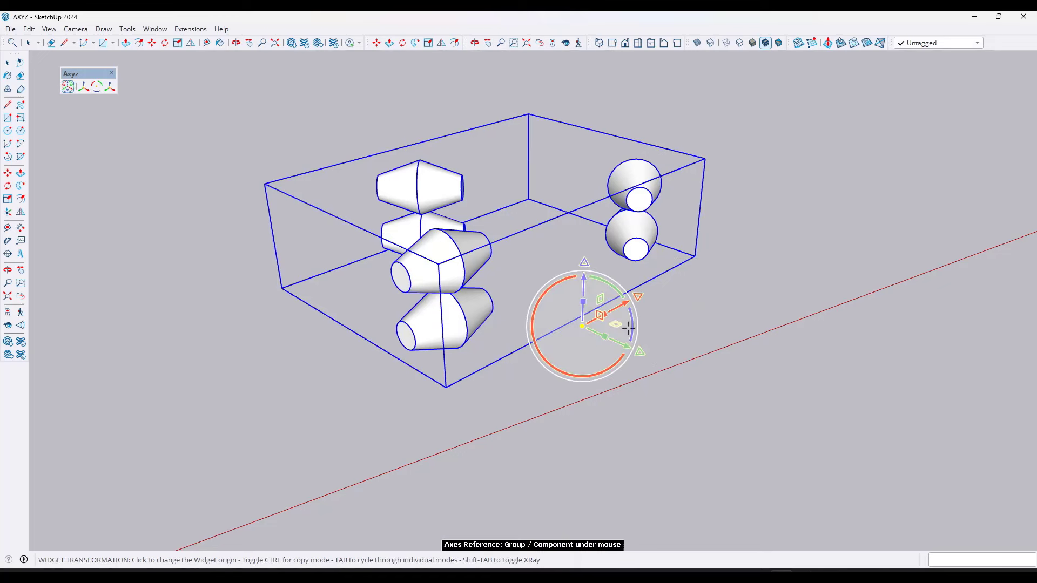
scroll(698, 315, "down", 5)
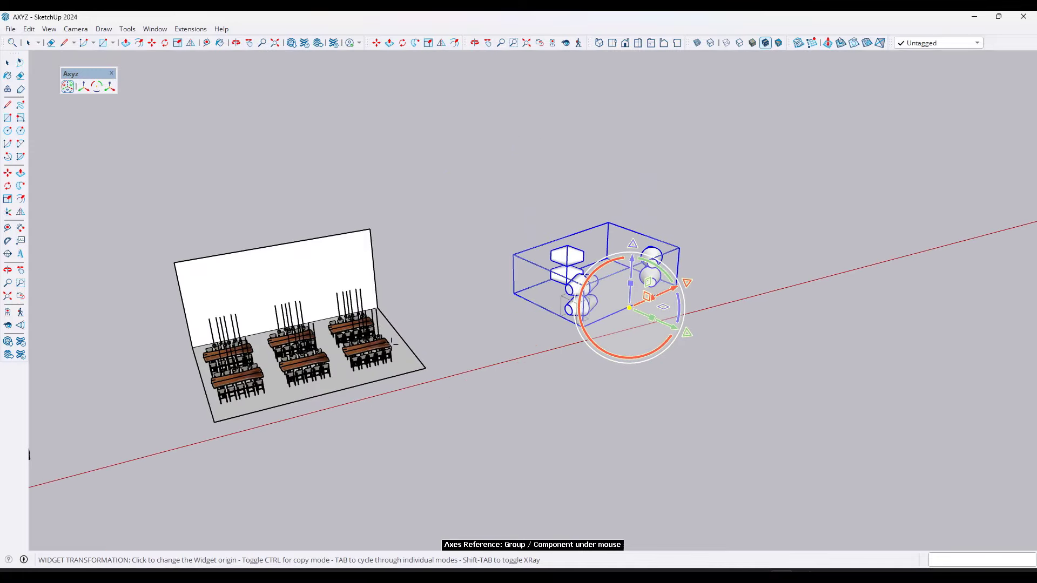
left_click(425, 369)
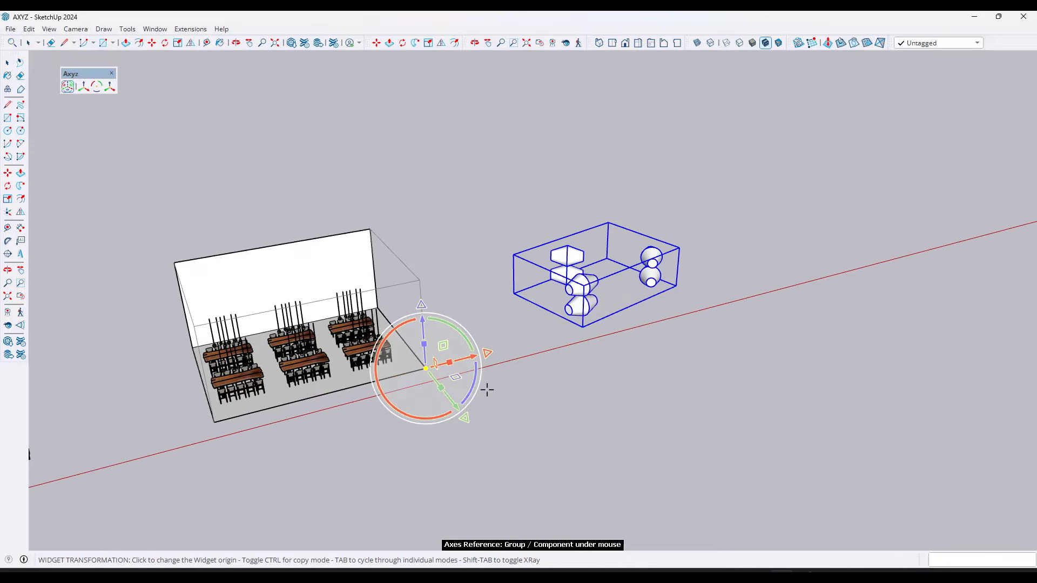
left_click(504, 351)
left_click(425, 369)
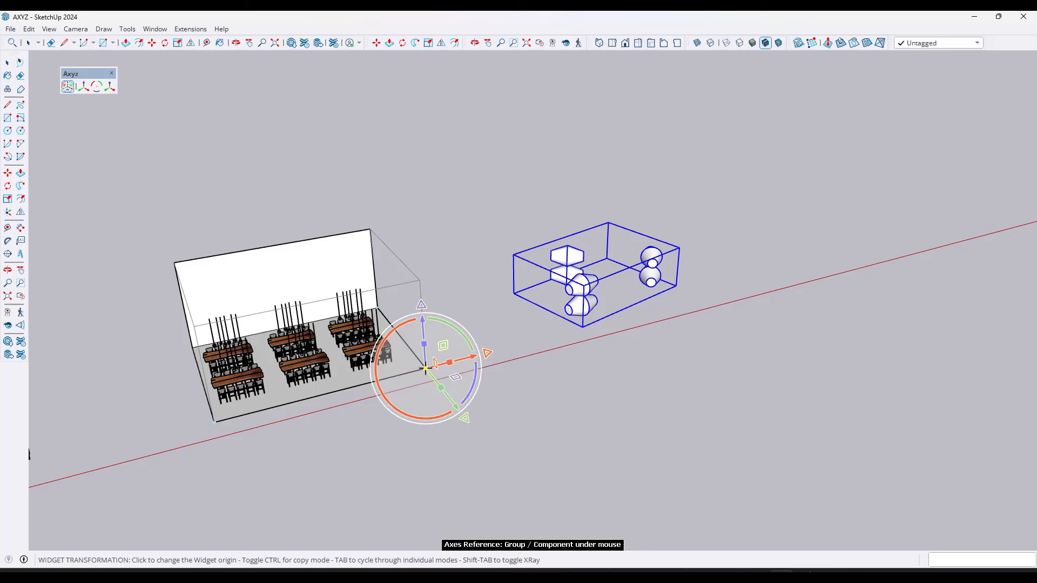
left_click(527, 344)
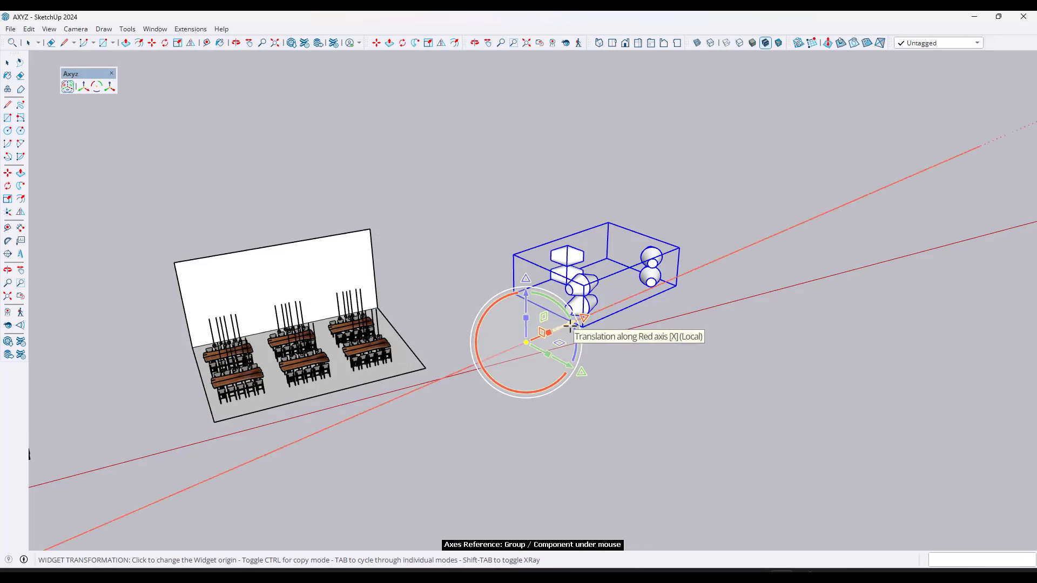
scroll(657, 305, "up", 2)
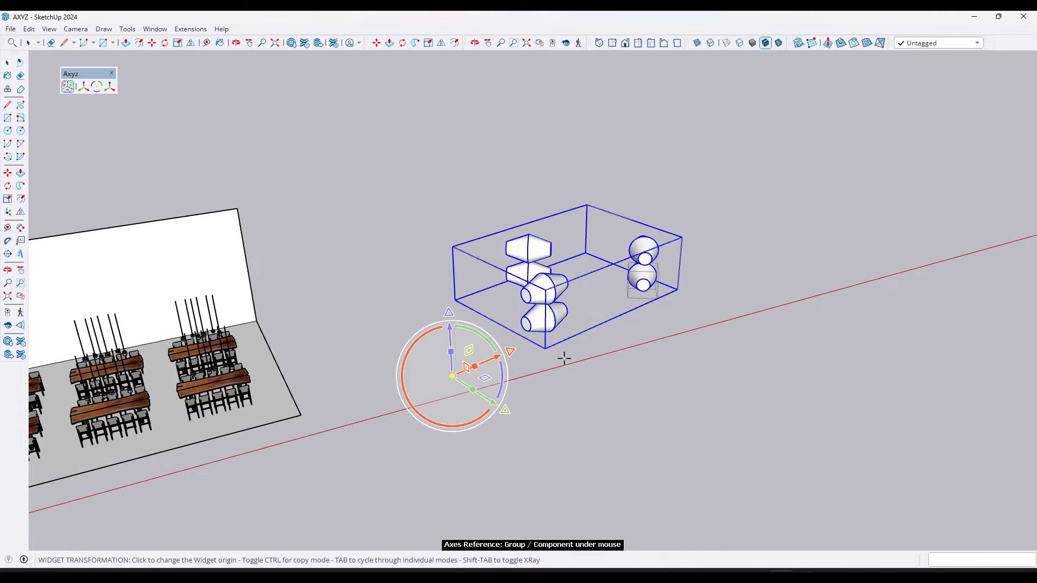